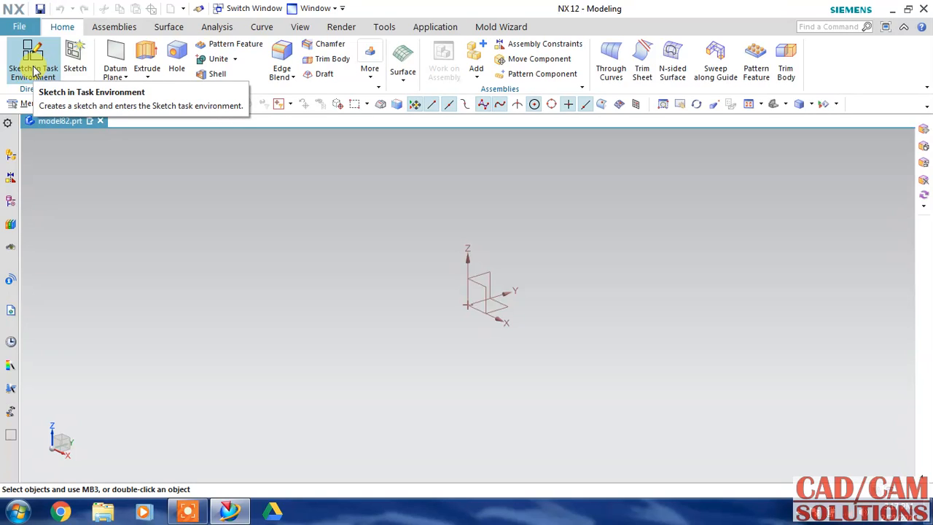
Step: Create a sketch in the task environment on the XZ plane with the X axis as horizontal reference and the plane normal reversed
left_click(33, 71)
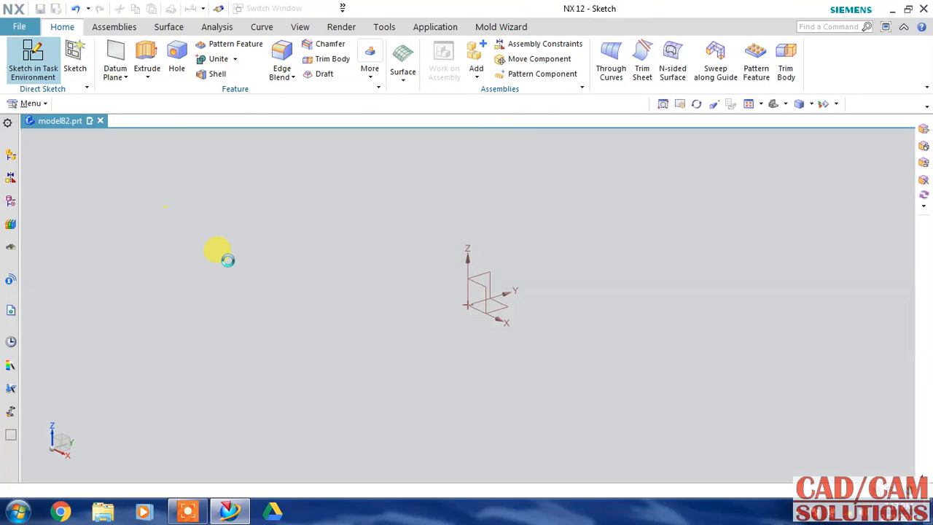
mouse_move(416, 16)
left_mouse_down()
mouse_move(246, 122)
mouse_move(210, 121)
left_mouse_up()
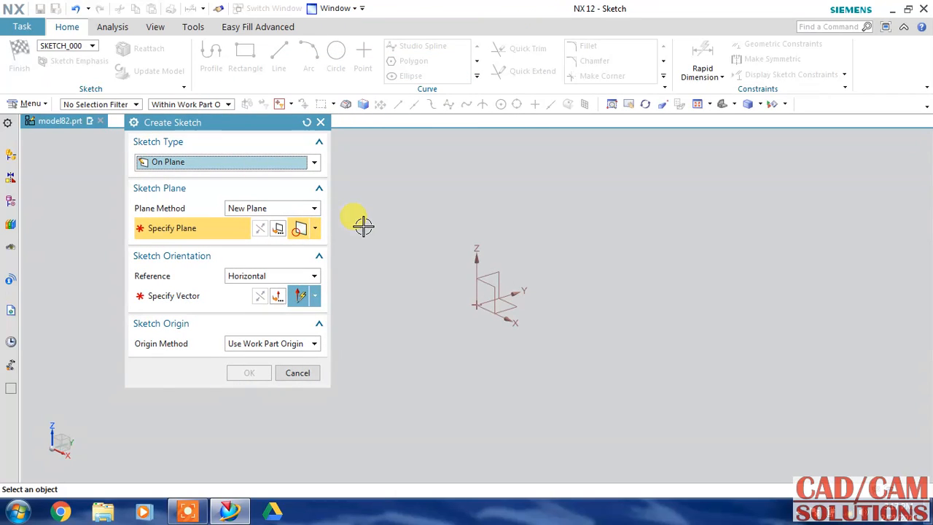
left_click(502, 268)
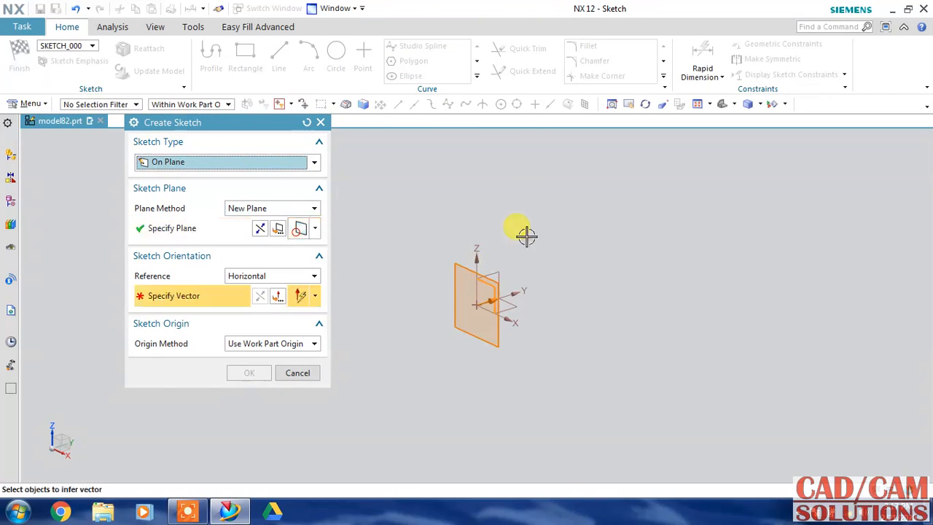
left_click(501, 314)
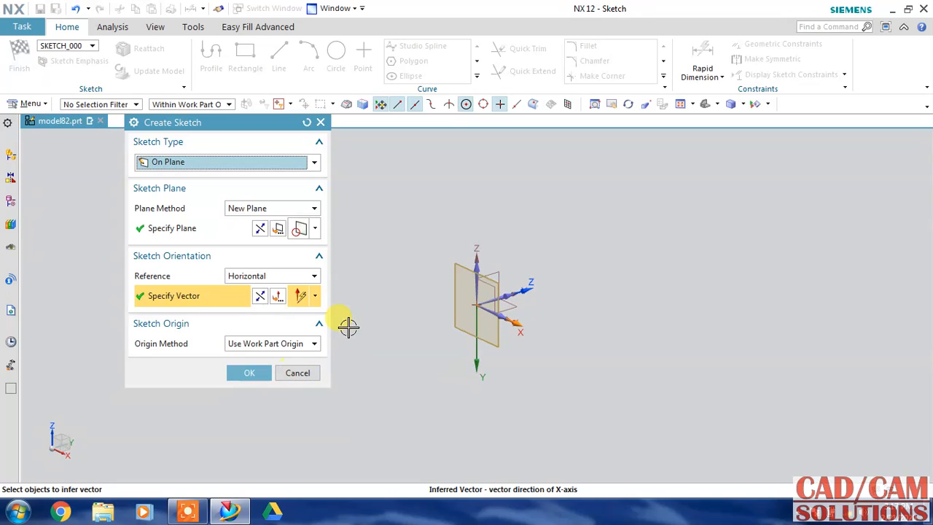
left_click(261, 228)
left_click(250, 372)
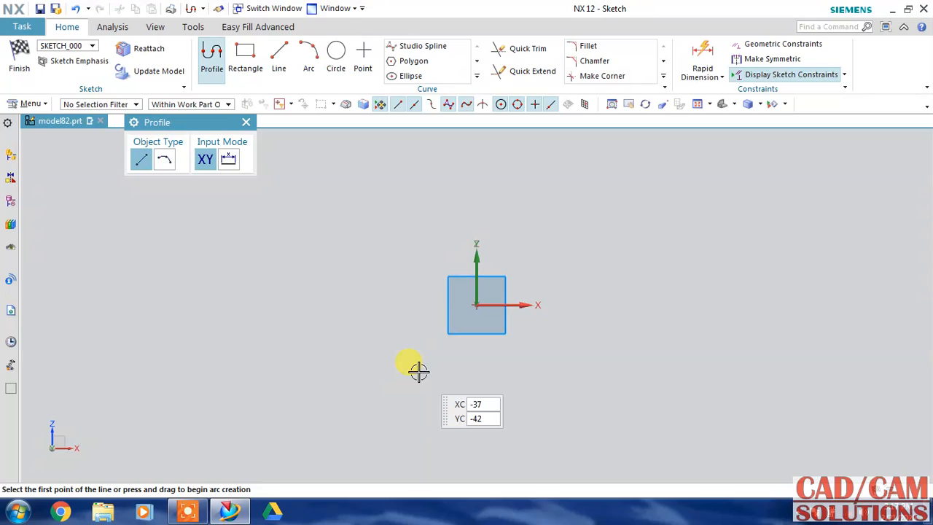
Step: Draw a horizontal line about 28 mm long across the vertical axis, just above the sketch origin
left_click(280, 68)
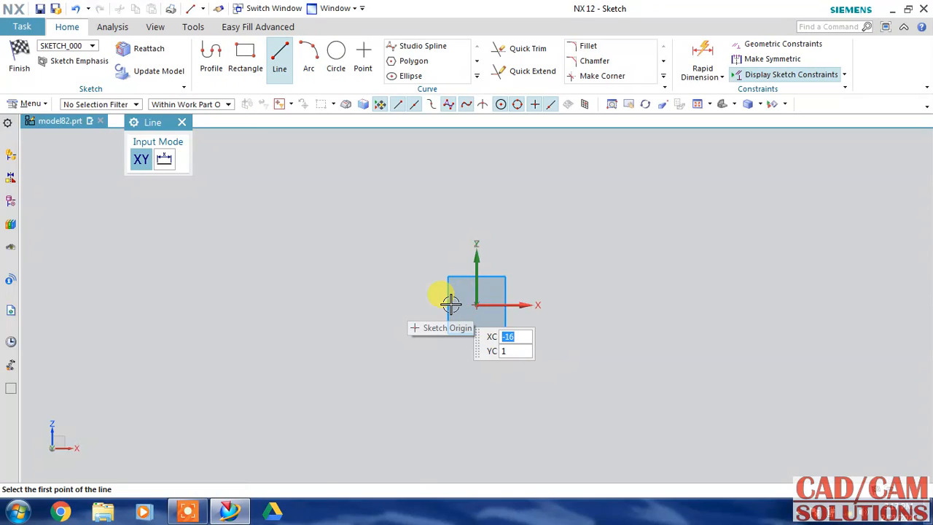
left_click(449, 304)
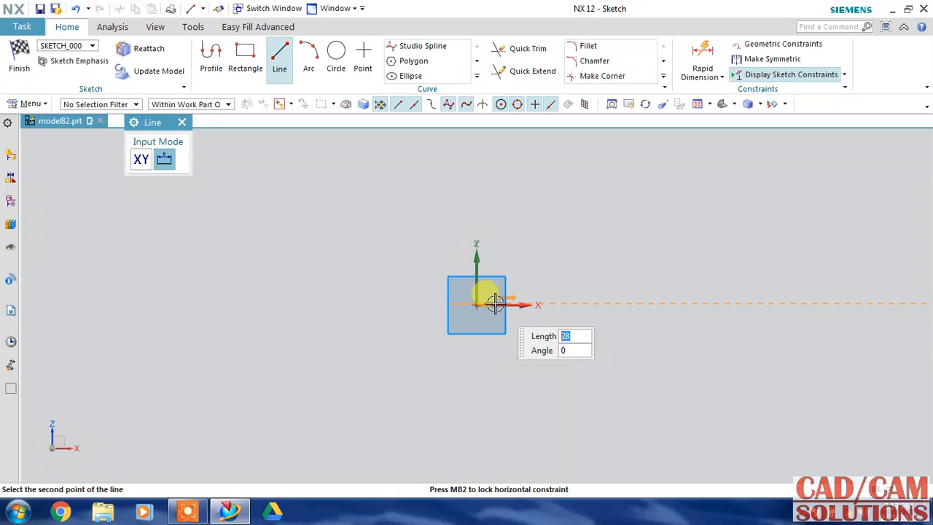
left_click(495, 303)
key("Escape")
Step: Make the horizontal line's midpoint coincident with the sketch origin
scroll(487, 289, "up", 3)
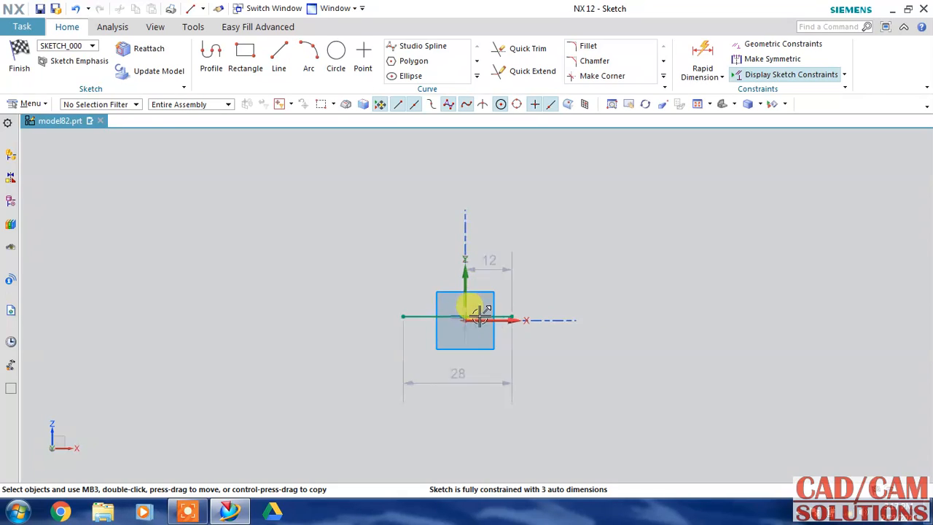
scroll(478, 313, "up", 5)
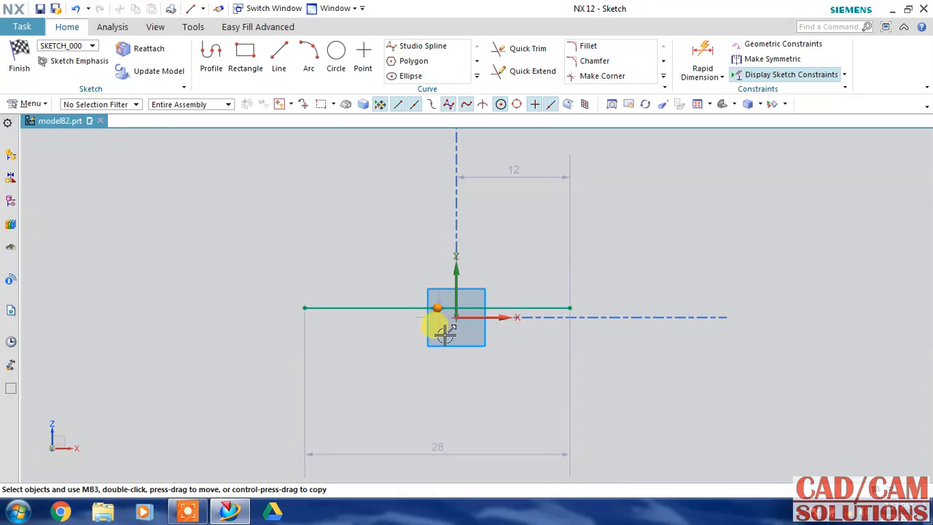
left_click(453, 315)
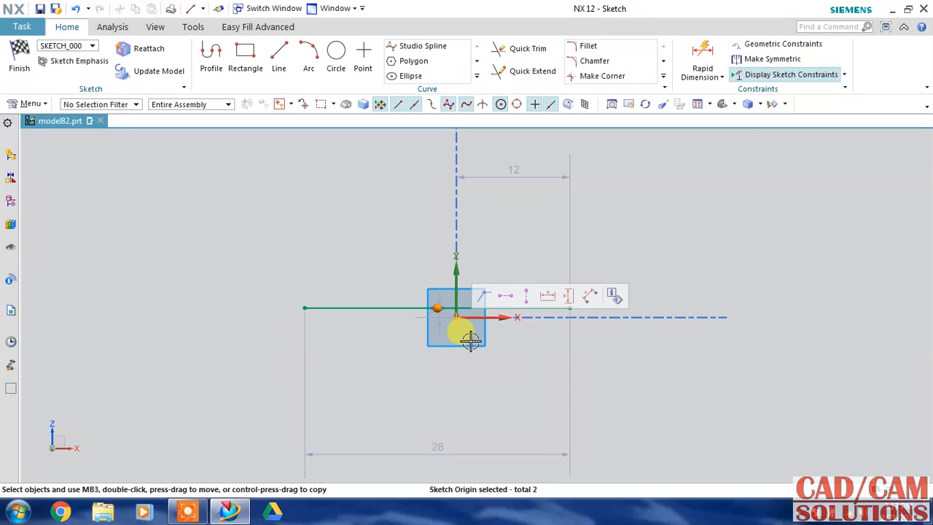
left_click(486, 299)
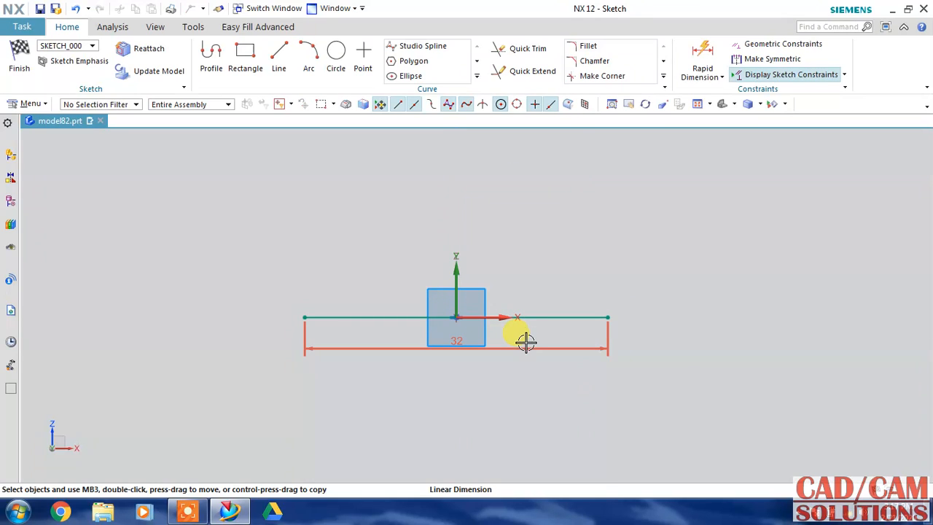
Step: Set the horizontal line's length dimension to 1.5 mm
double_click(532, 346)
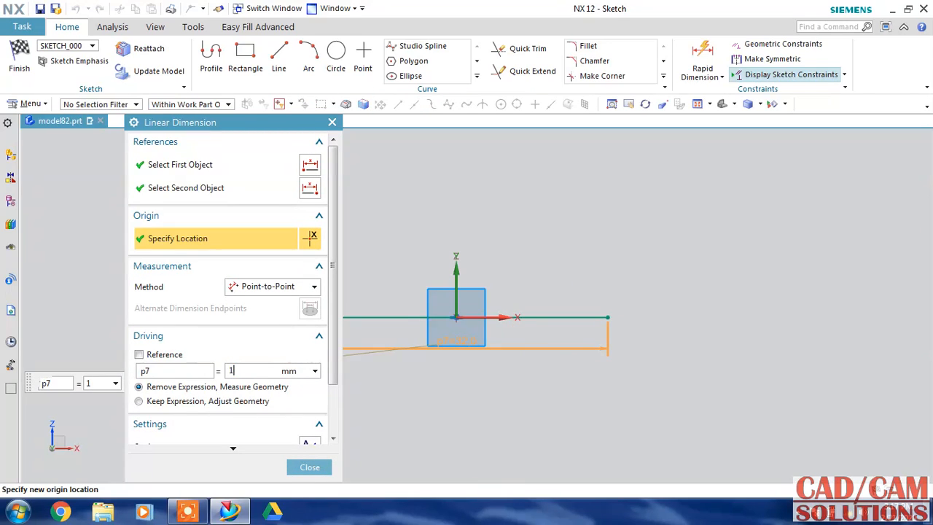
type("1.5")
key("Return")
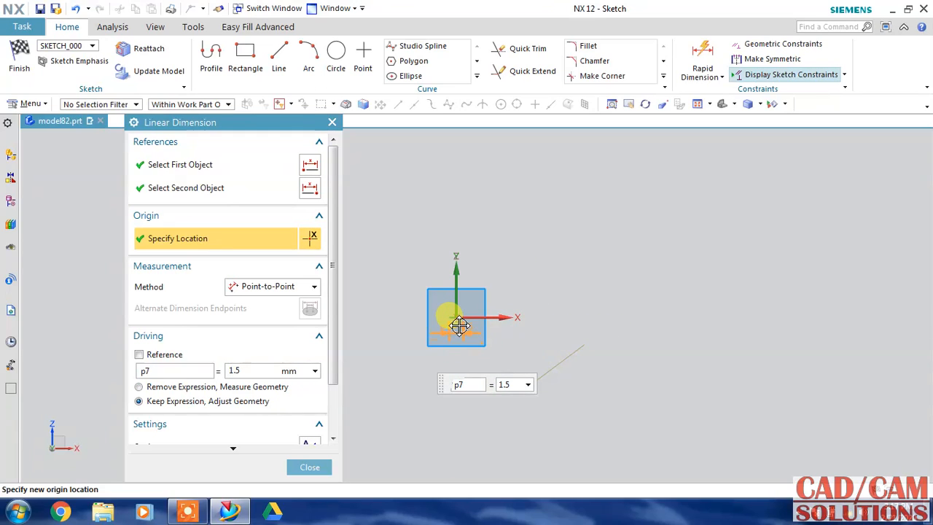
left_click(321, 471)
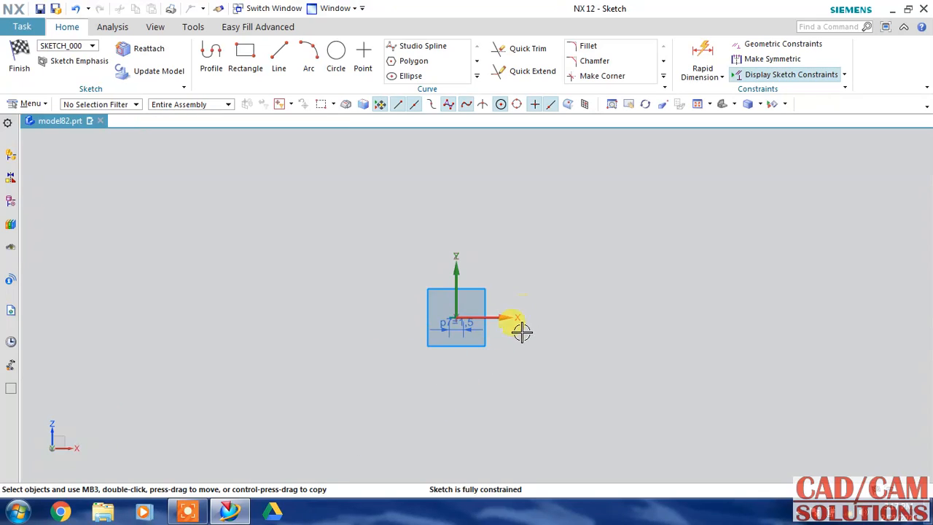
Step: Centre the text of the horizontal line's length dimension below the line
scroll(462, 359, "up", 6)
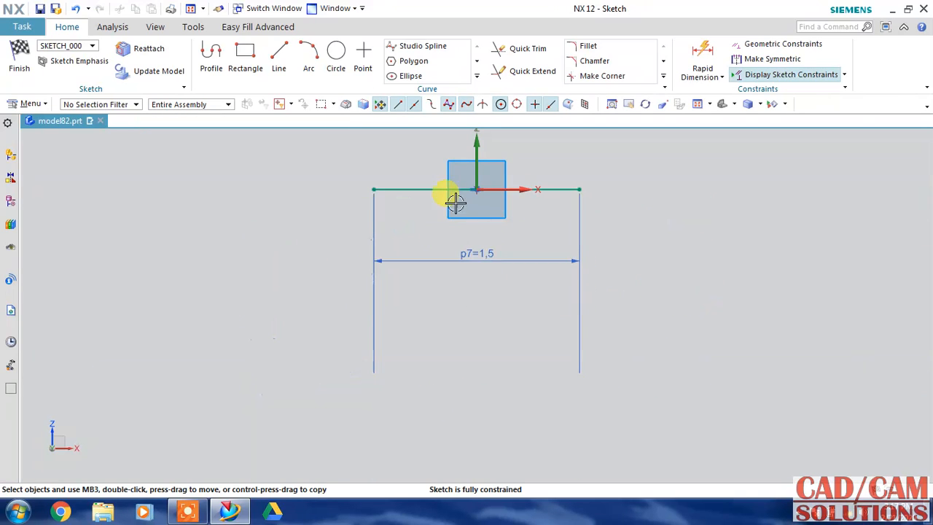
double_click(467, 256)
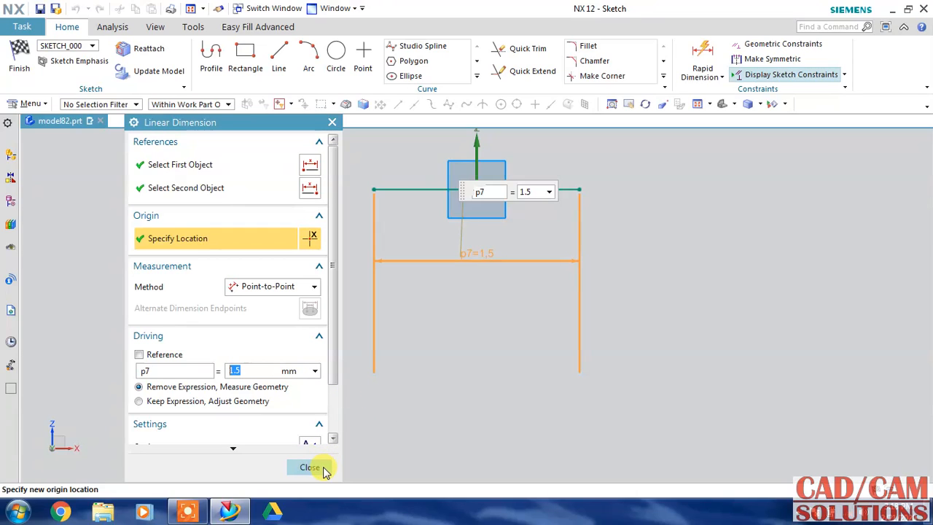
left_click(309, 467)
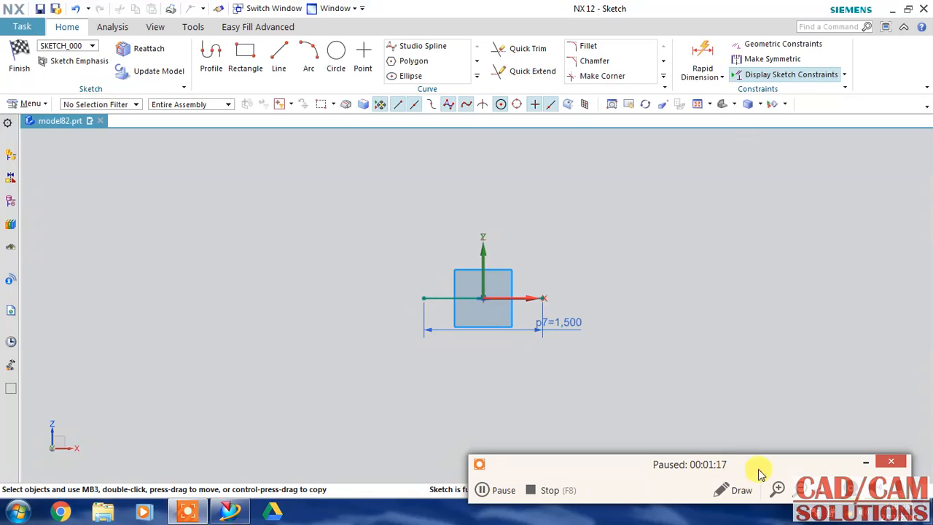
left_click(758, 470)
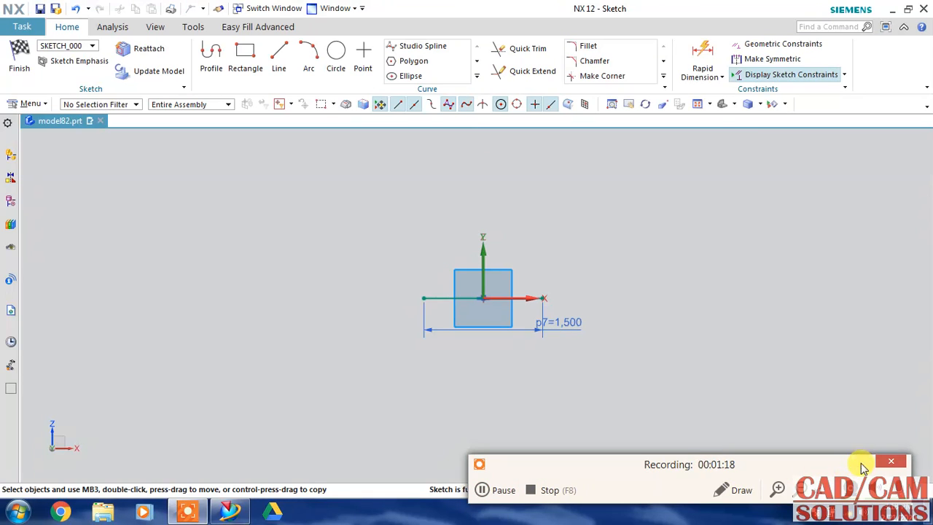
left_click_drag(575, 327, 487, 322)
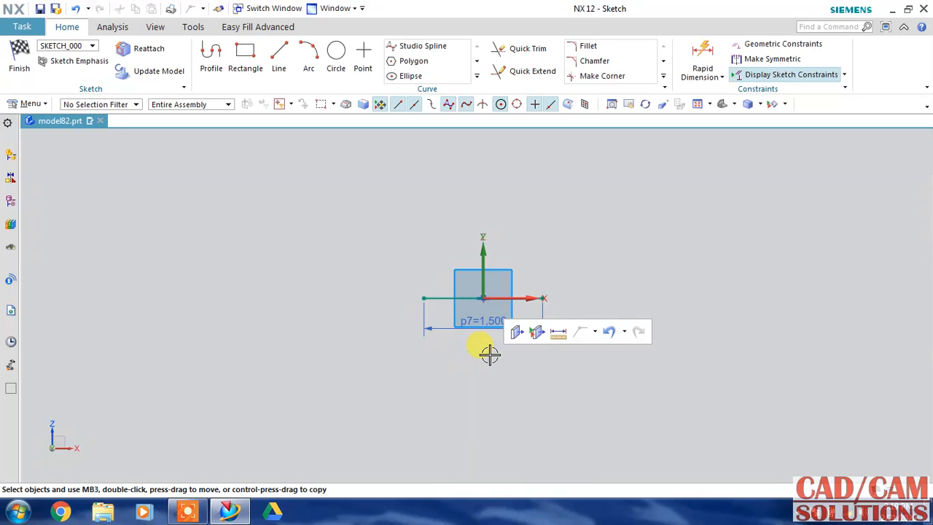
Step: From the base line's left end, draw a connected profile: slanted line about 0.3 mm at 127°, vertical about 0.3 mm, horizontal about 1.8 mm rightward
left_click(211, 53)
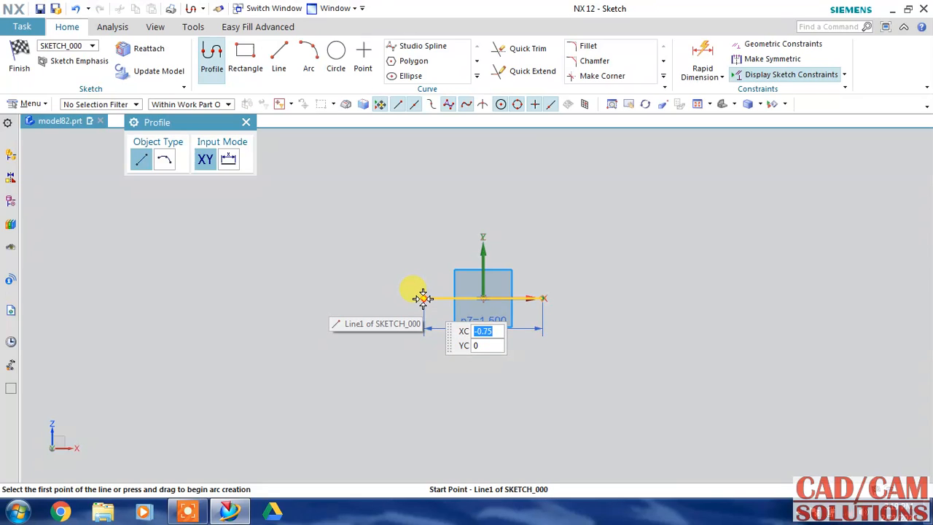
left_click(423, 298)
left_click(424, 300)
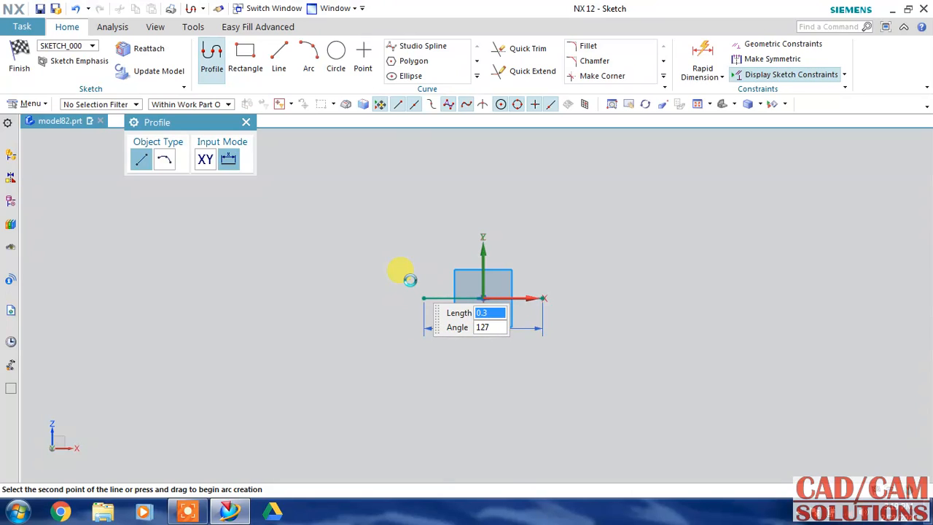
left_click(410, 280)
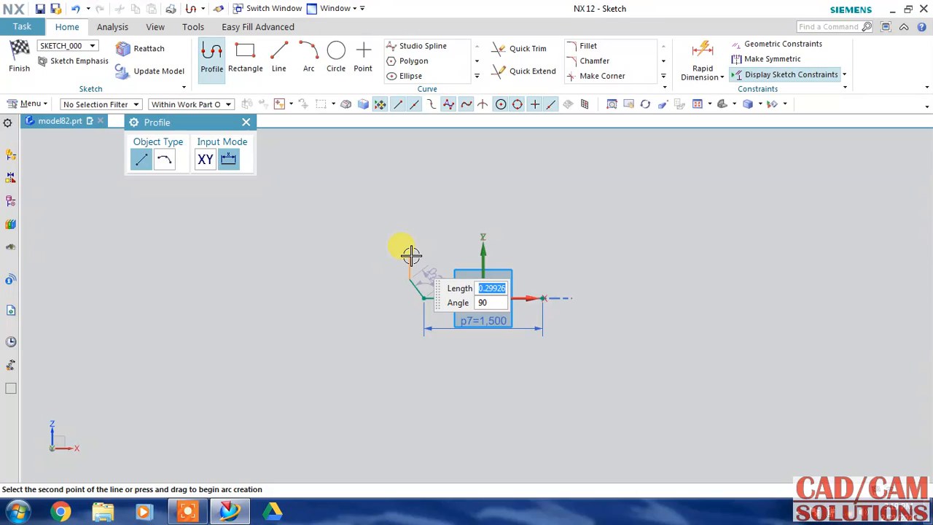
left_click(479, 256)
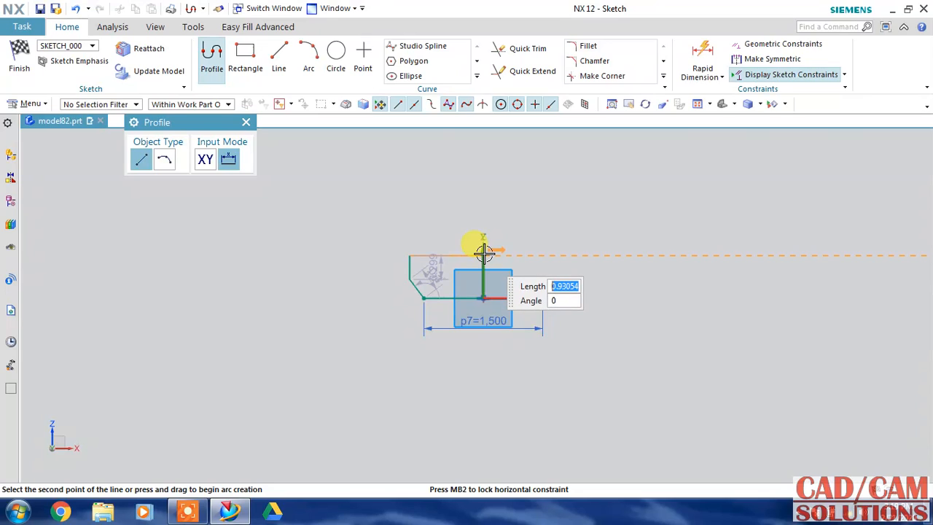
left_click(553, 252)
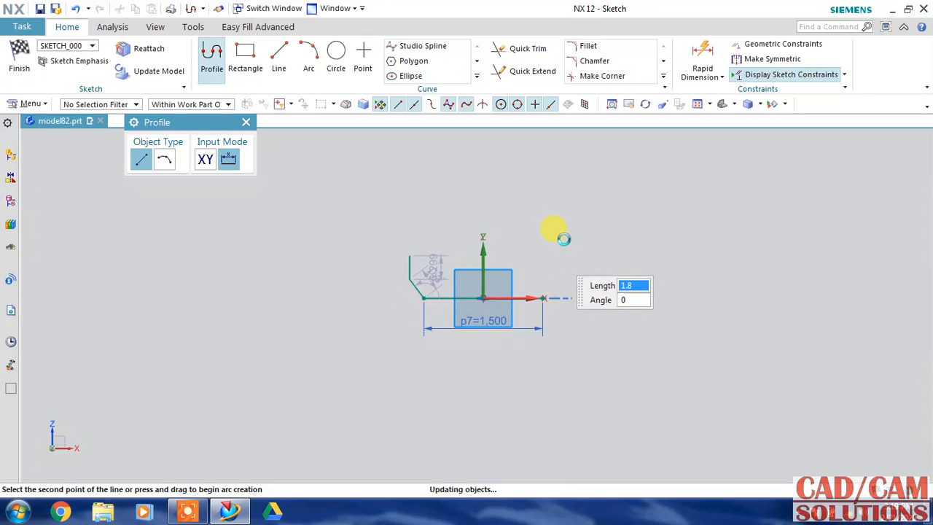
key("Escape")
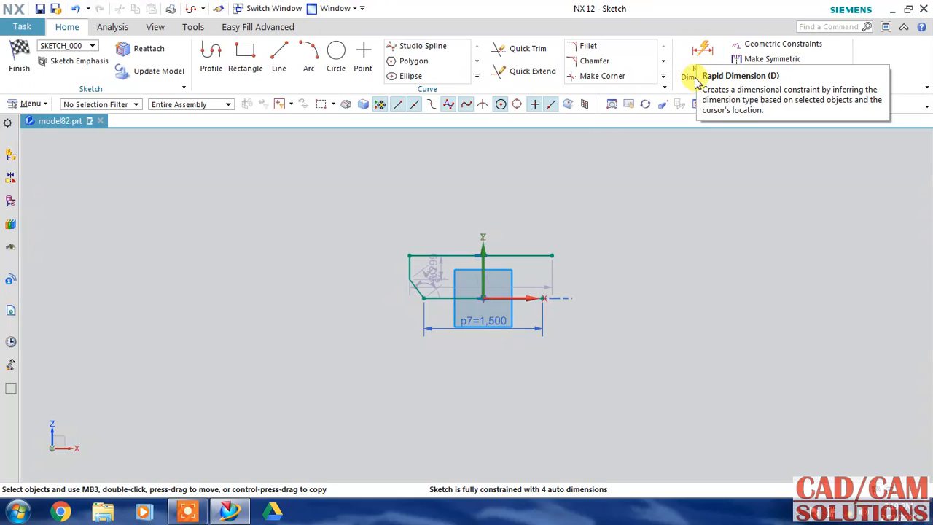
Step: Add an angular dimension of 30° between the slanted line and the base line
left_click(702, 73)
left_click(728, 142)
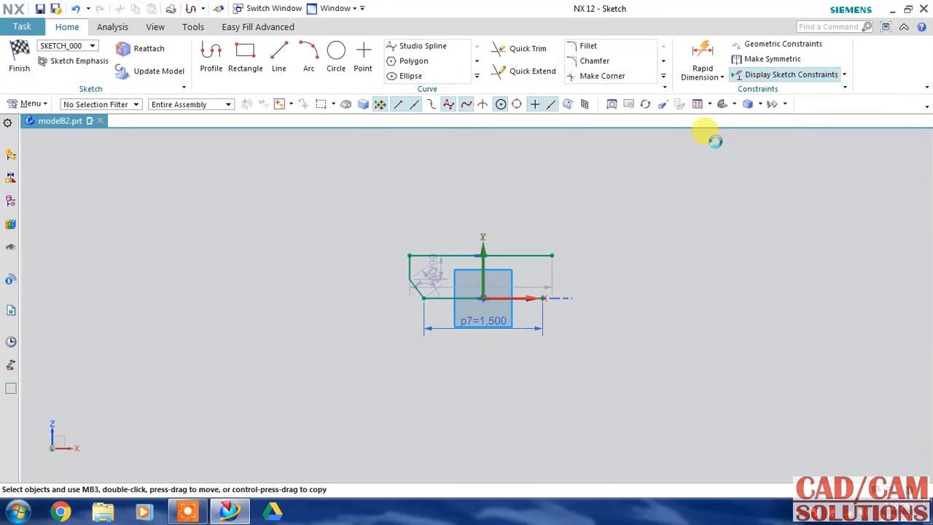
scroll(426, 257, "up", 4)
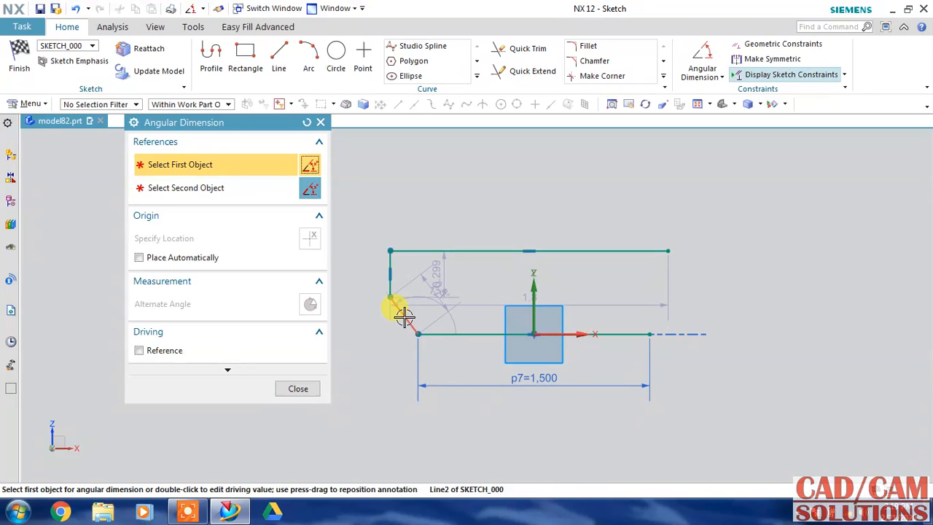
left_click(401, 316)
left_click(401, 324)
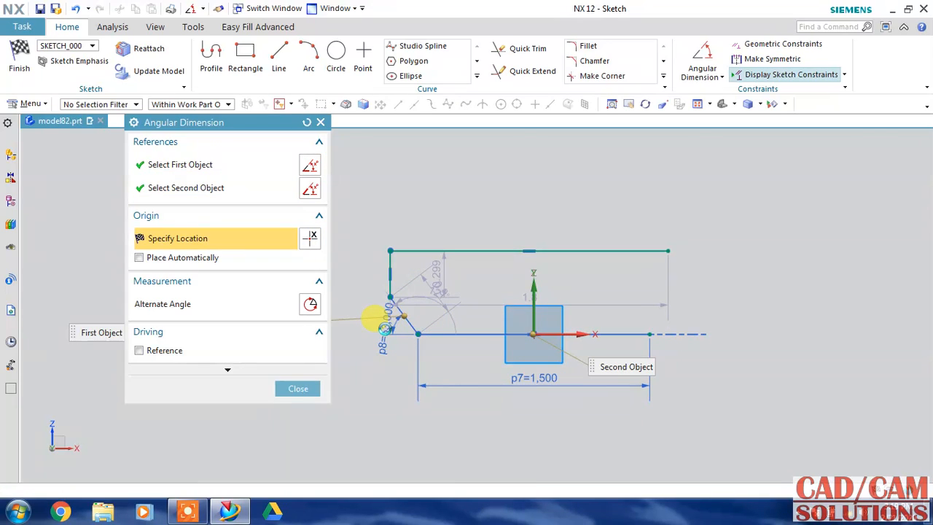
left_click(385, 328)
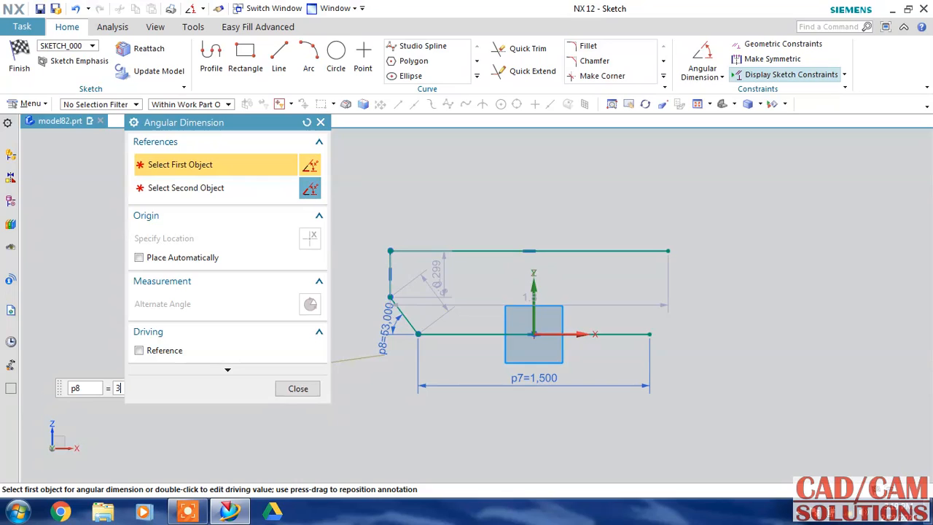
key("Return")
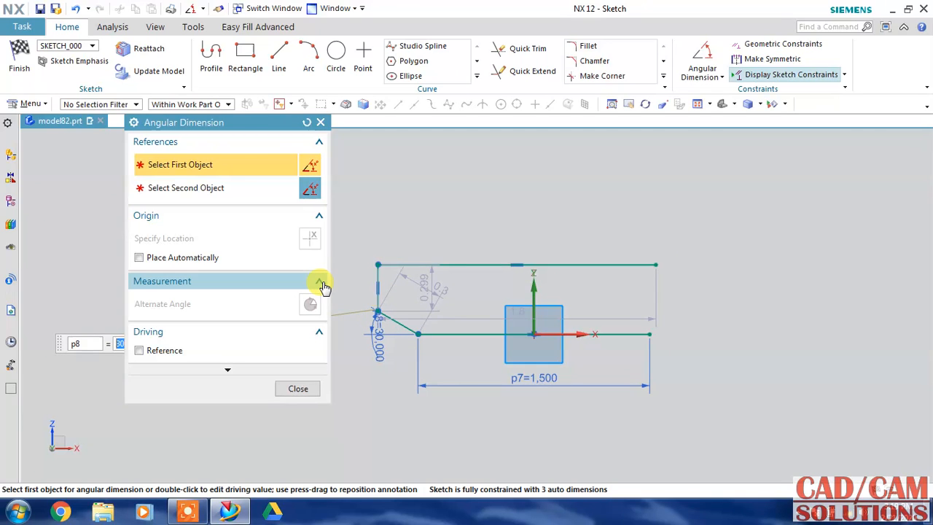
left_click(300, 387)
Step: Add a rapid dimension of 0.325 mm to the short vertical line
left_click(716, 80)
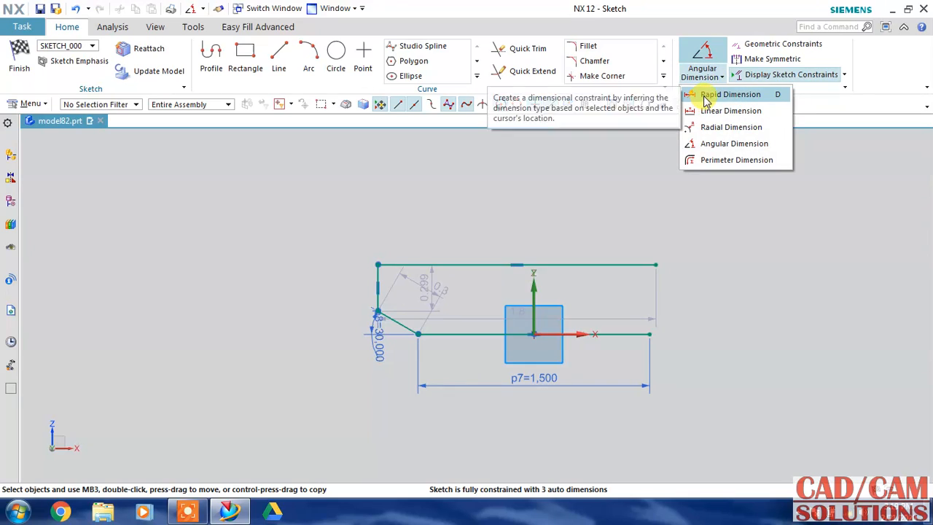
left_click(702, 94)
left_click(378, 276)
left_click(359, 284)
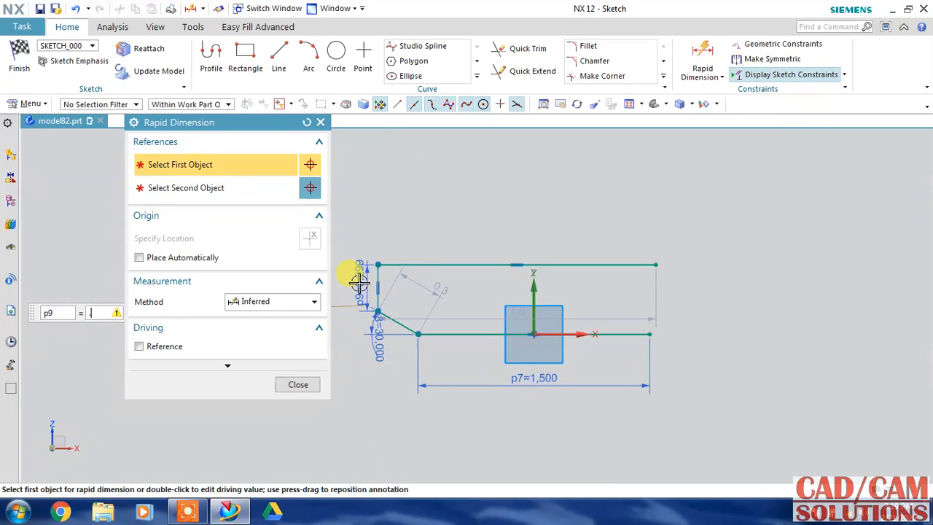
key("Return")
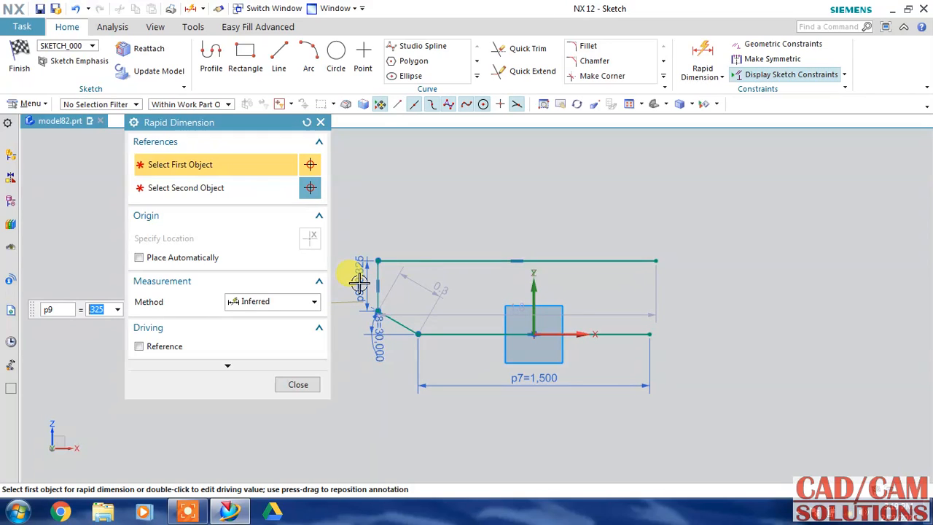
left_click(298, 385)
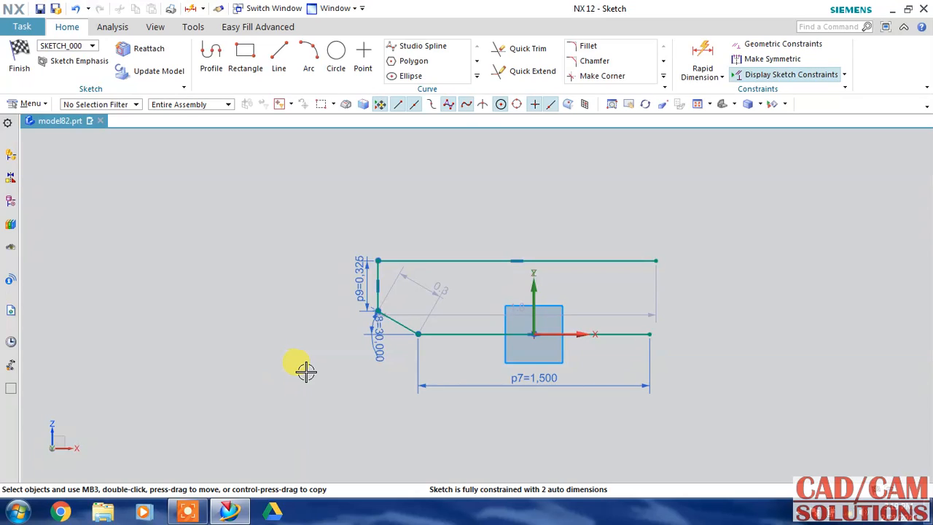
Step: Constrain the upper horizontal line's midpoint to the sketch's vertical axis and set the line's length to 2 in
left_click(516, 261)
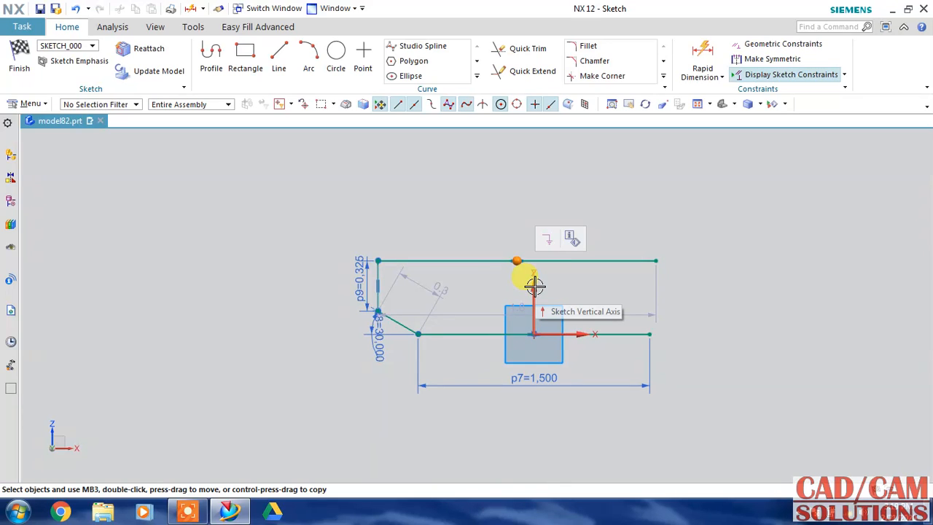
left_click(534, 285)
left_click(560, 266)
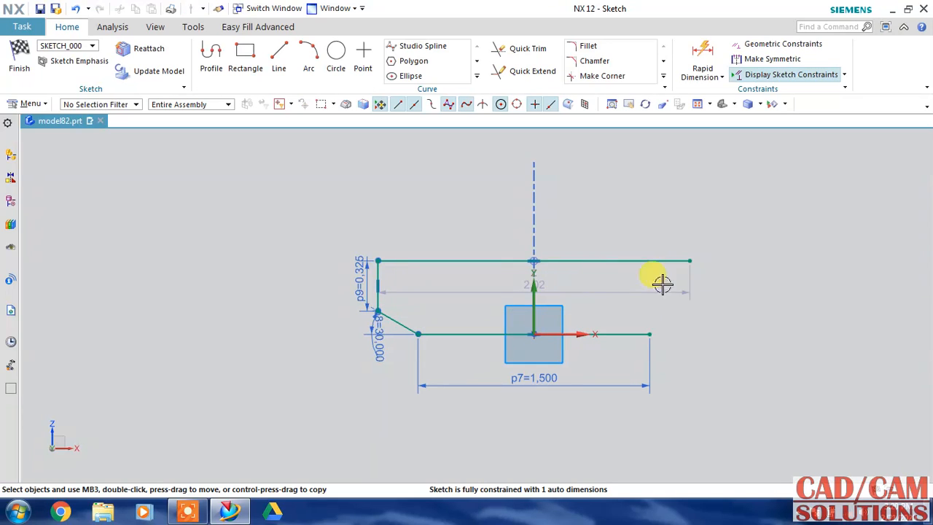
double_click(624, 290)
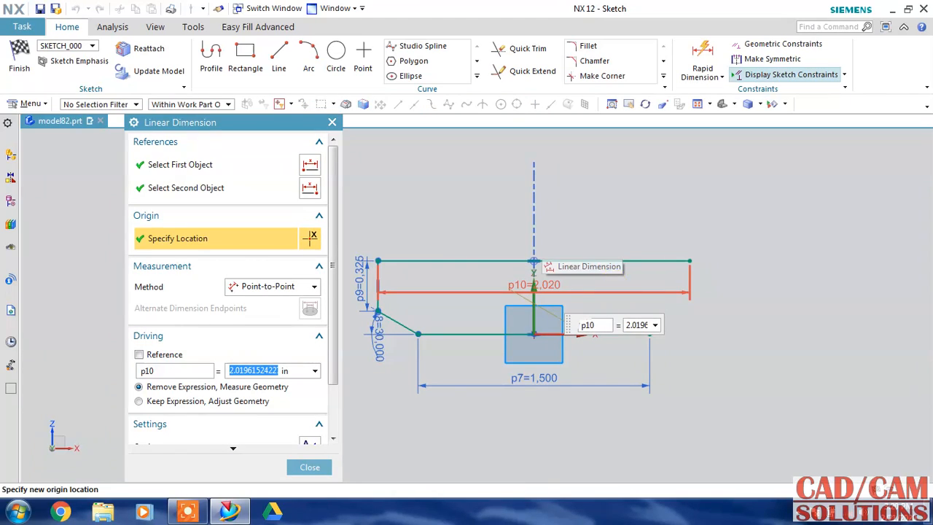
type("2")
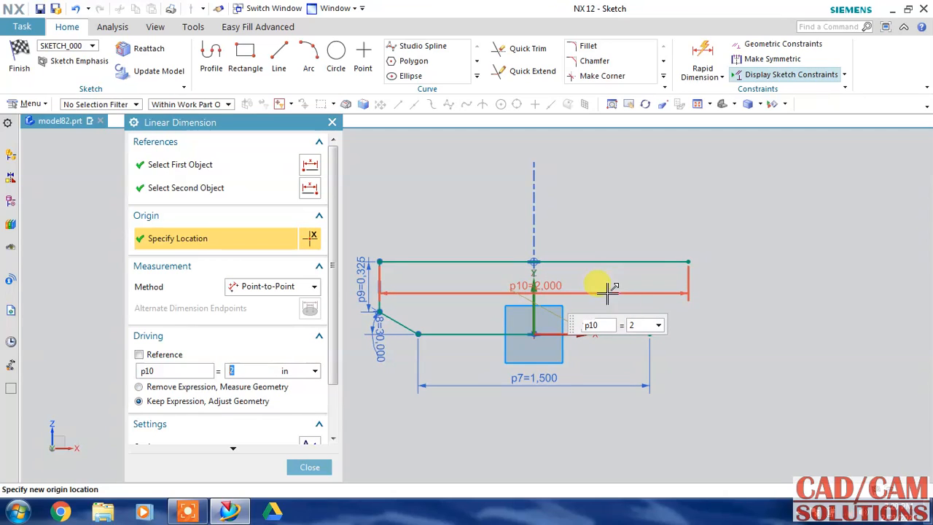
left_click(319, 470)
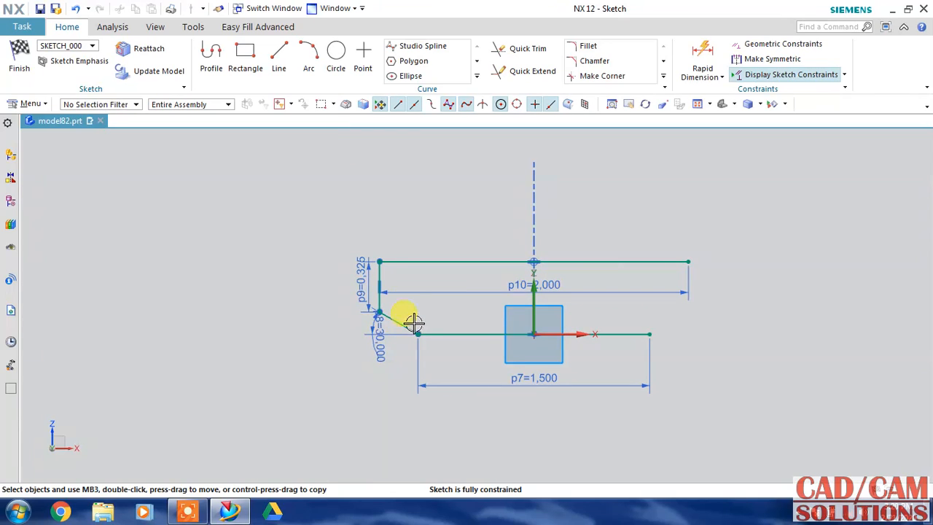
Step: Mirror the short vertical line and the slanted line about the sketch's vertical axis
left_click(380, 276)
left_click(392, 319)
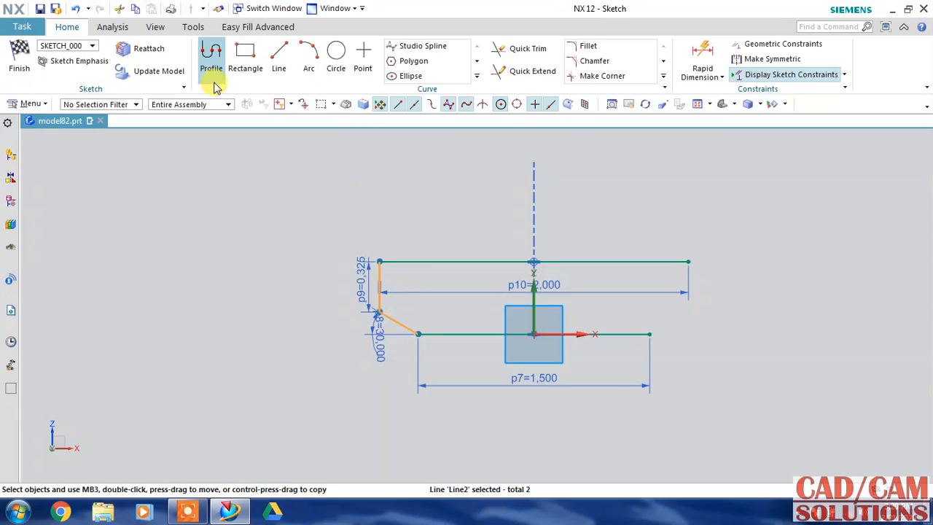
left_click(477, 76)
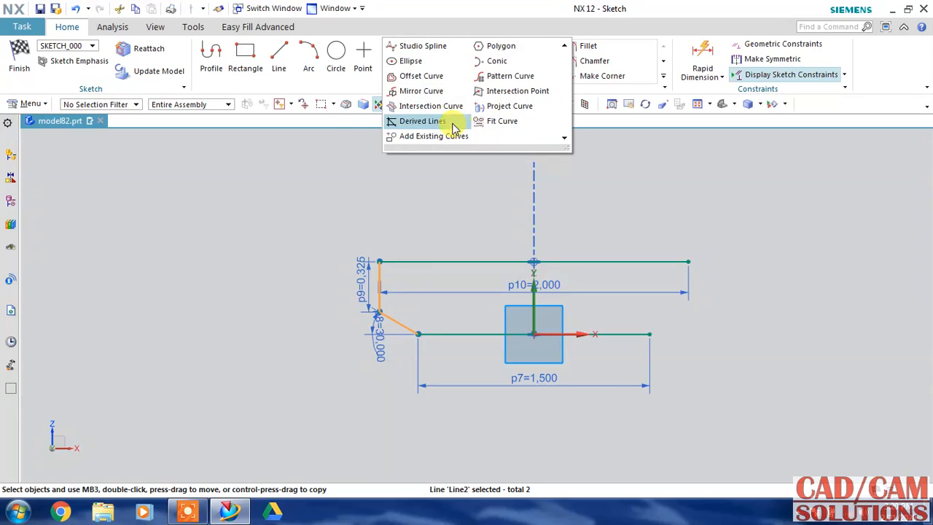
left_click(430, 92)
left_click(211, 214)
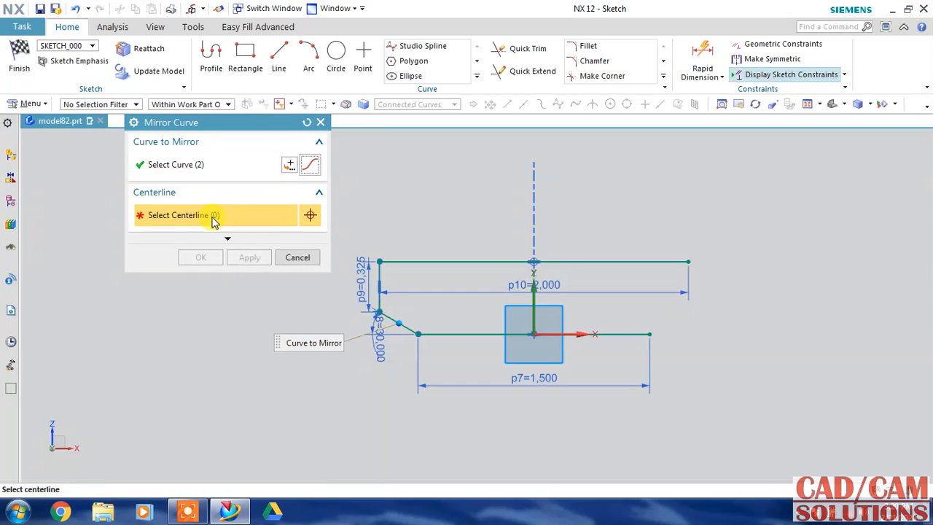
left_click(534, 306)
left_click(200, 257)
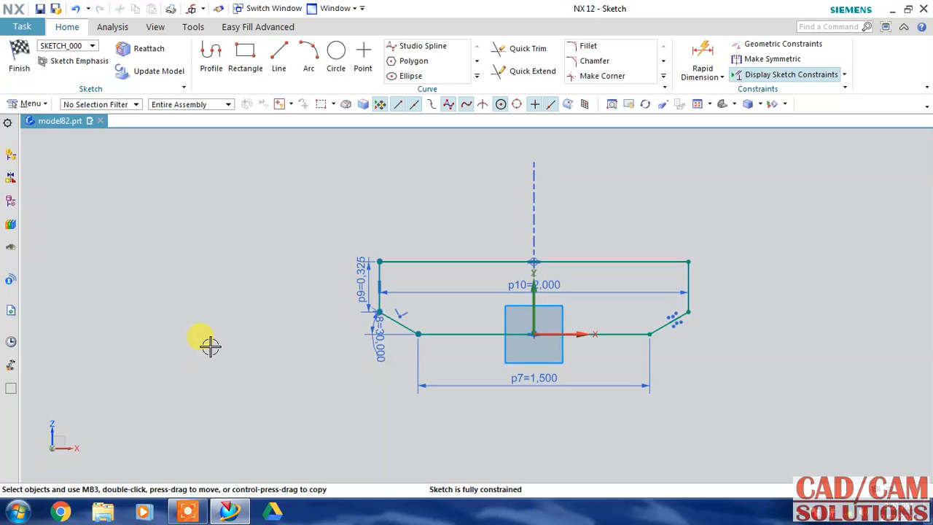
Step: Draw a three-point arc between the ends of the upper horizontal line, bulging upward, and set its radius to 5 in
left_click(306, 58)
left_click(379, 261)
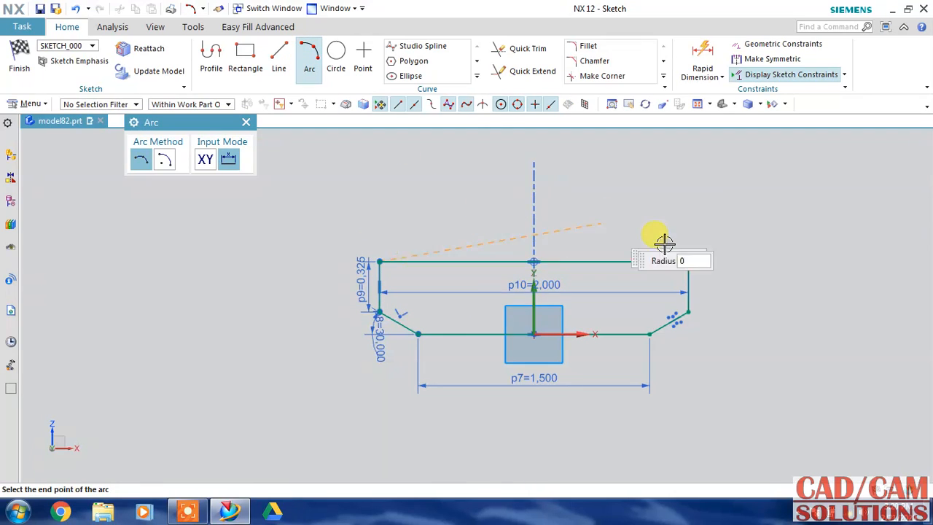
left_click(682, 256)
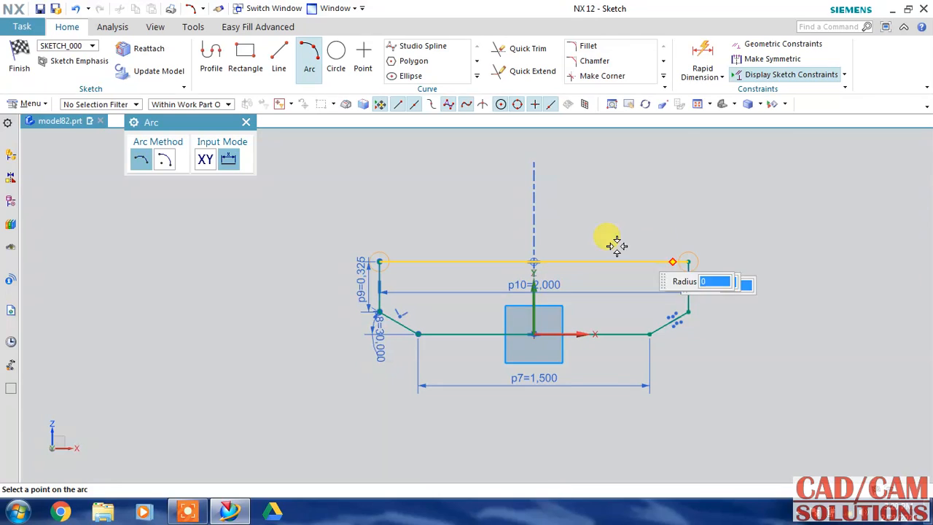
left_click(542, 240)
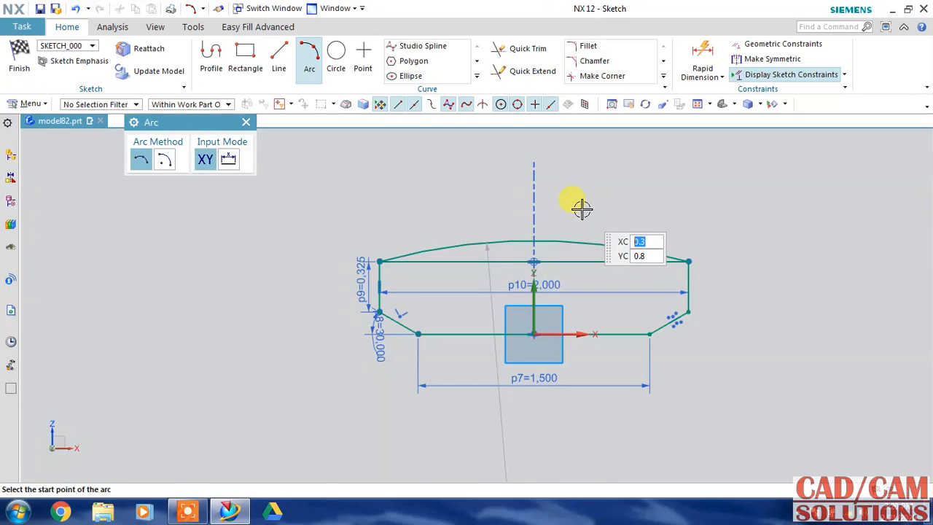
double_click(526, 419)
type("5")
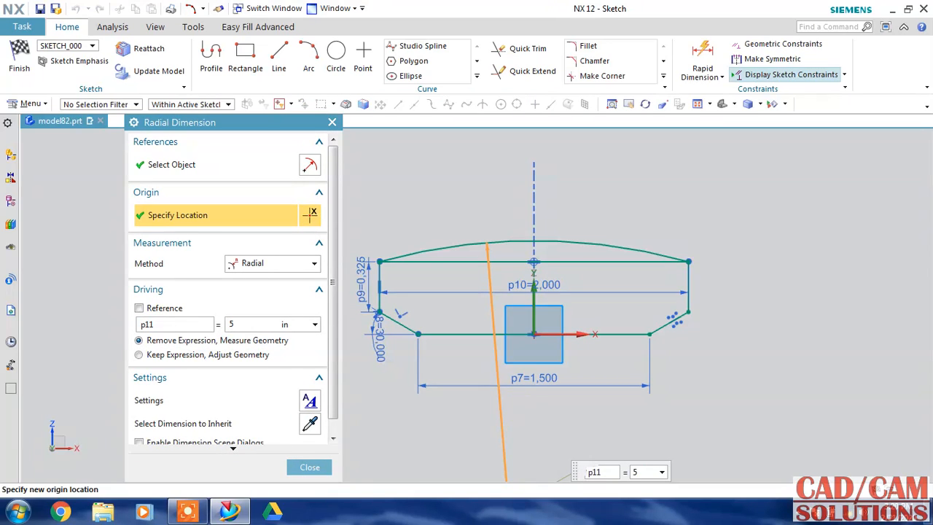
left_click(309, 466)
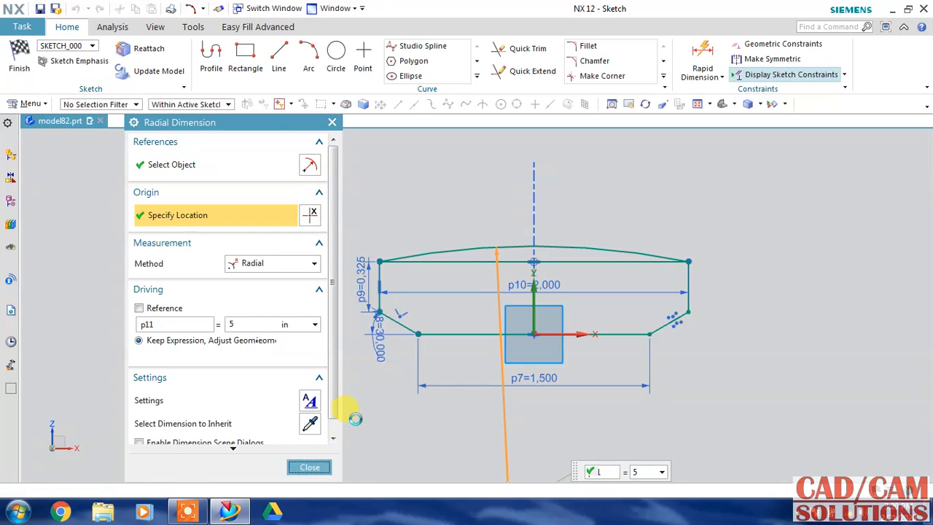
Step: Convert the straight line beneath the arc to reference and finish the sketch
right_click(451, 262)
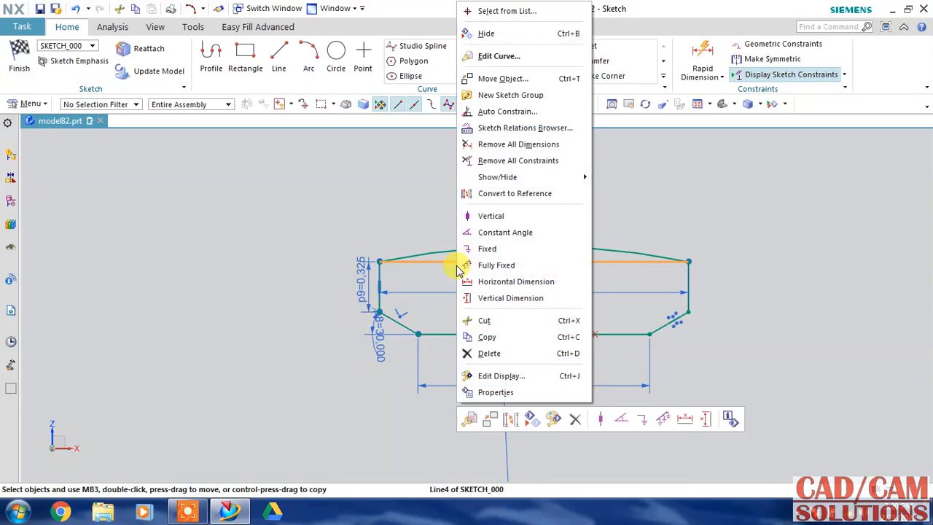
left_click(527, 195)
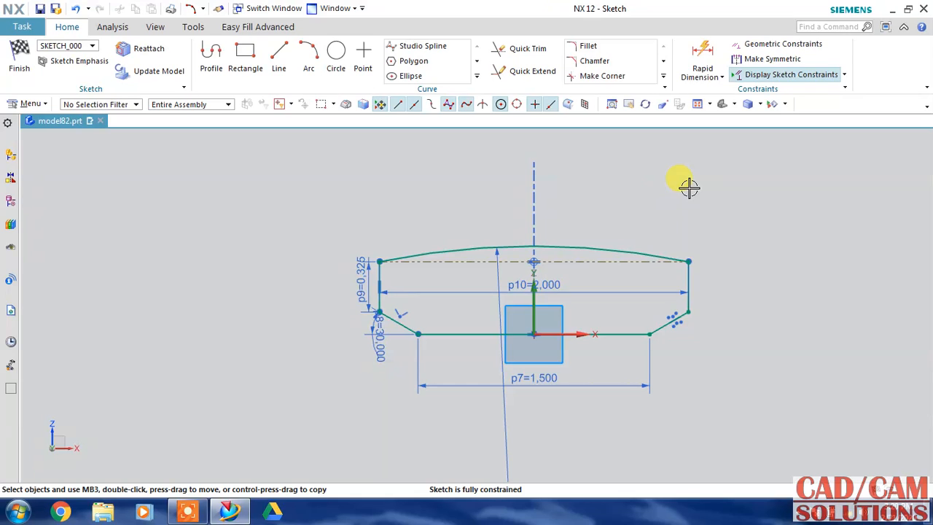
left_click(19, 59)
key("ctrl+f")
Step: Create a datum plane offset 4 in from the XZ plane along the Y direction
scroll(485, 238, "down", 1)
scroll(484, 238, "down", 1)
middle_click_drag(470, 254, 403, 318, "shift")
left_click(111, 53)
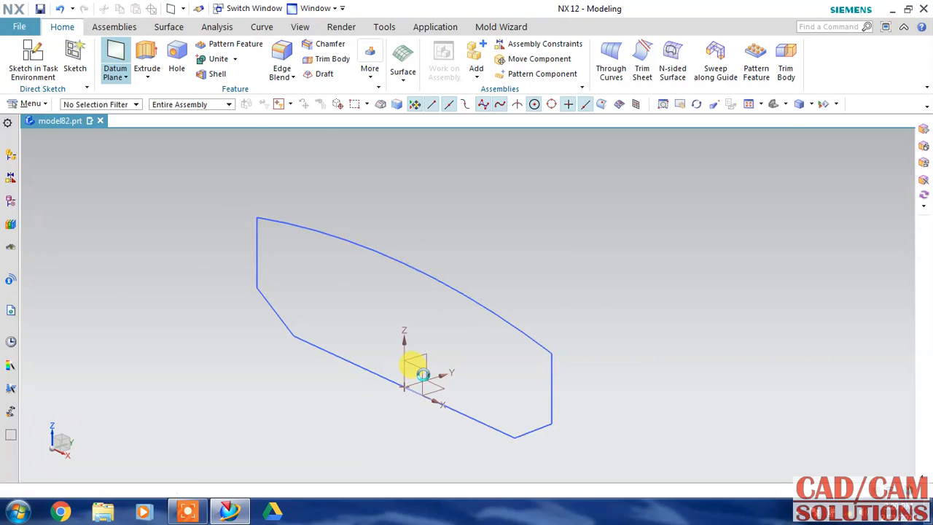
left_click(419, 374)
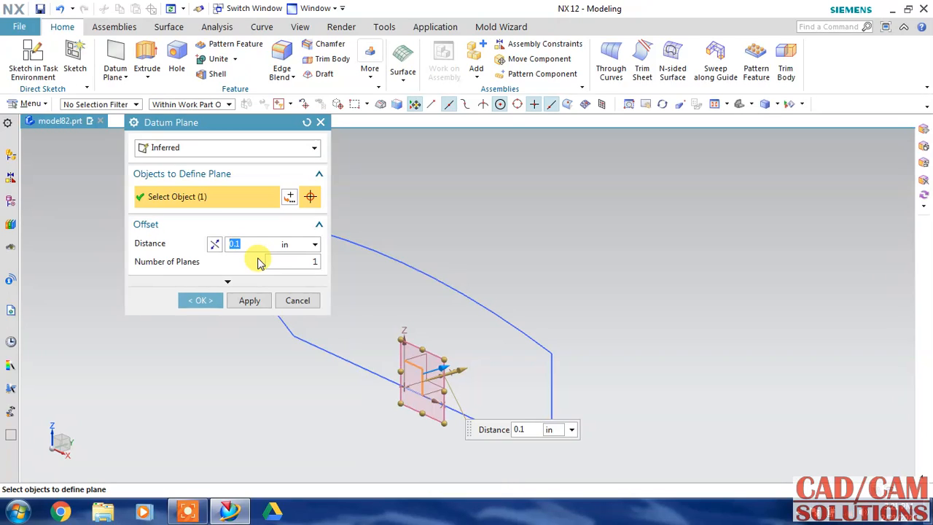
type("4")
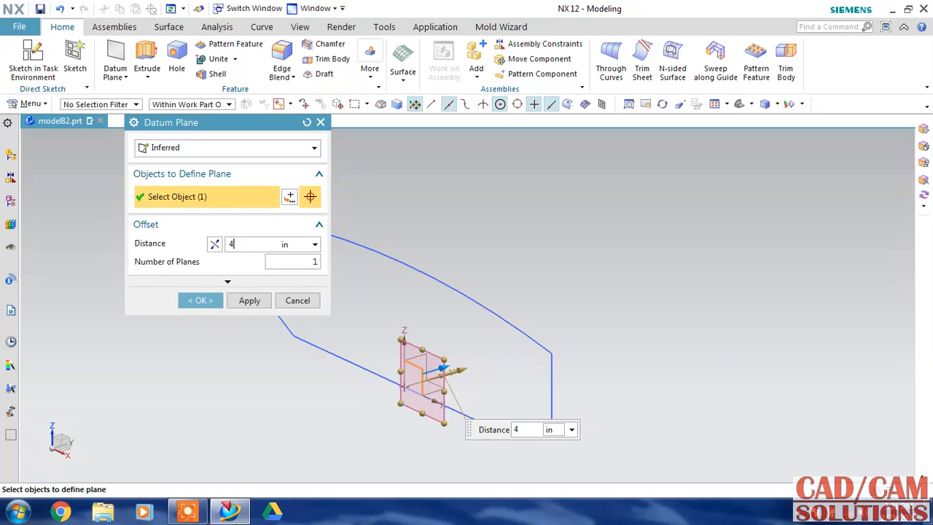
left_click(247, 300)
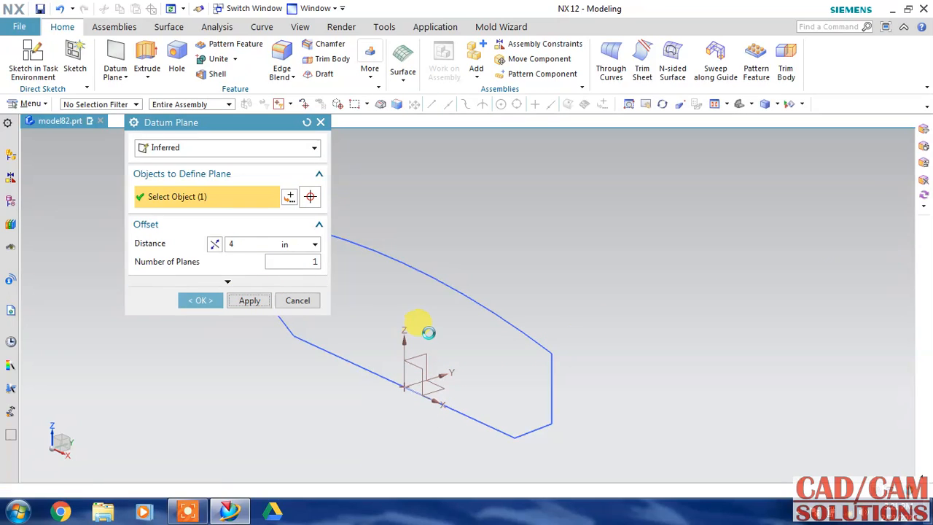
Step: Create a second datum plane offset 4 in beyond the first offset datum plane
scroll(477, 321, "down", 4)
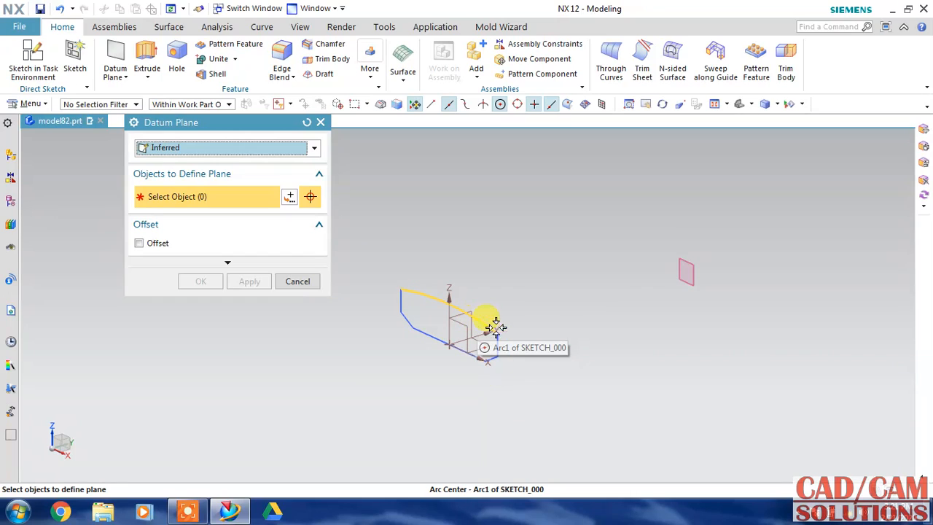
left_click(689, 273)
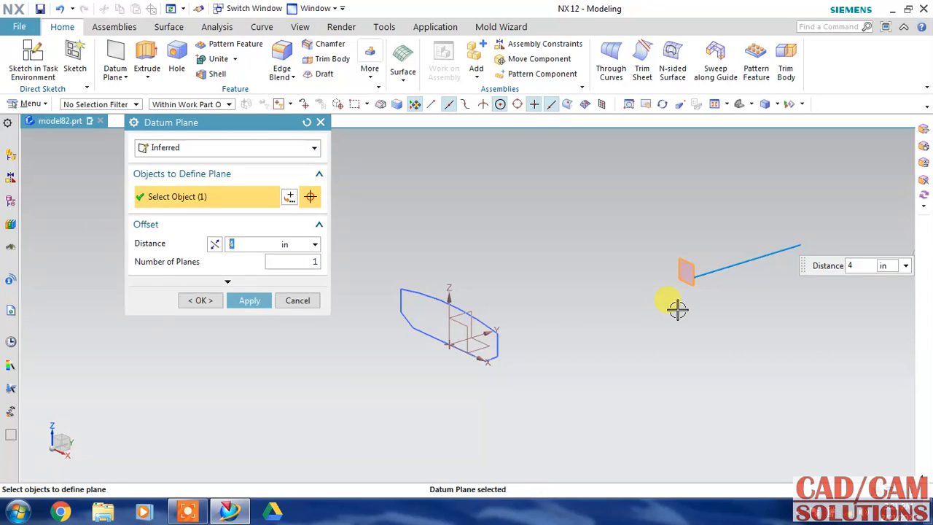
left_click(197, 299)
Step: Create a sketch on the first offset datum plane, with its horizontal reference pointing along positive X
key("ctrl+f")
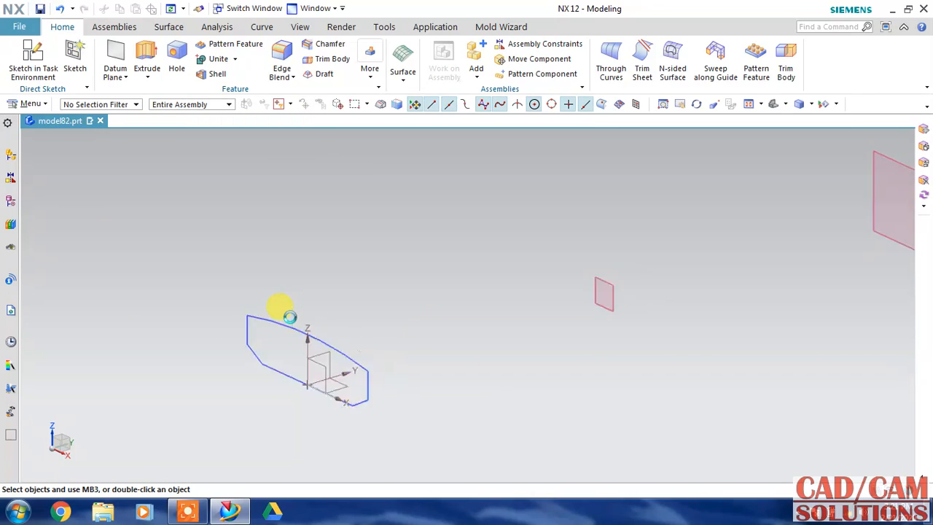
scroll(351, 310, "down", 2)
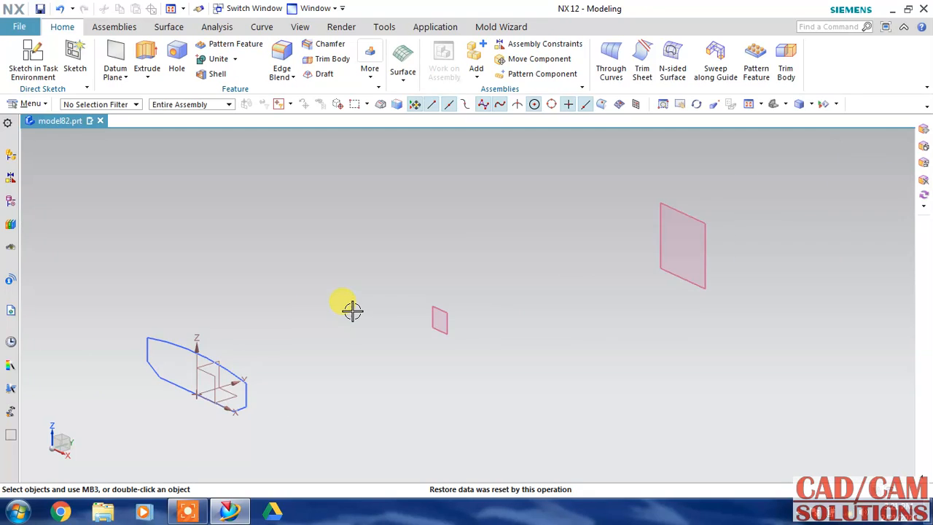
left_click(443, 324)
left_click(486, 307)
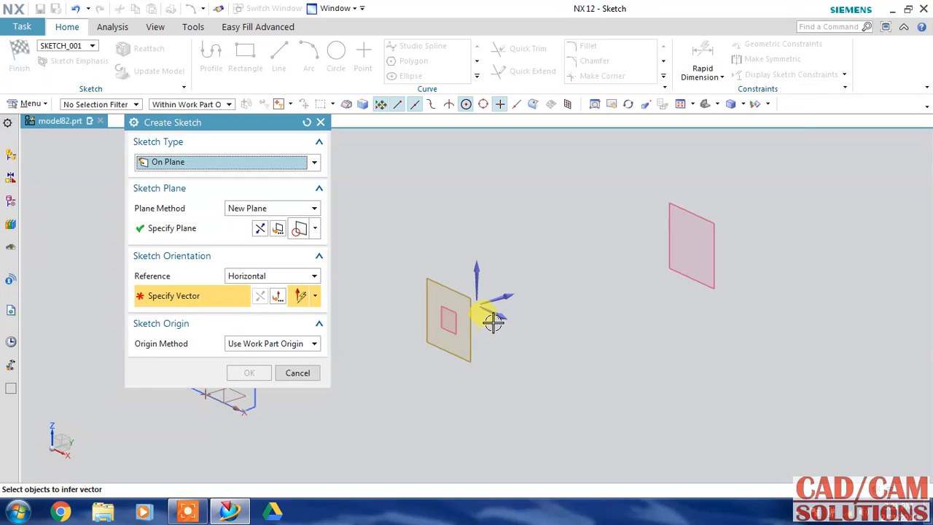
left_click(491, 306)
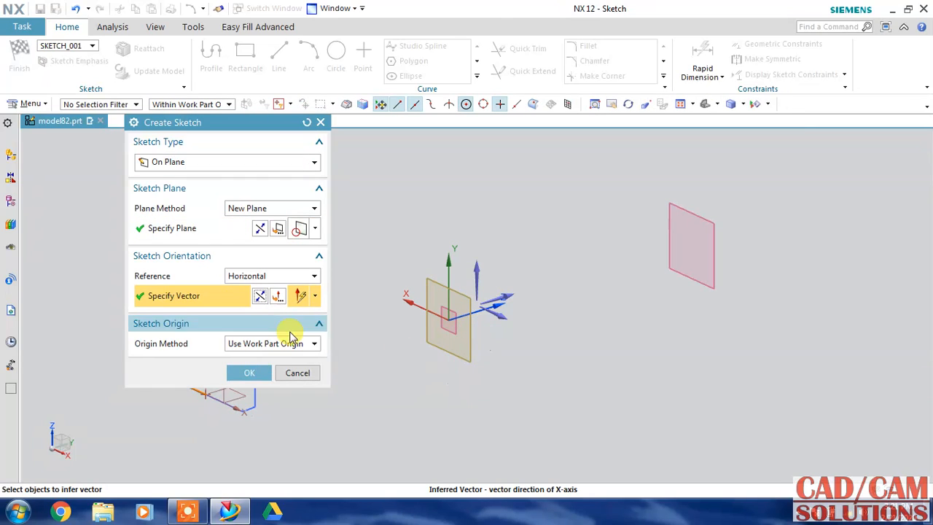
left_click(245, 374)
left_click(277, 297)
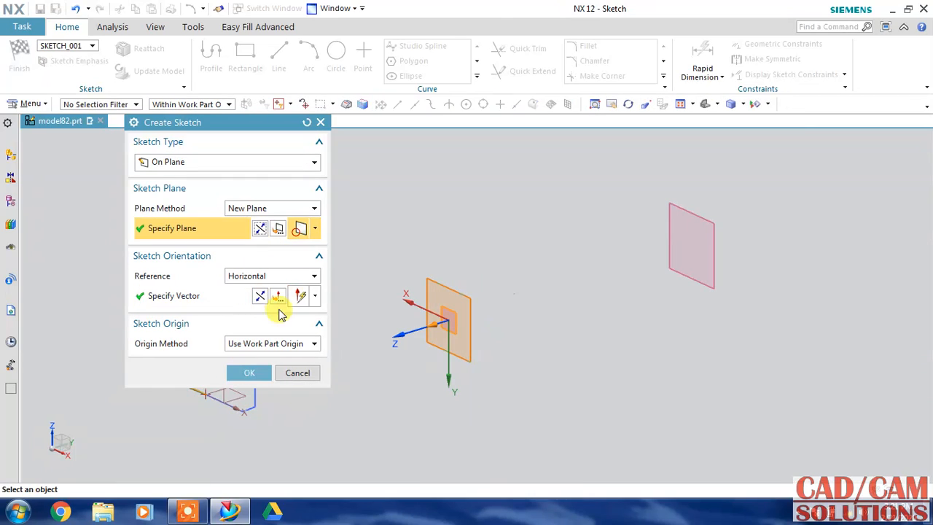
left_click(259, 296)
left_click(250, 372)
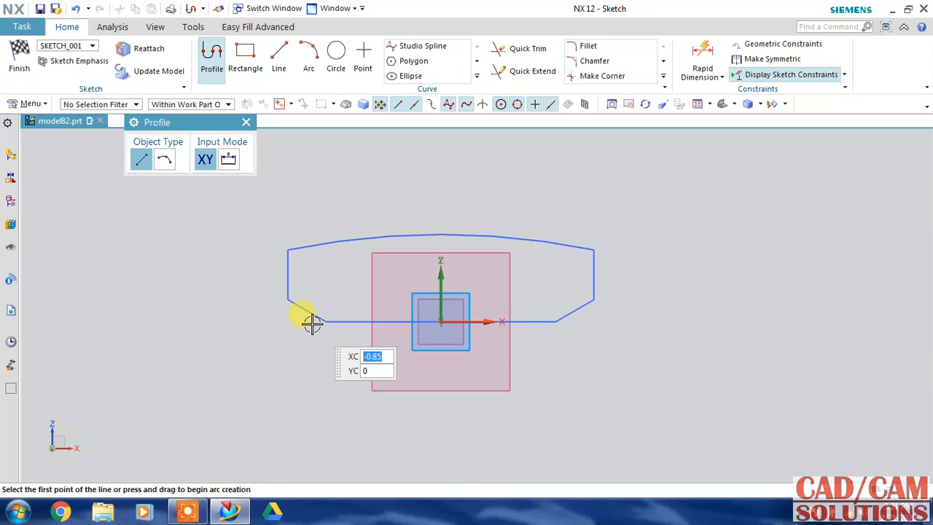
Step: Draw a horizontal line about 1.7 in long through the origin, extending past both ends of the first profile's base
left_click(308, 323)
left_click(570, 322)
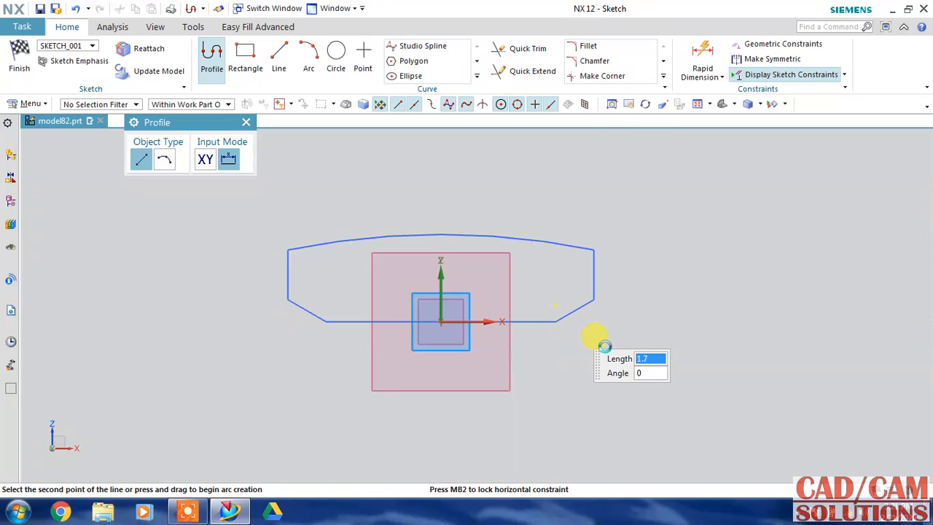
key("Escape")
key("Escape")
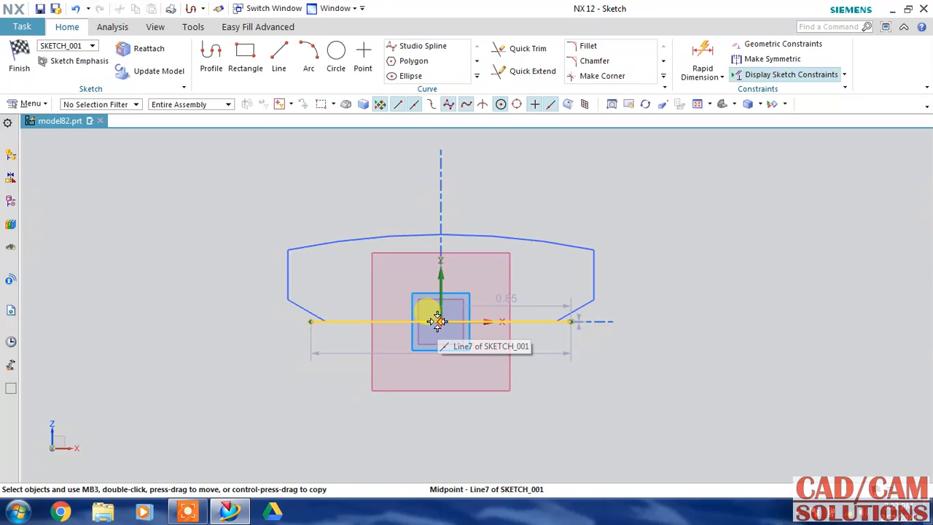
Step: Move the new line slightly off the X axis and constrain its midpoint to the sketch origin
scroll(440, 321, "up", 3)
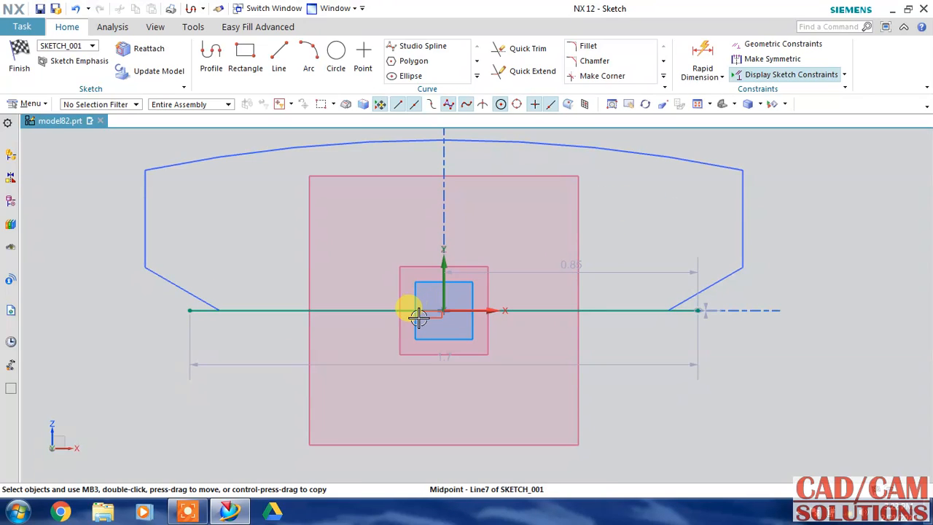
left_click_drag(679, 322, 670, 323)
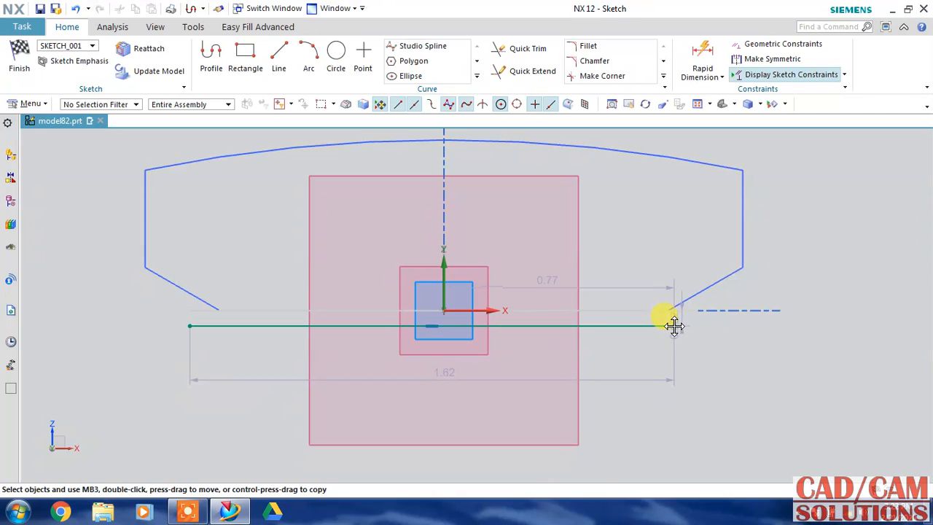
left_click(434, 325)
left_click(452, 310)
left_click(472, 285)
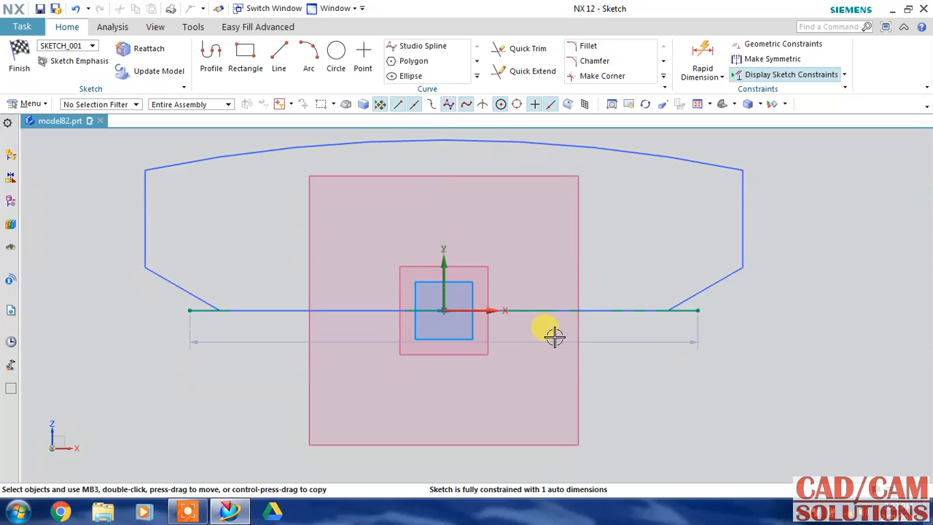
Step: Set the horizontal base line's length to 1.75 in
left_click(639, 341)
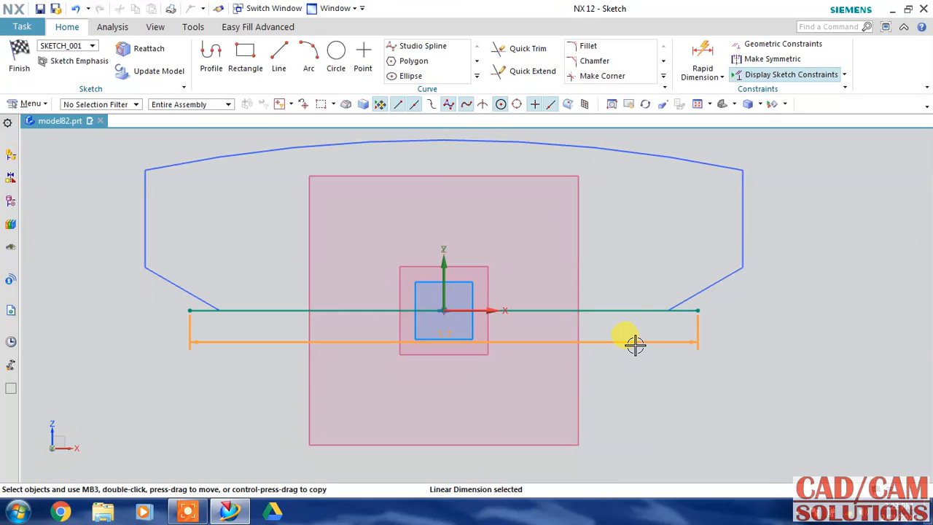
double_click(631, 341)
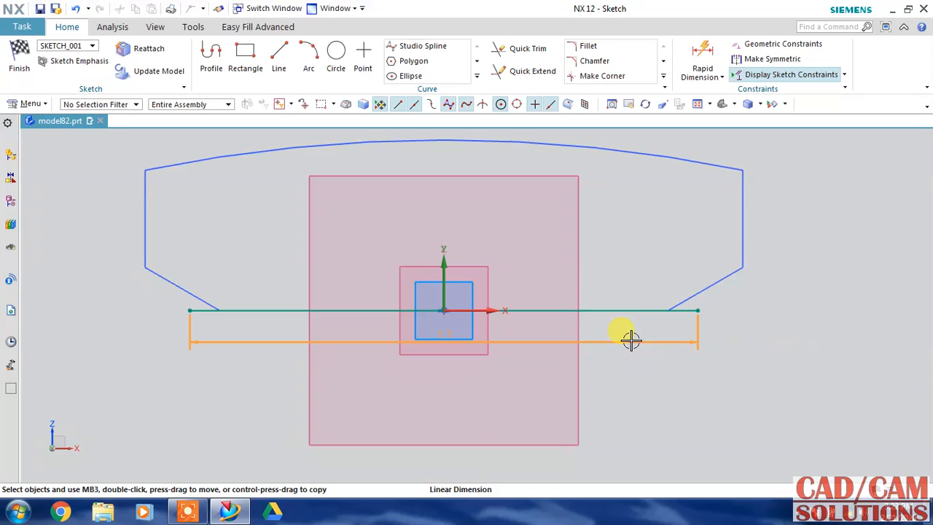
type("1.75")
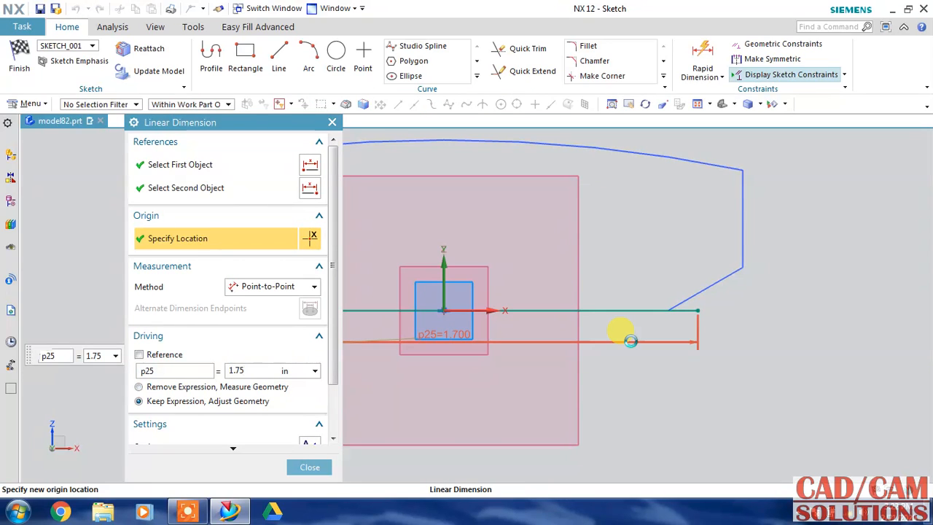
key("Return")
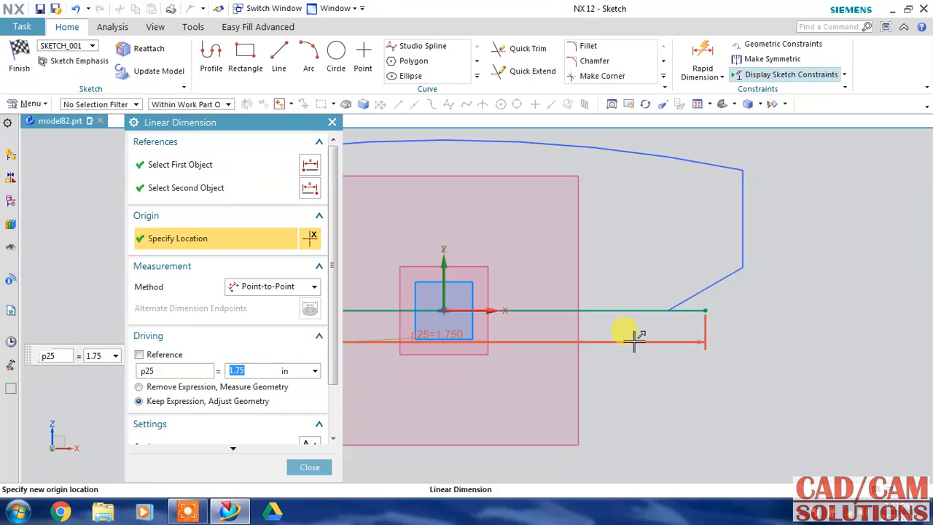
left_click(309, 466)
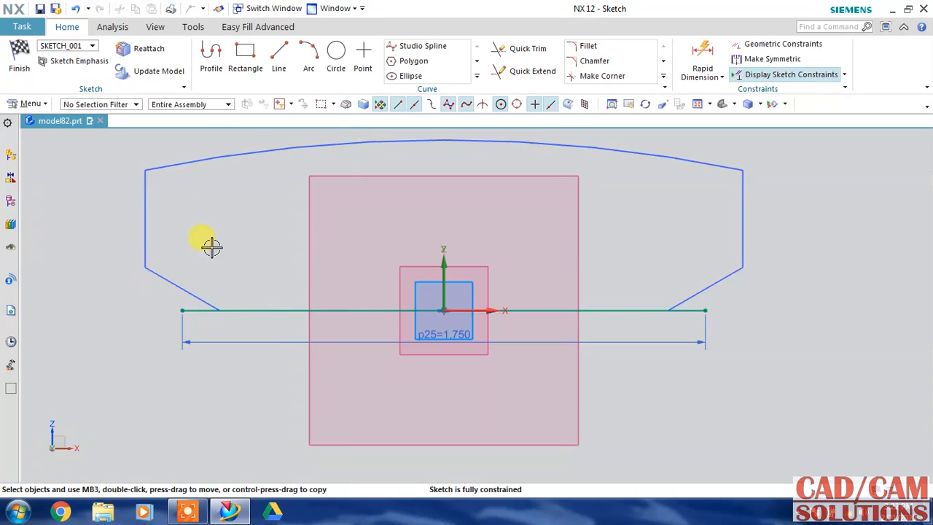
Step: From the base line's negative-X end, draw connected lines: about 0.23 in parallel to the first profile's slanted edge, about 0.34 in vertical, about 2.13 in horizontal
left_click(212, 59)
middle_click_drag(447, 239, 459, 288, "shift")
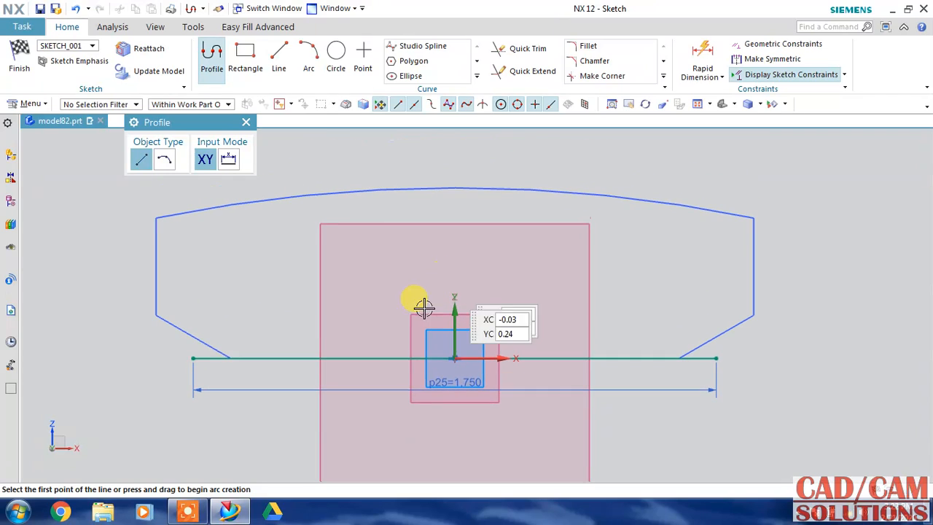
left_click(191, 356)
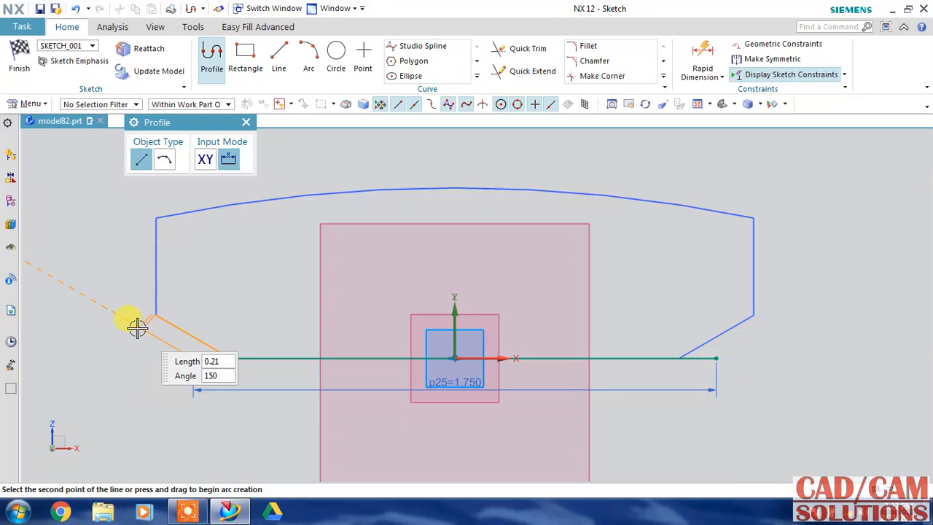
left_click(134, 324)
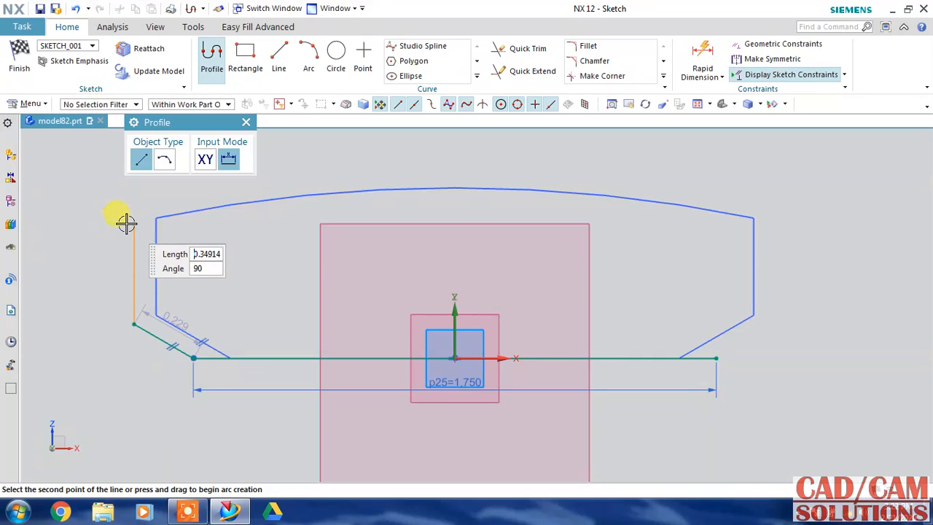
left_click(126, 223)
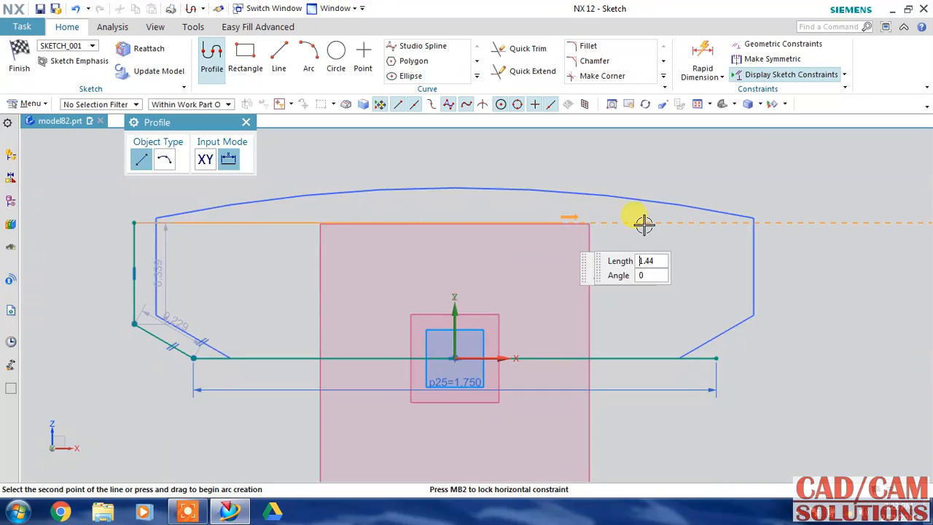
left_click(771, 224)
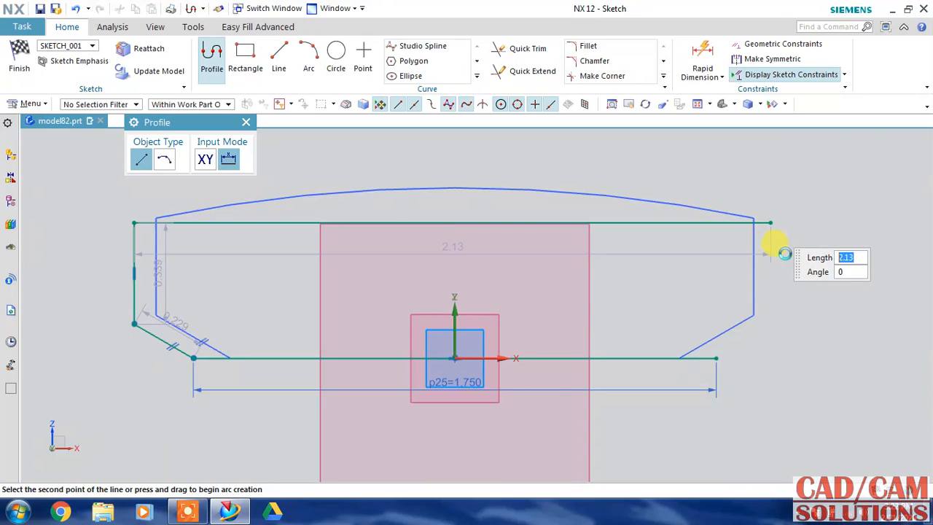
key("Escape")
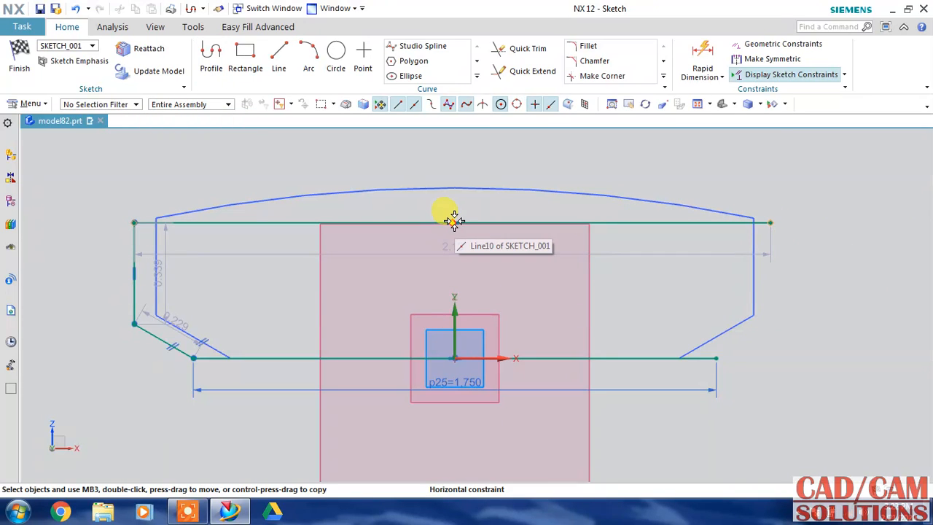
Step: Constrain the midpoint of the upper horizontal line to the sketch's vertical axis
left_click(454, 219)
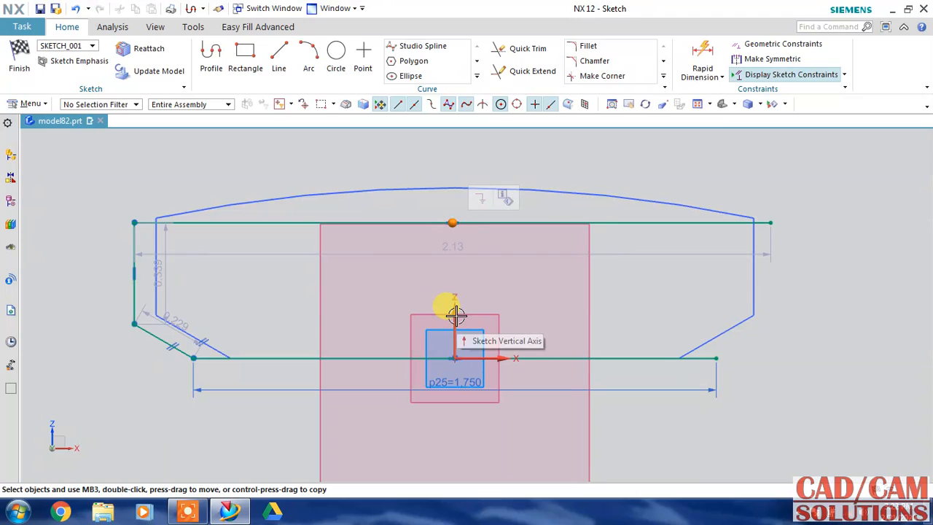
left_click(454, 313)
left_click(487, 292)
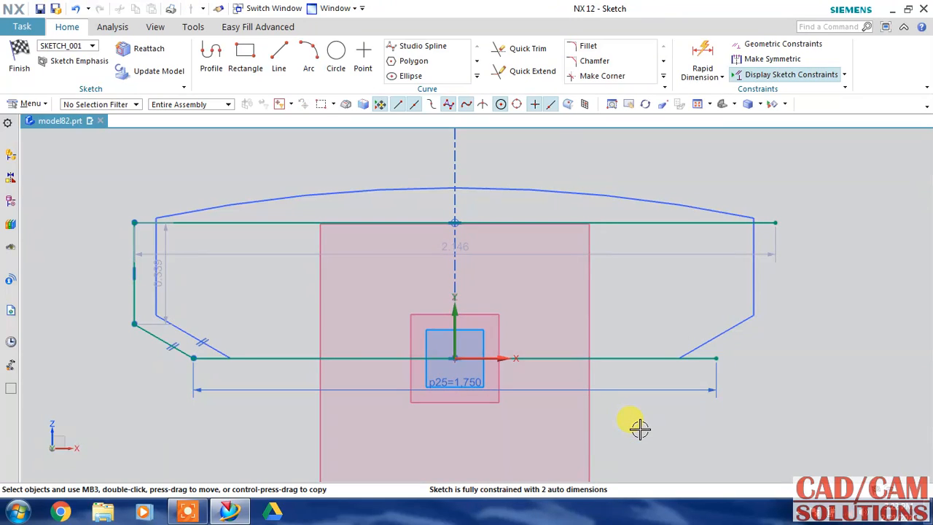
Step: Set the vertical side line's length to 0.325 in and the upper horizontal line's length to 2.5 in
double_click(155, 270)
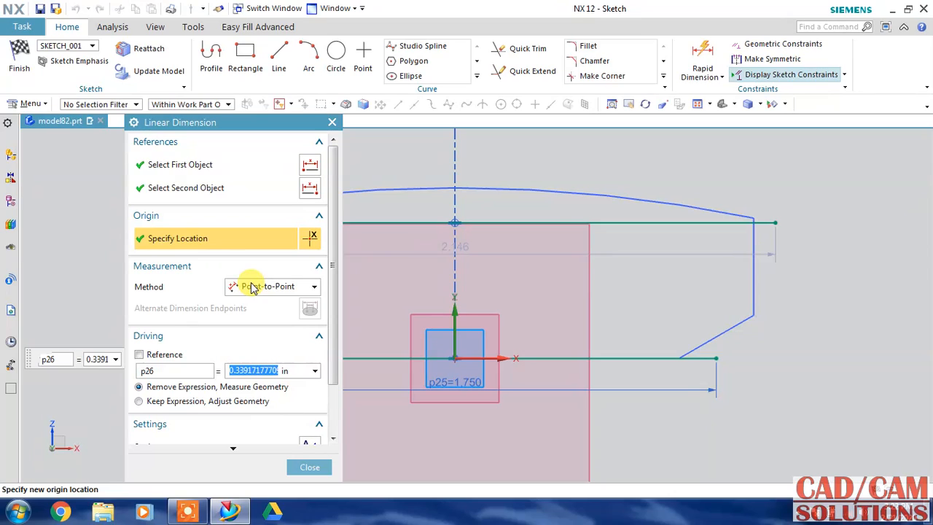
type(".325")
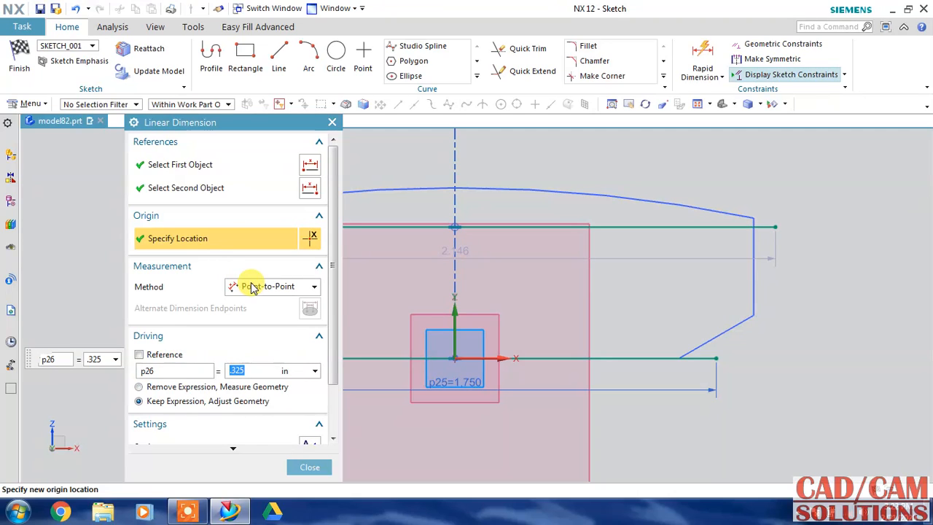
left_click(309, 466)
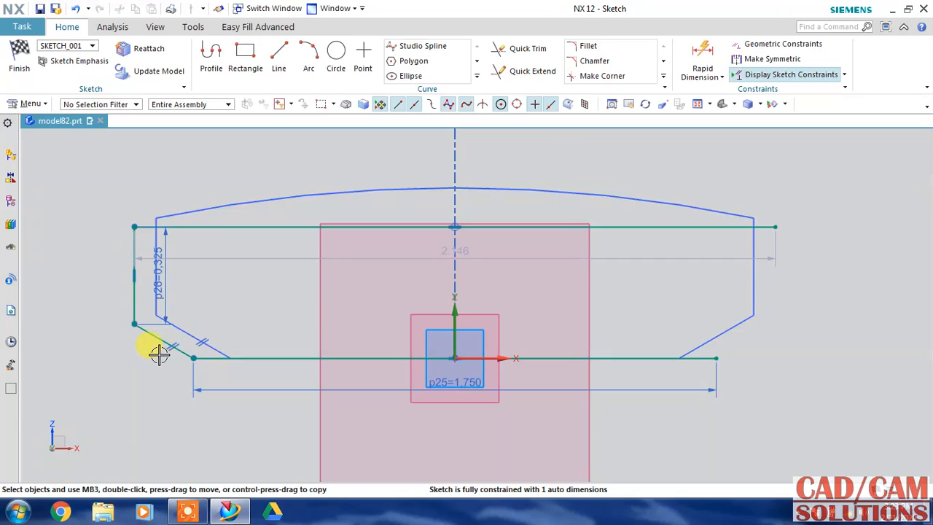
double_click(258, 258)
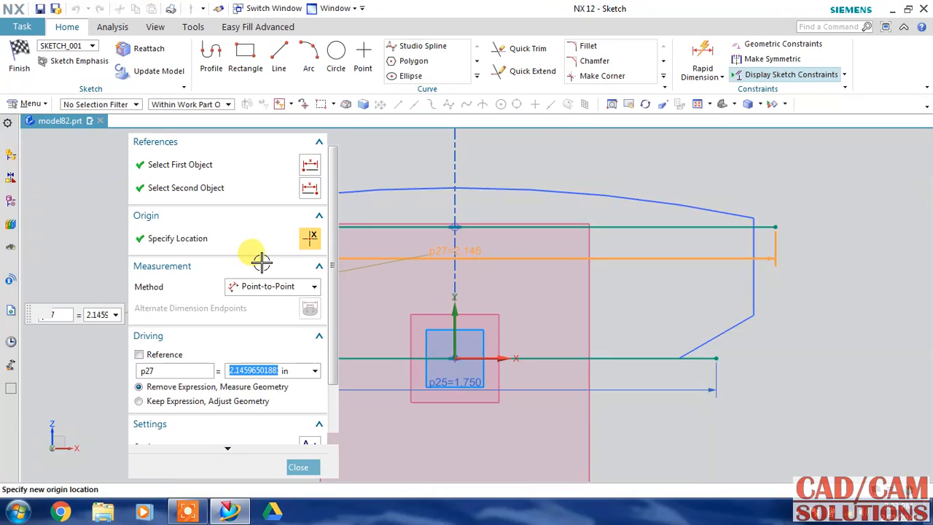
type("2.5")
key("Return")
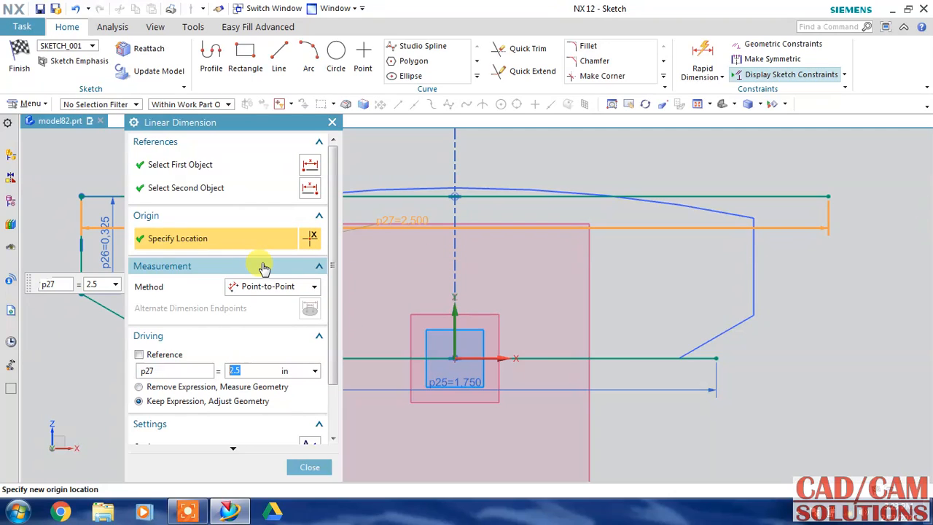
left_click(307, 466)
Step: Mirror the vertical side line and the slanted line about the sketch's vertical axis
scroll(469, 374, "down", 1)
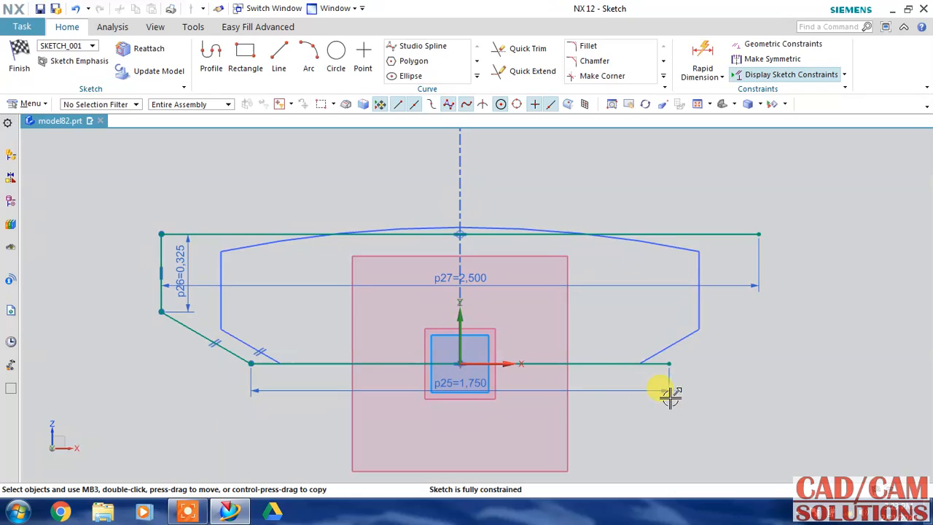
left_click(162, 247)
left_click(195, 323)
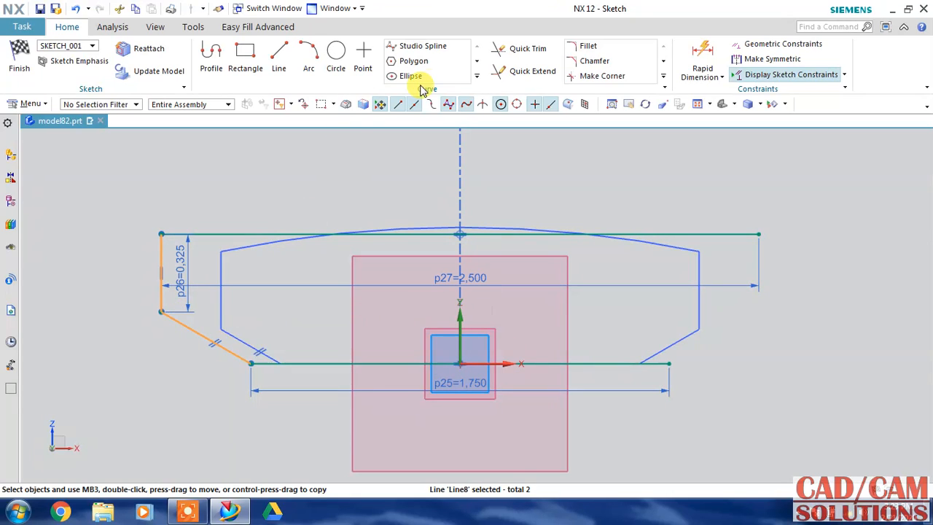
left_click(478, 77)
left_click(425, 92)
left_click(204, 214)
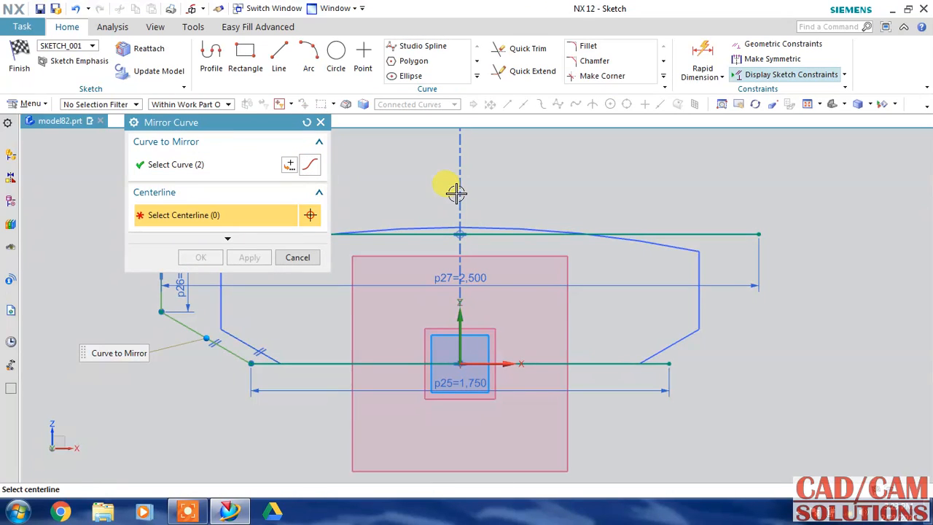
left_click(458, 322)
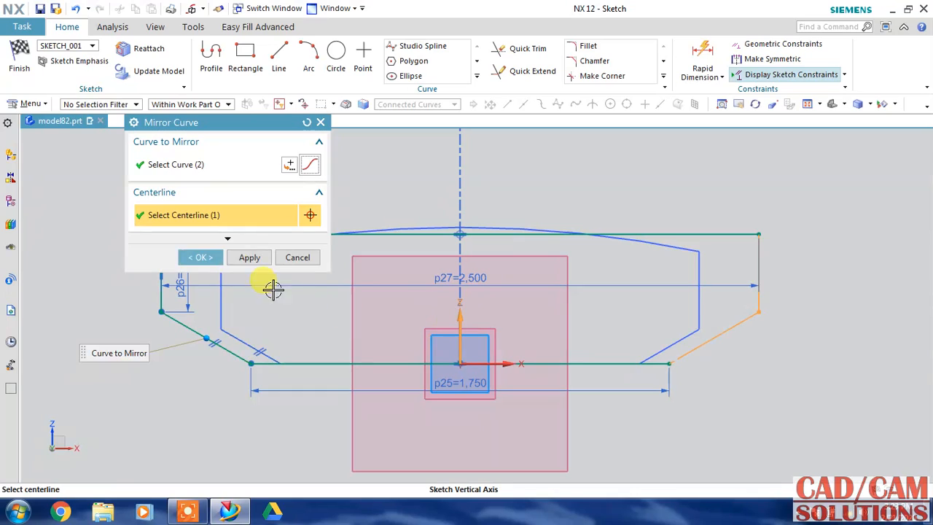
left_click(201, 258)
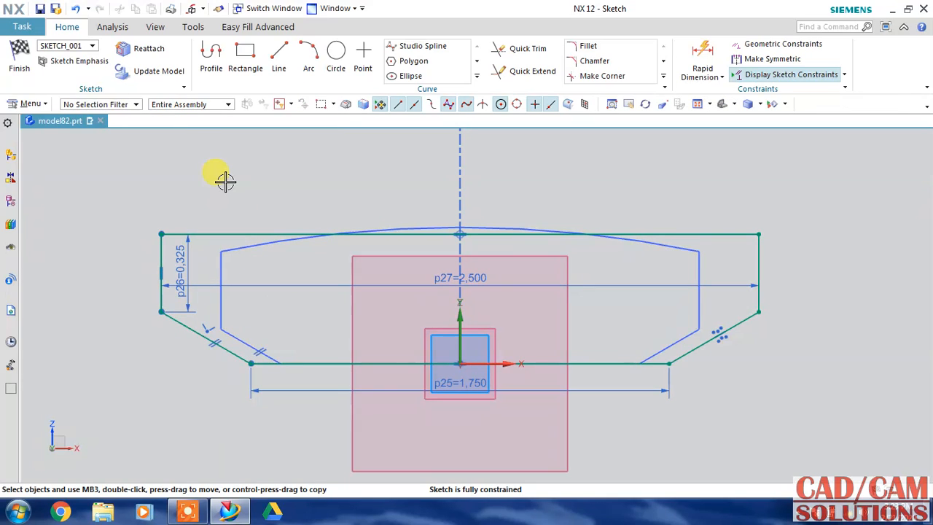
Step: Draw an upward-bulging arc of about 4.92 in radius between the upper line's endpoints and convert that line to reference
left_click(307, 62)
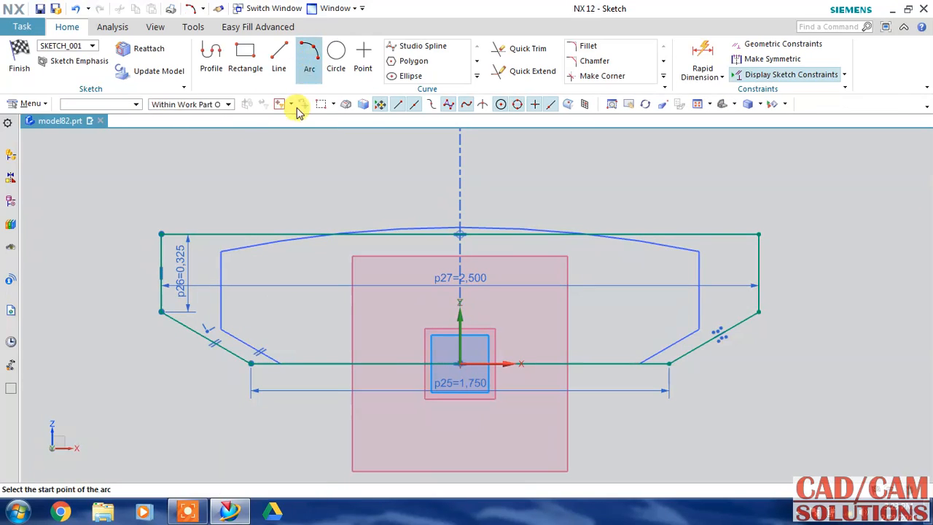
left_click(161, 234)
left_click(757, 233)
left_click(512, 195)
key("Escape")
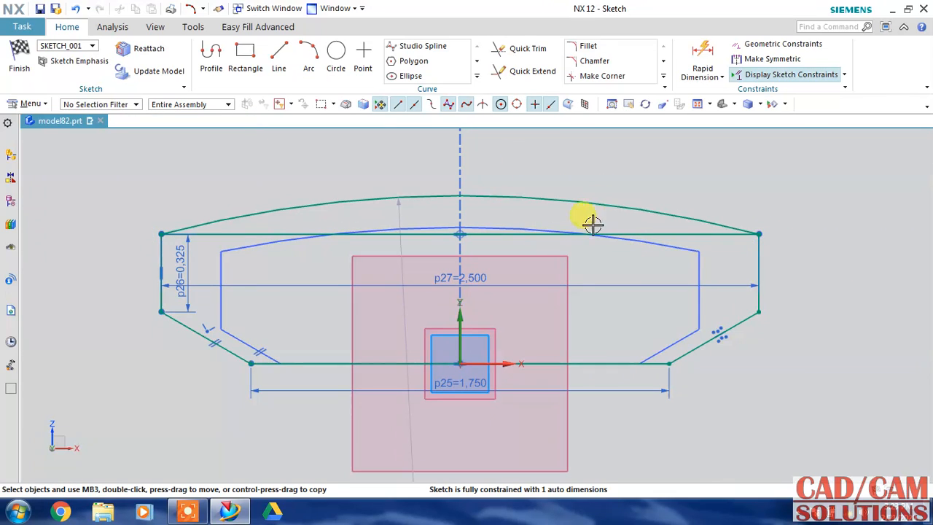
right_click(651, 232)
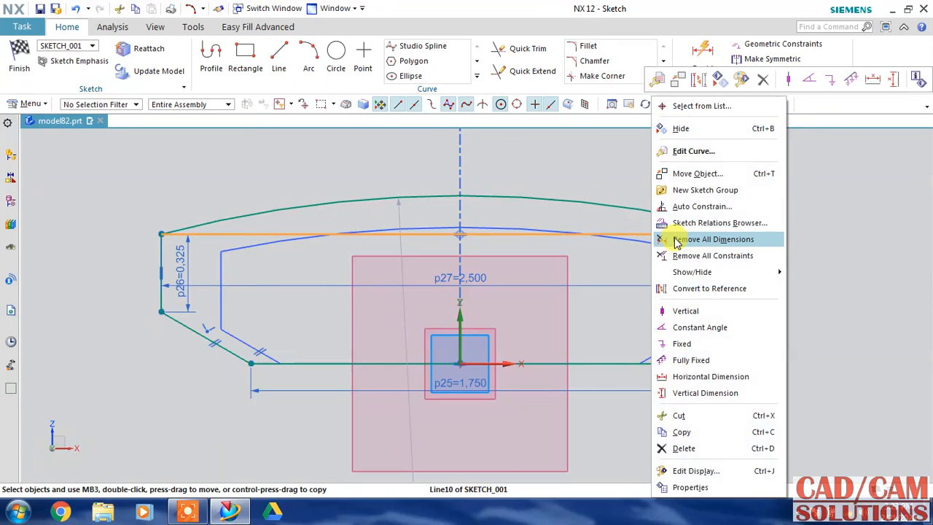
left_click(704, 289)
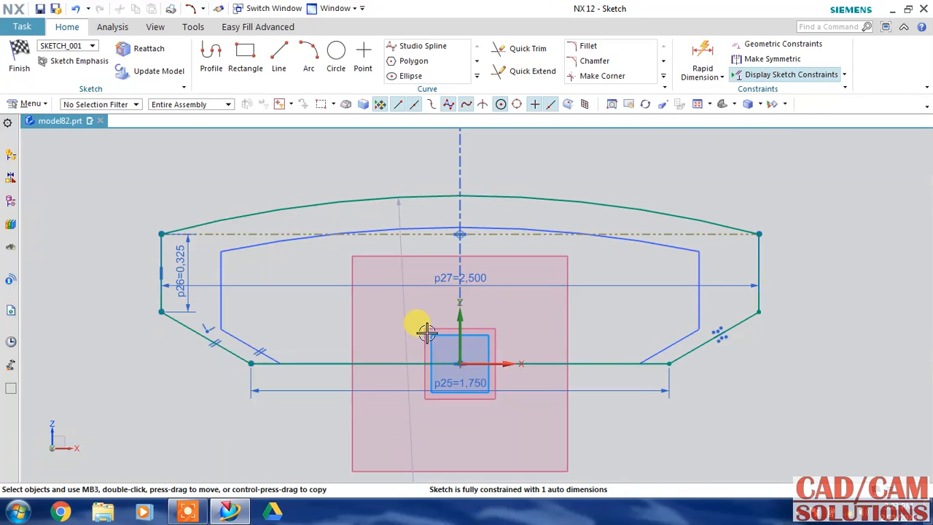
Step: Set the top arc's radius to 5 in and finish the sketch
left_click(405, 325)
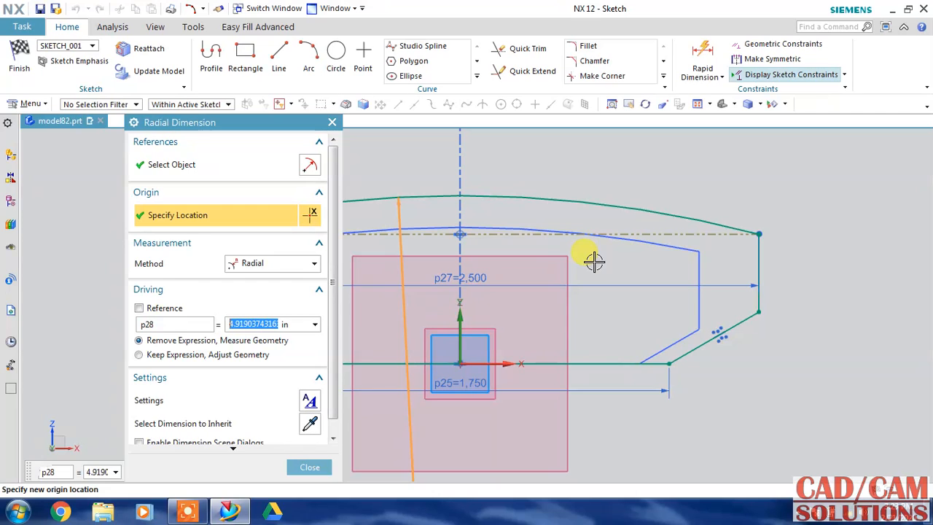
key("Return")
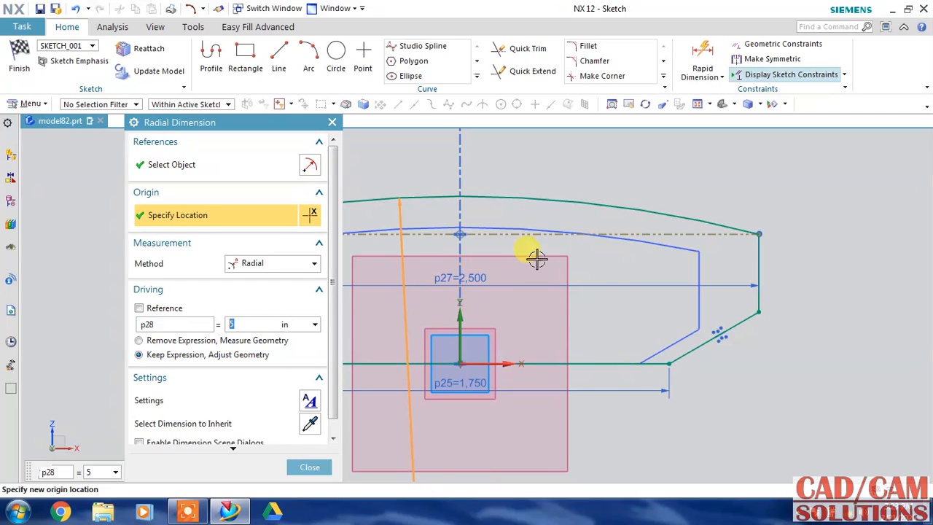
left_click(308, 466)
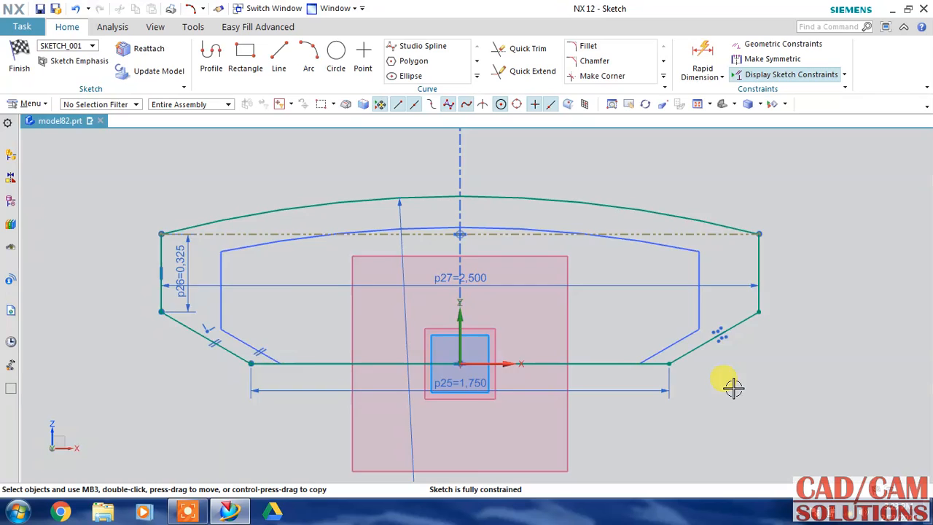
left_click(20, 62)
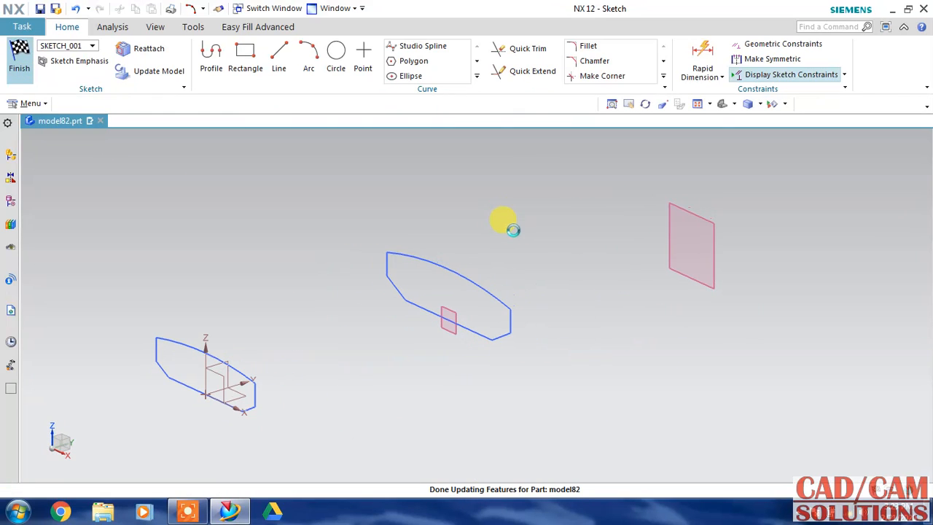
Step: Create a sketch on the second offset datum plane, with its horizontal reference along the X axis and the plane normal reversed
left_click(667, 274)
left_click(706, 254)
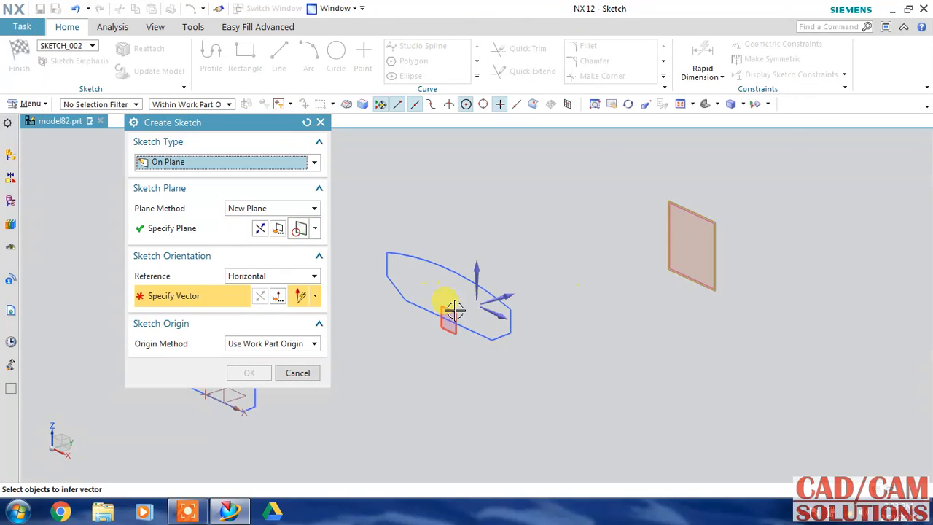
left_click(494, 310)
left_click(256, 230)
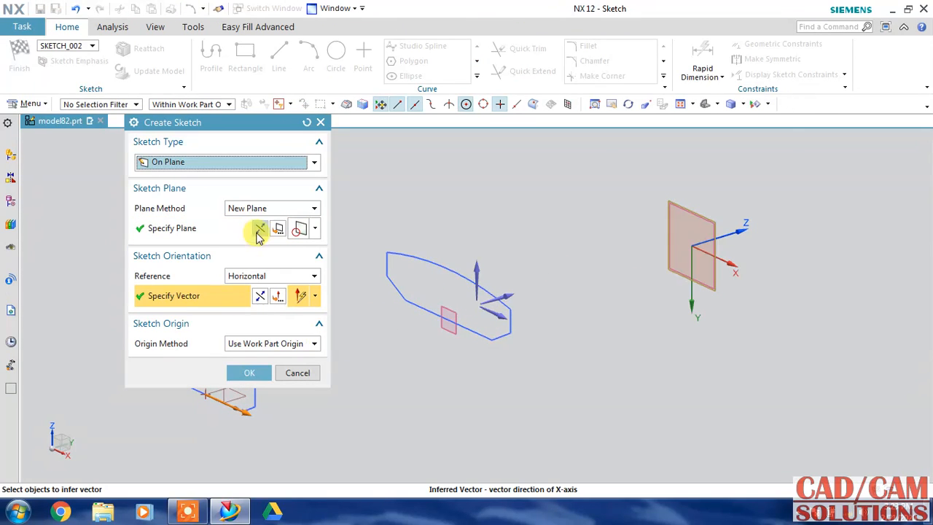
left_click(252, 372)
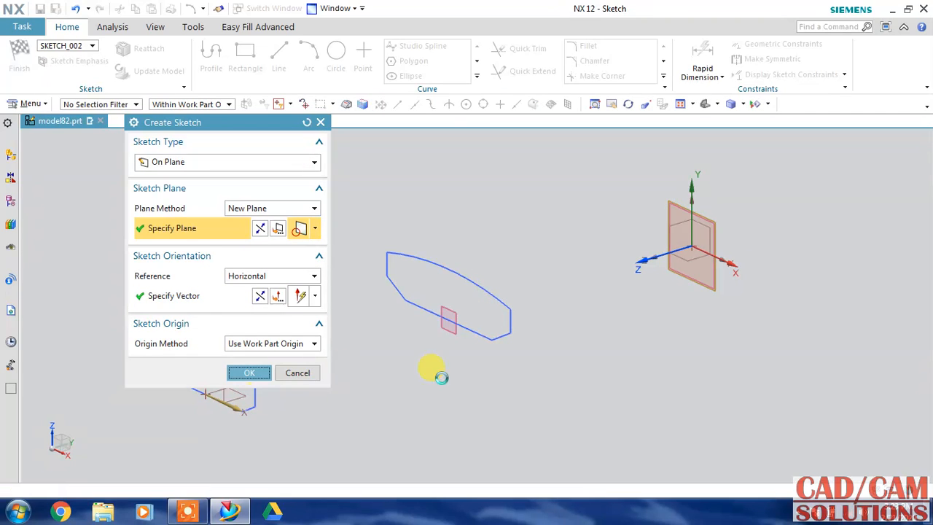
scroll(485, 291, "up", 3)
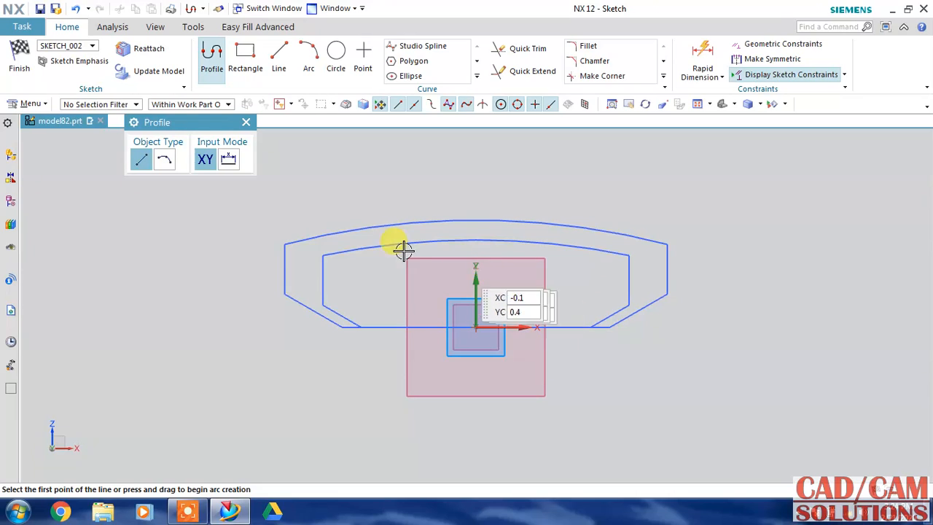
Step: Draw a horizontal line just below the sketch origin and set its length to 1.25 in
left_click(368, 342)
left_click(634, 333)
key("Escape")
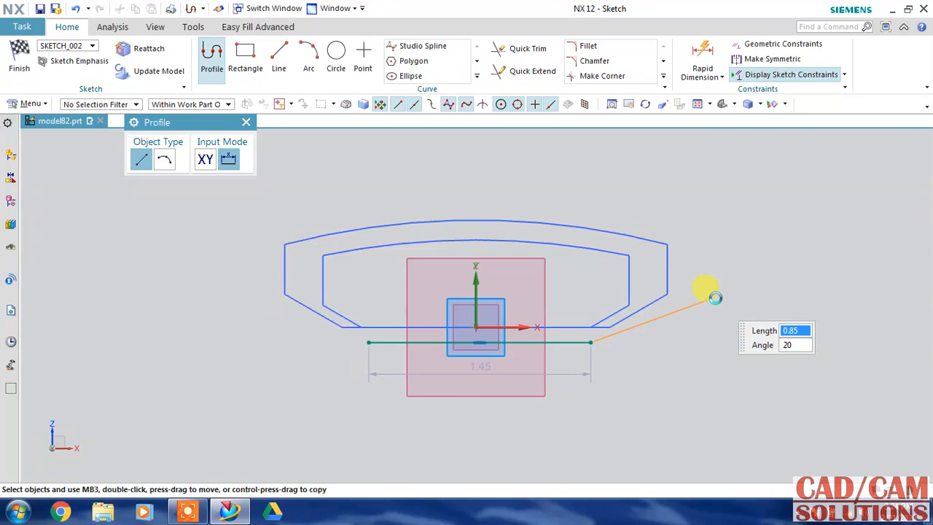
double_click(591, 345)
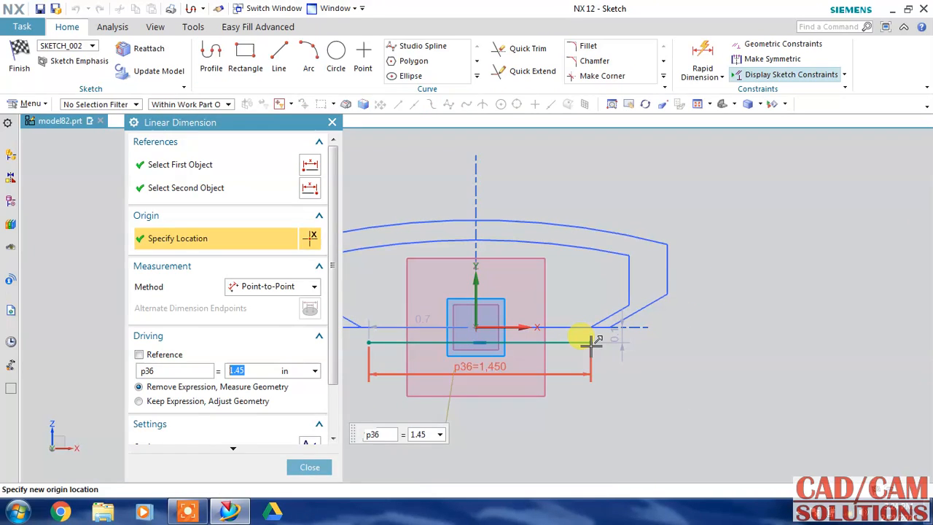
type("1")
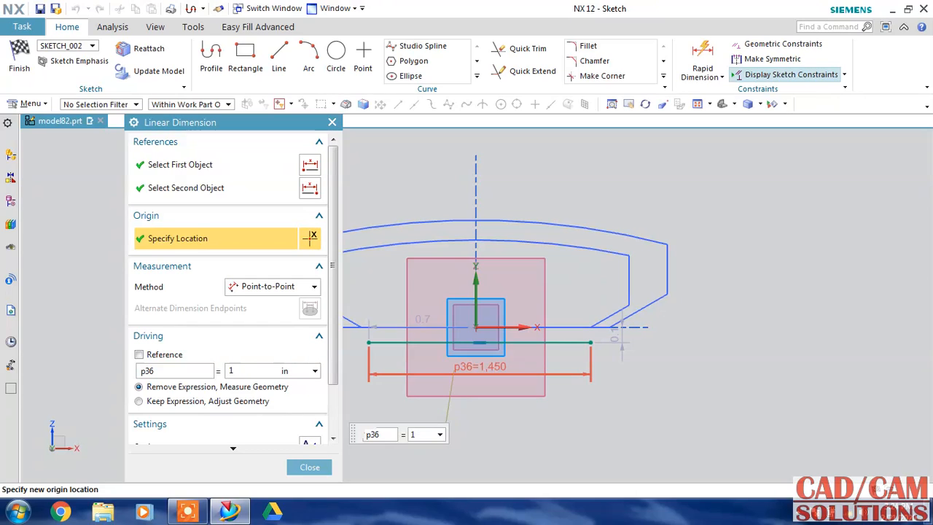
type(".25")
key("Return")
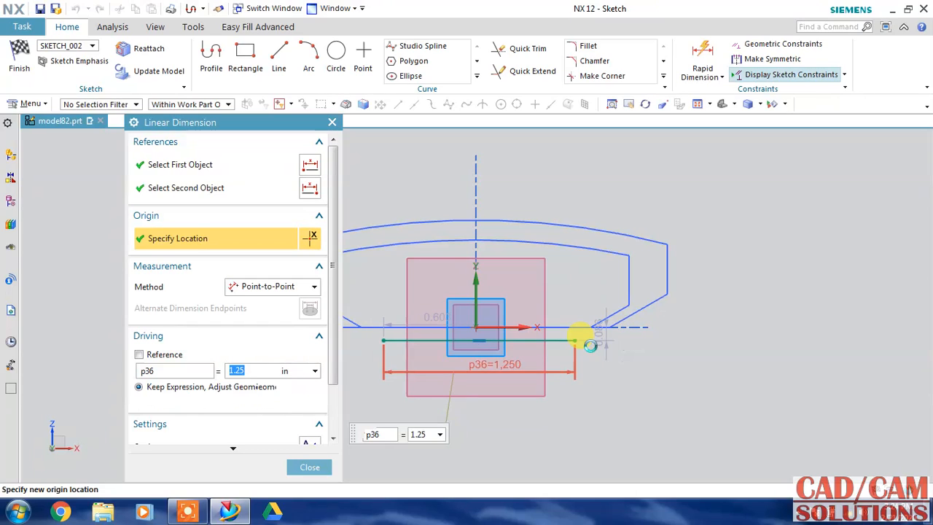
left_click(324, 468)
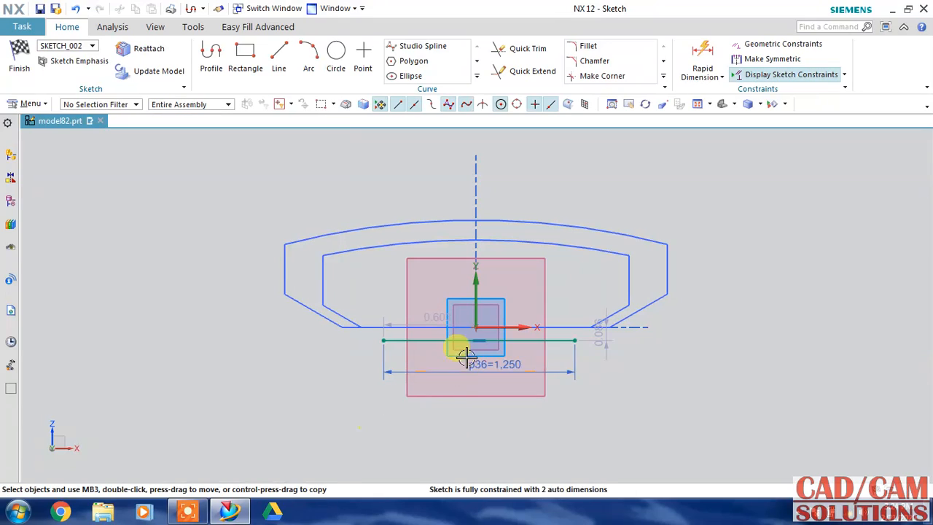
Step: Constrain the horizontal line's midpoint to coincide with the sketch origin
left_click(470, 330)
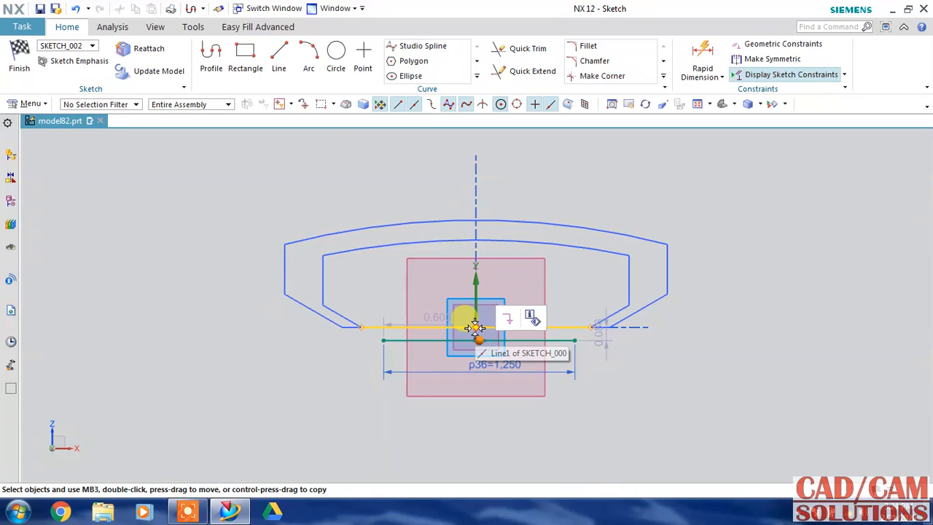
left_click(472, 328)
left_click(501, 306)
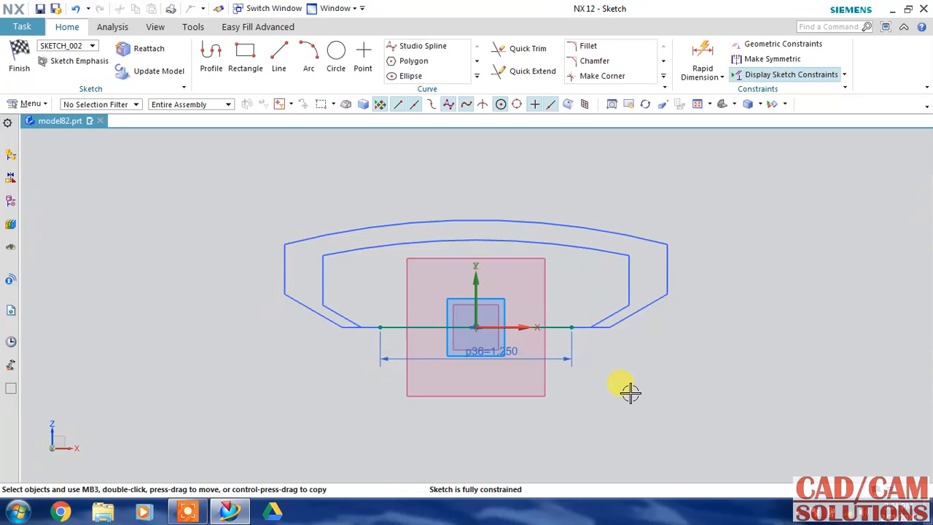
Step: From the base line's start point, draw a slanted line about 0.325 in, a vertical line about 0.25 in and a horizontal line about 1.75 in long
left_click(211, 56)
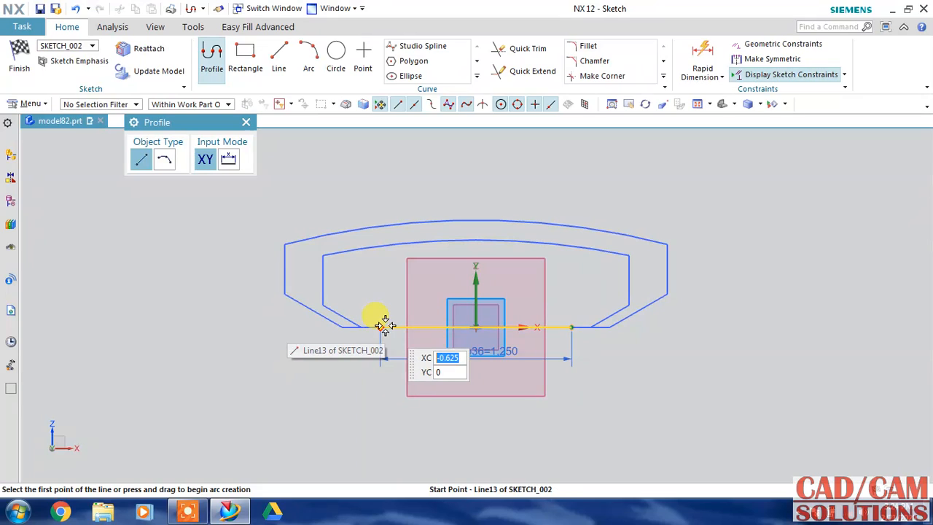
left_click(378, 326)
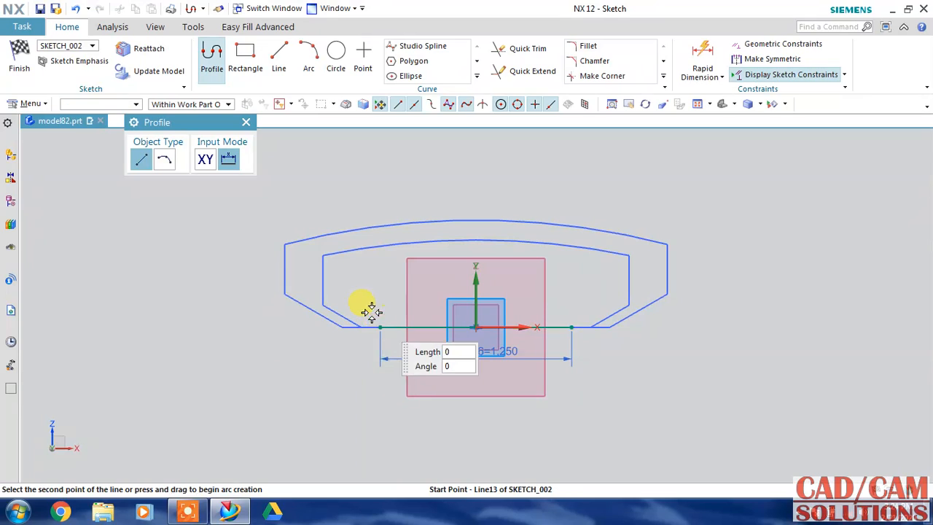
left_click(337, 300)
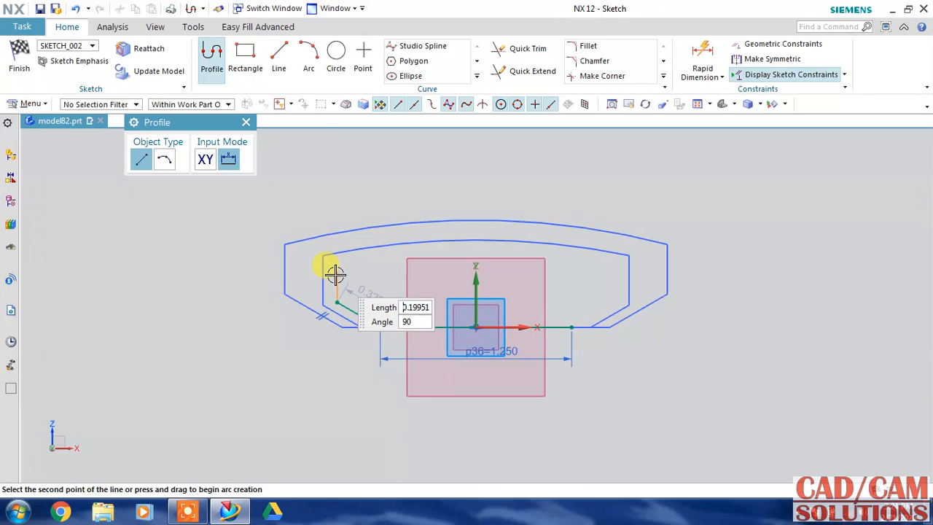
left_click(337, 265)
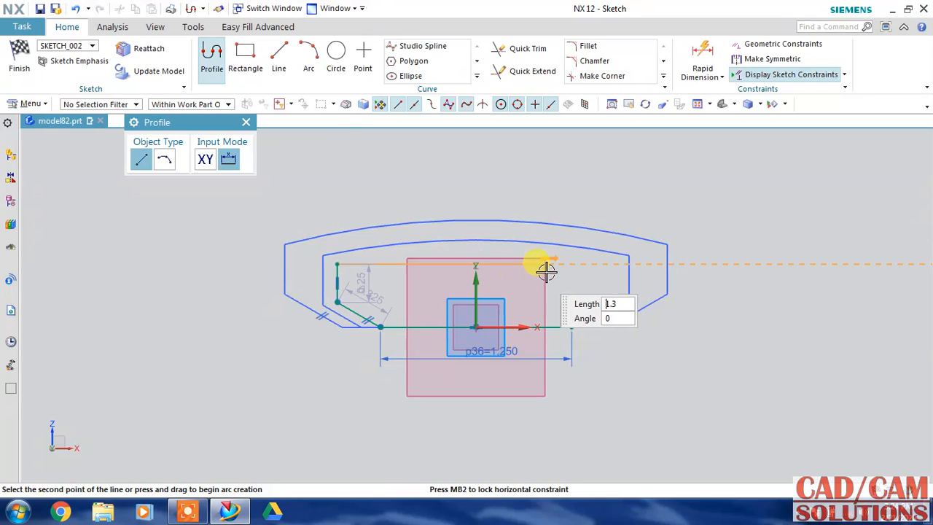
left_click(605, 265)
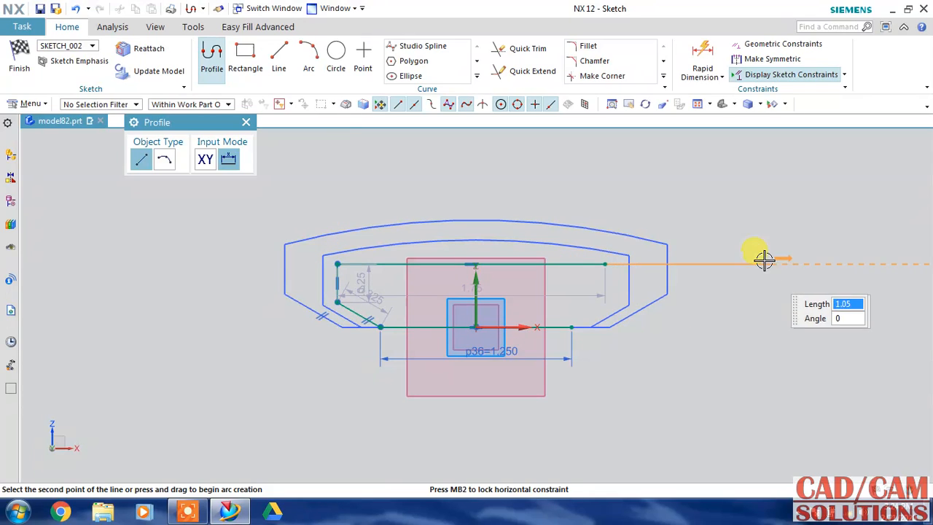
Step: Dimension the upper horizontal line's length to 1.55 in
left_click(702, 54)
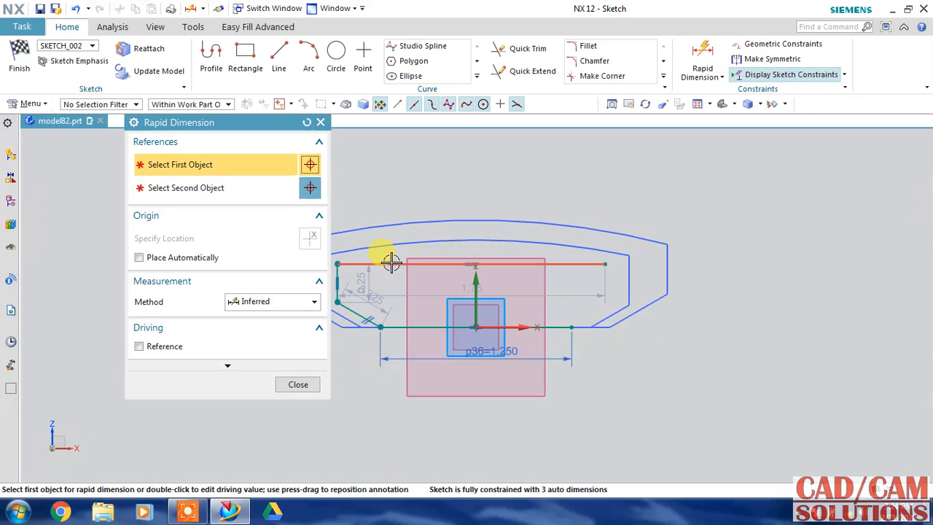
left_click(398, 263)
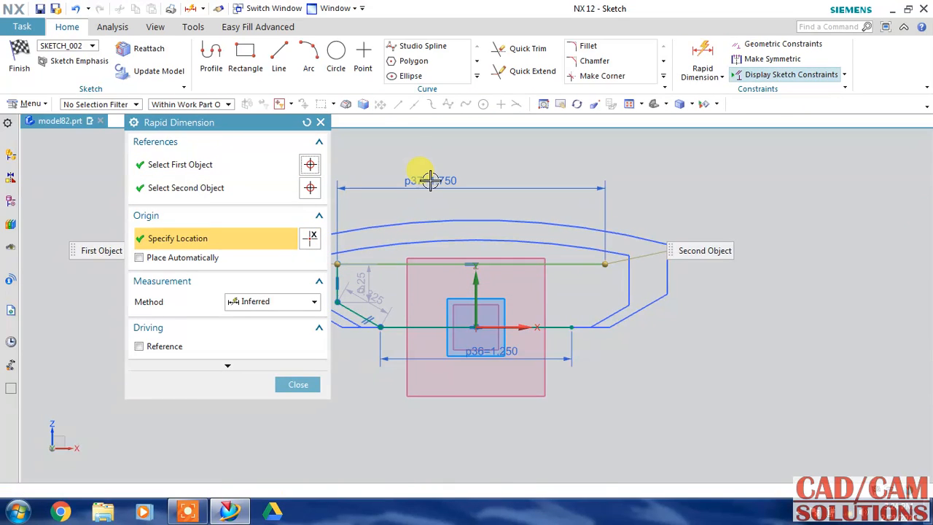
left_click(424, 180)
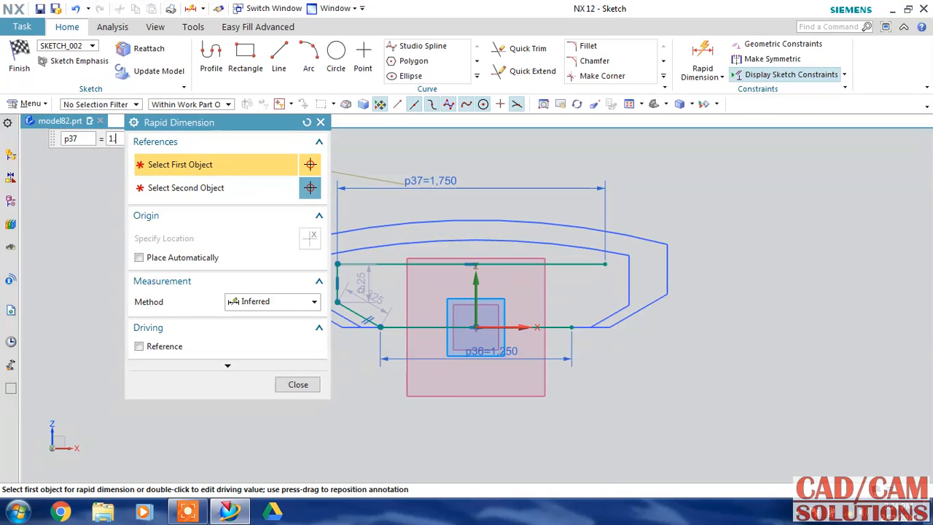
key("Return")
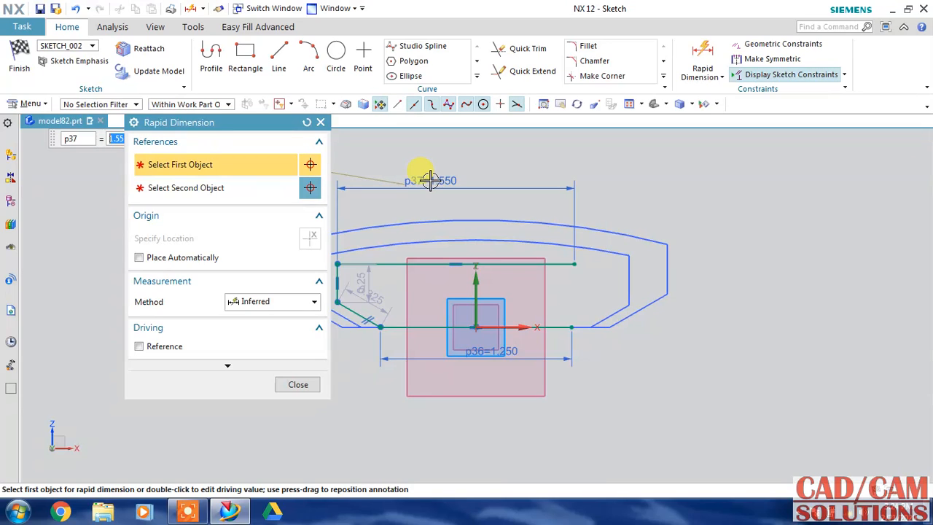
left_click(291, 384)
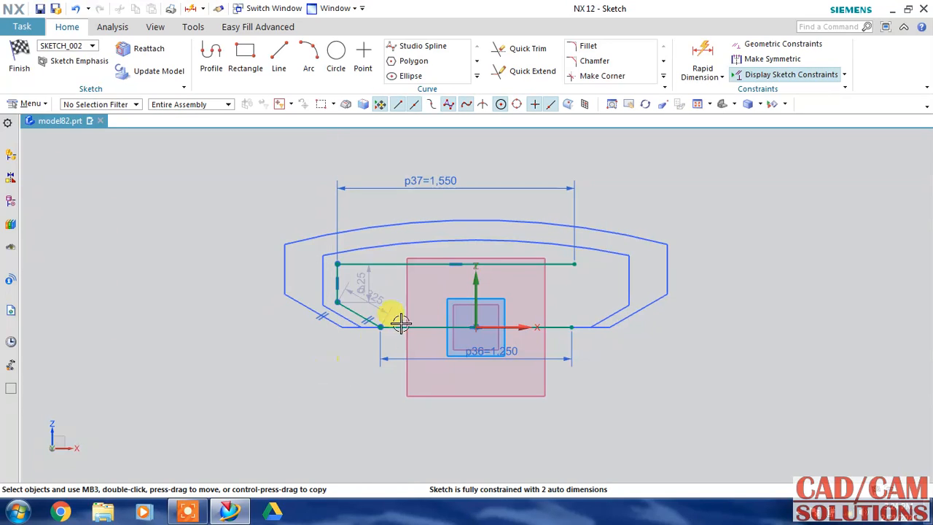
Step: Constrain the upper line's midpoint to lie on the sketch's vertical axis
left_click(457, 264)
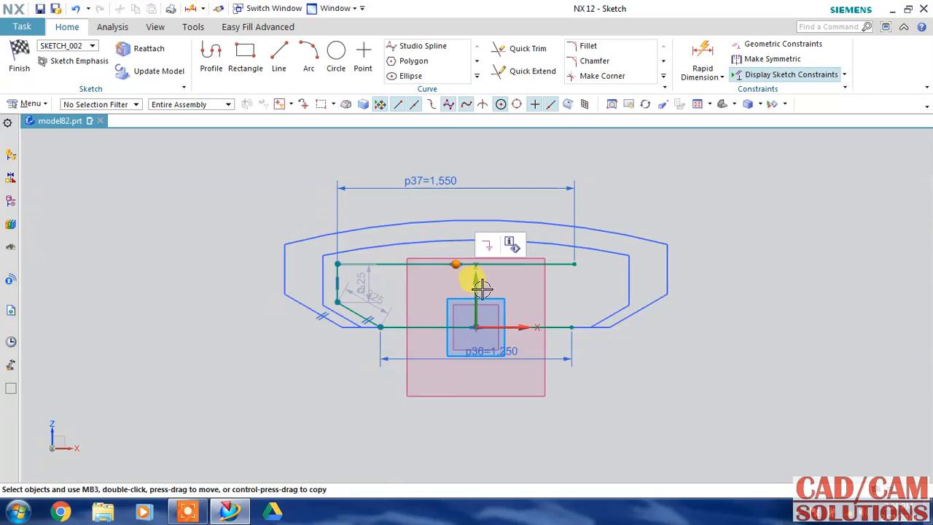
left_click(478, 292)
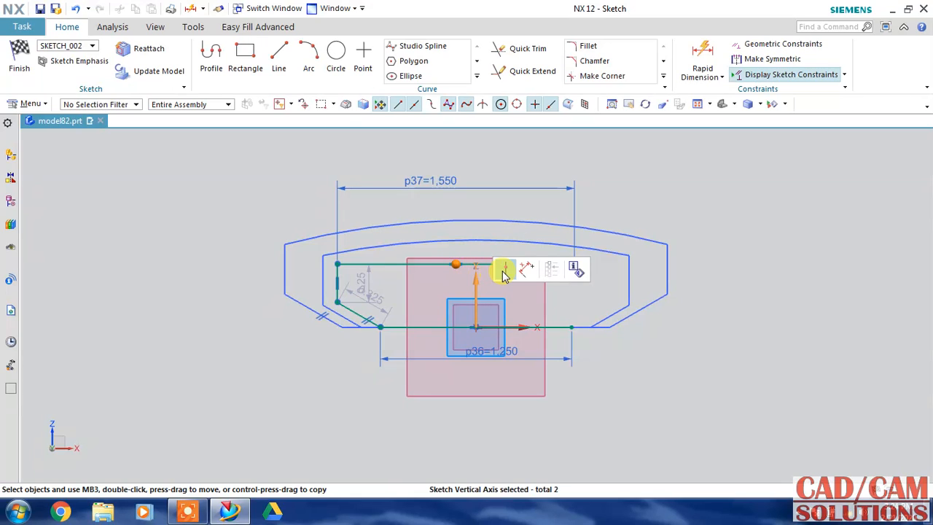
left_click(505, 270)
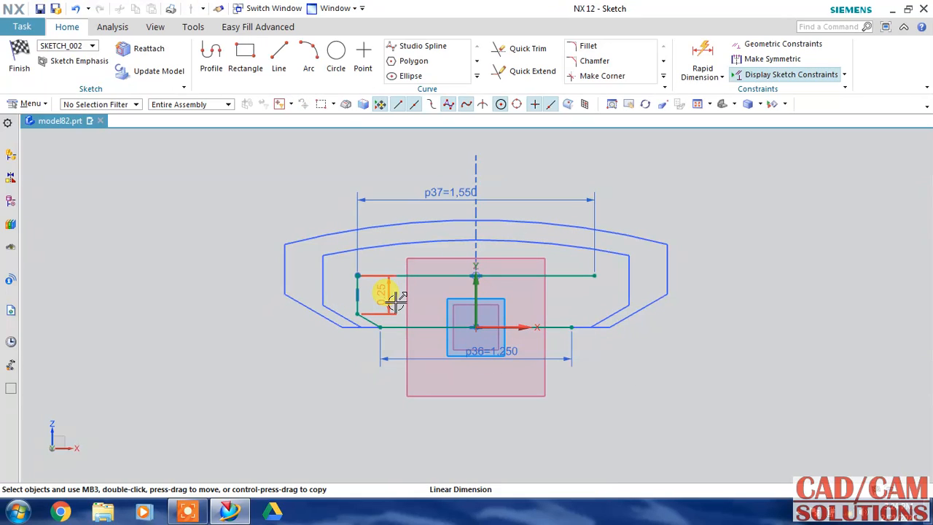
Step: Set the vertical side line's length to 0.325 in
double_click(401, 275)
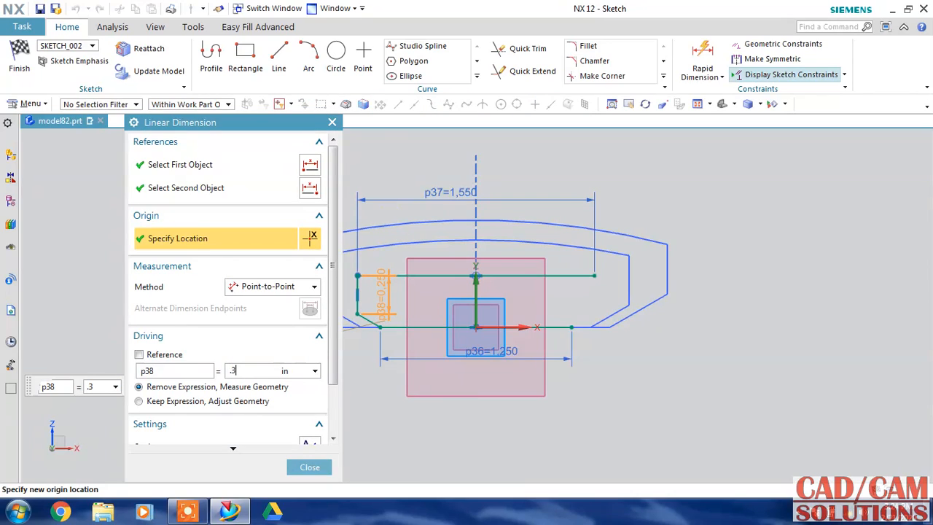
key("Return")
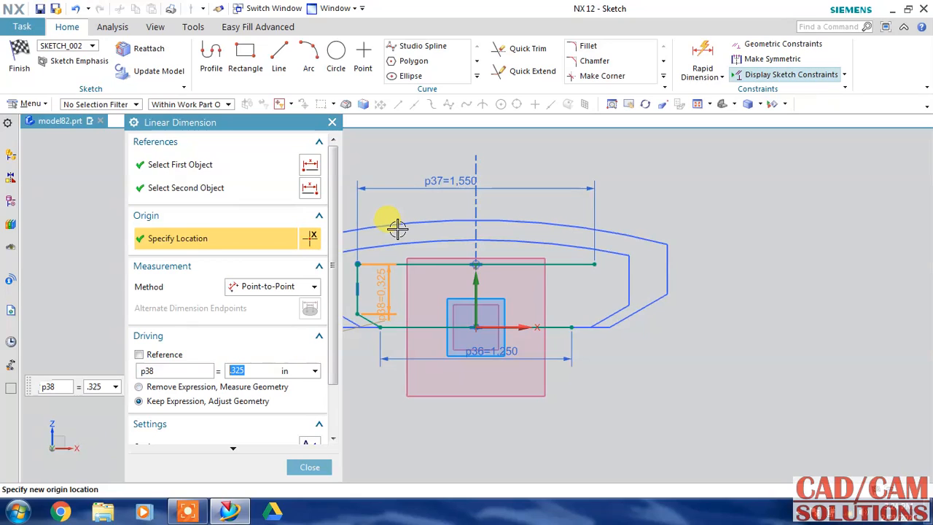
left_click(312, 467)
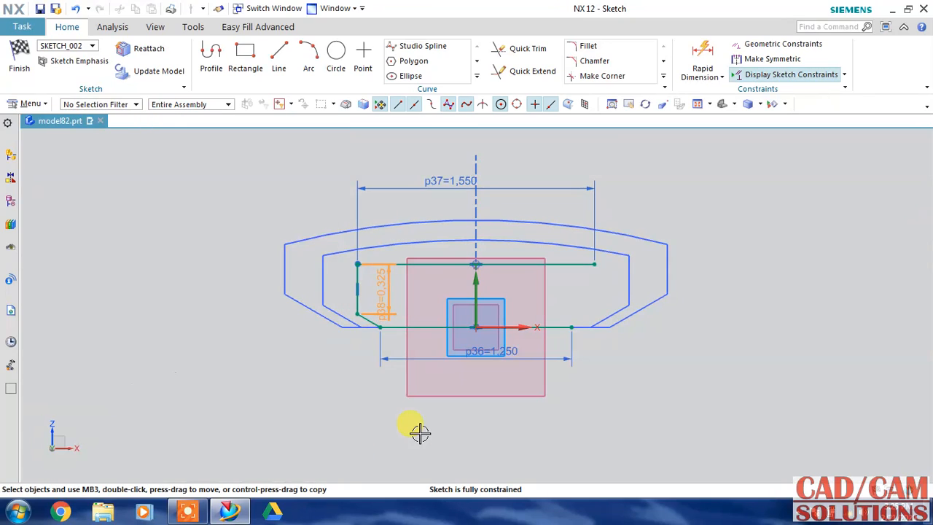
Step: Mirror the third profile's vertical side line and slanted line about the sketch's vertical axis
left_click(363, 293)
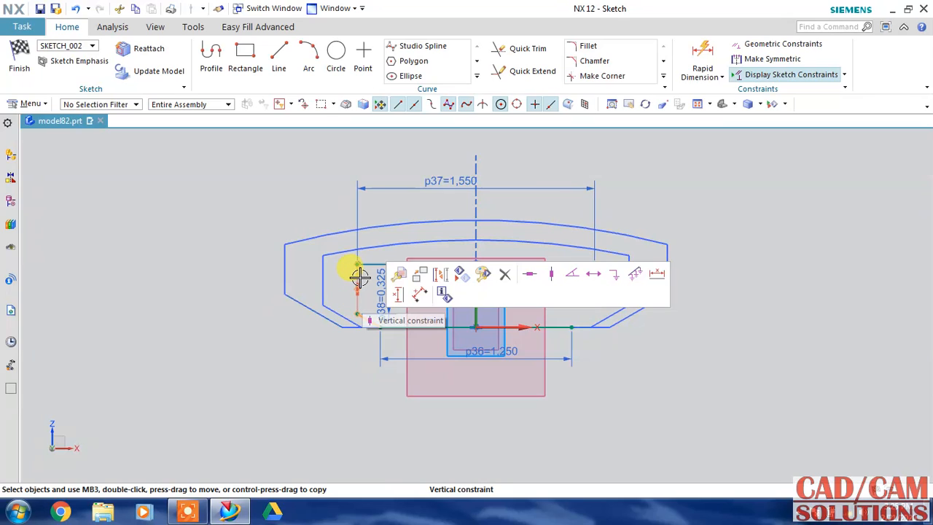
left_click(359, 276)
scroll(358, 271, "up", 2)
left_click(358, 270)
left_click(476, 75)
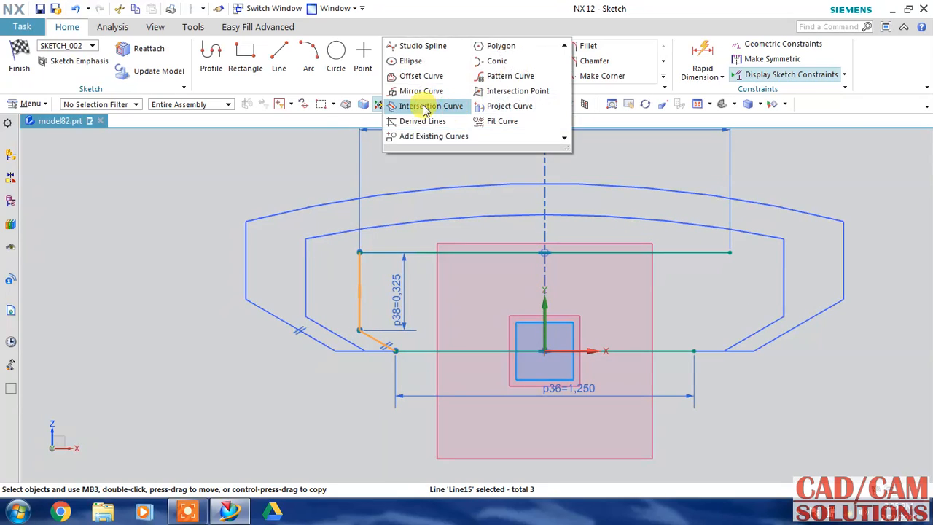
left_click(419, 91)
left_click(182, 215)
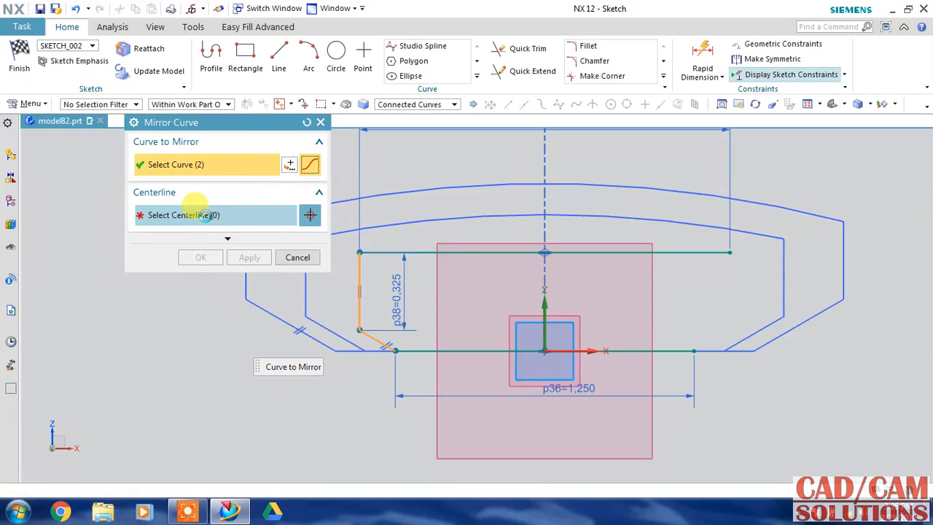
left_click(545, 313)
left_click(200, 258)
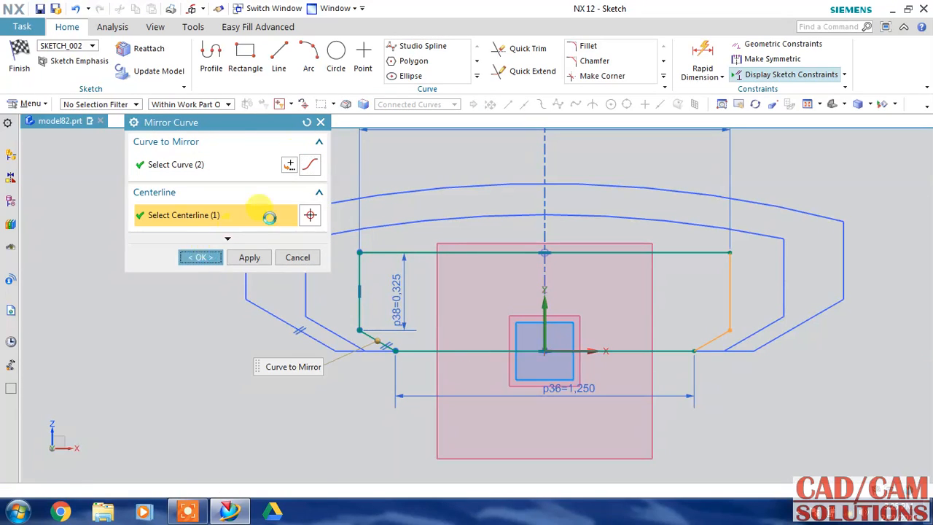
Step: Draw an upward-bulging arc of about 1.55 in radius between the upper line's endpoints
left_click(308, 58)
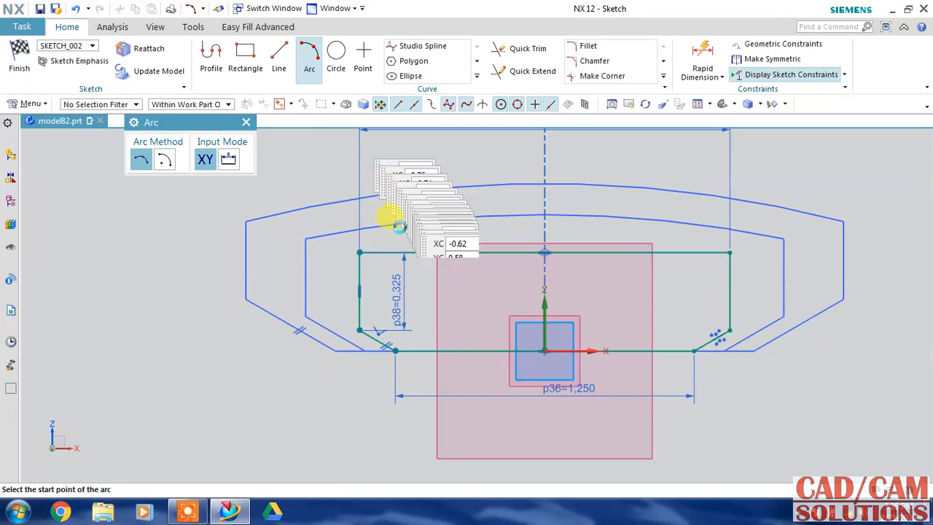
left_click(357, 253)
left_click(729, 253)
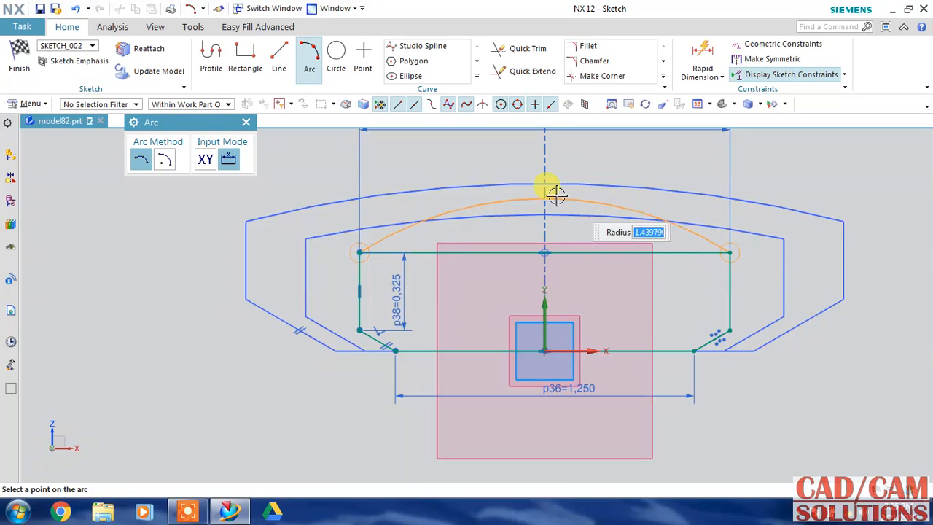
left_click(521, 207)
key("Escape")
Step: Set the top arc's radius to 5 in
double_click(490, 234)
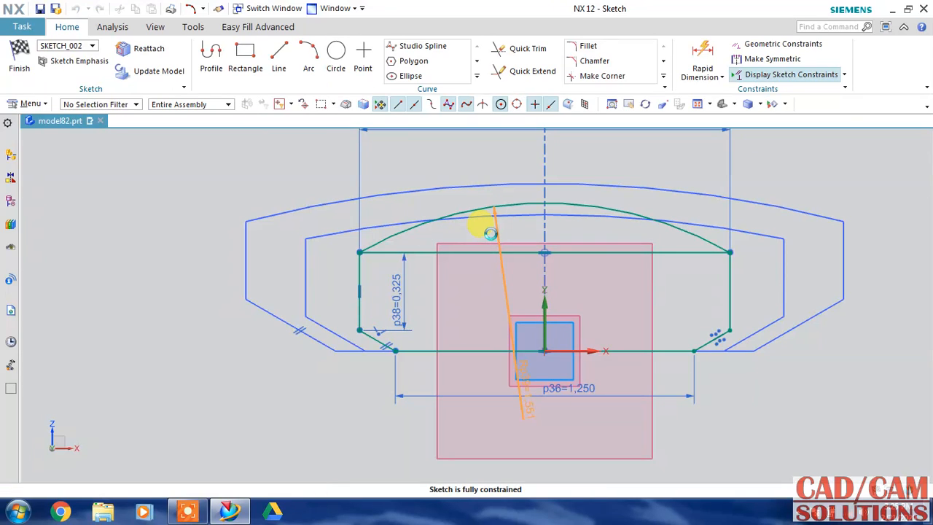
type("5")
key("Return")
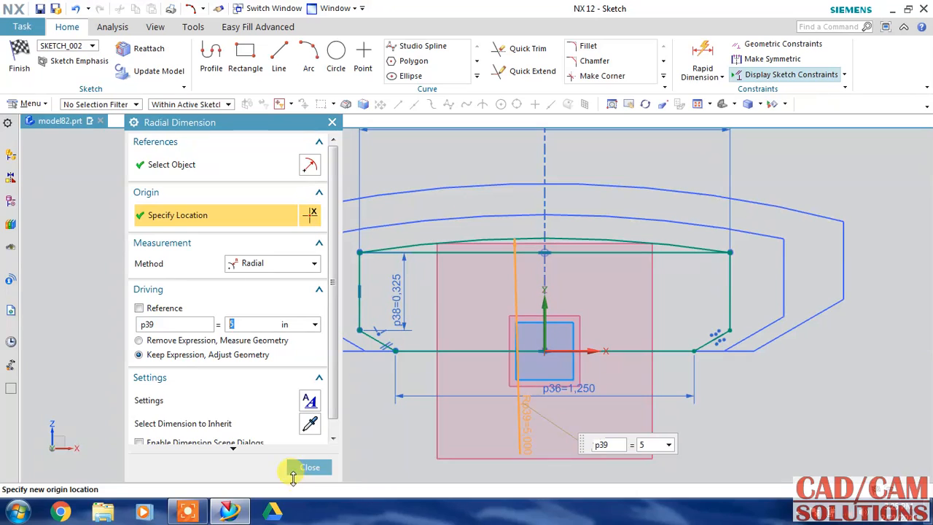
left_click(295, 470)
Step: Convert the upper horizontal line to reference and finish the sketch
right_click(465, 253)
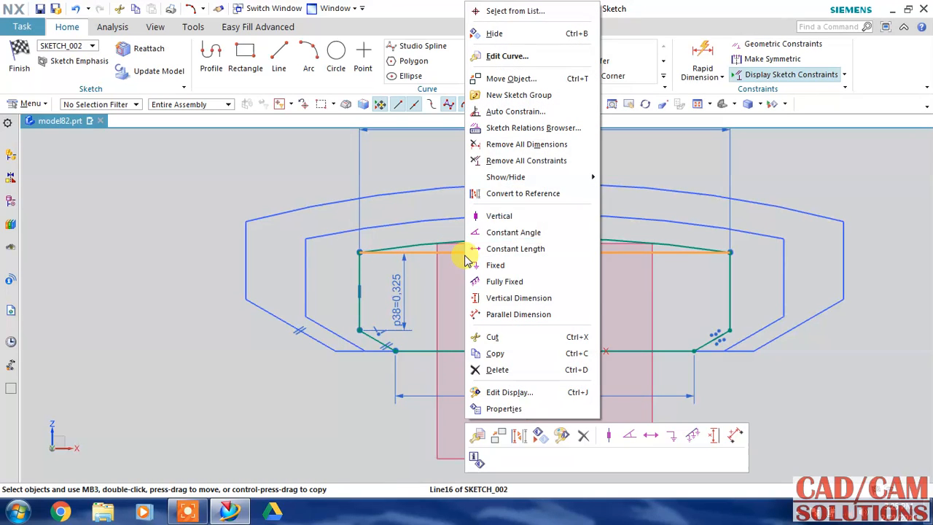
left_click(531, 193)
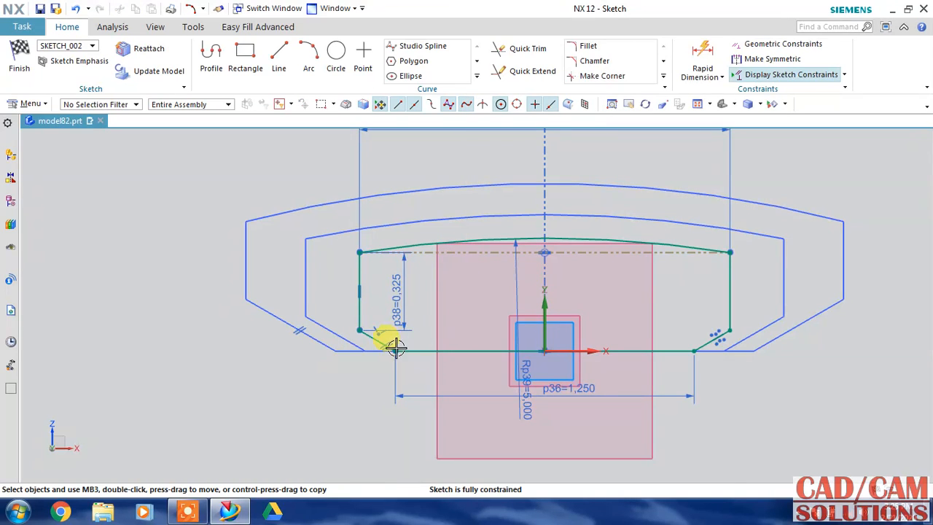
scroll(388, 350, "down", 1)
left_click(24, 73)
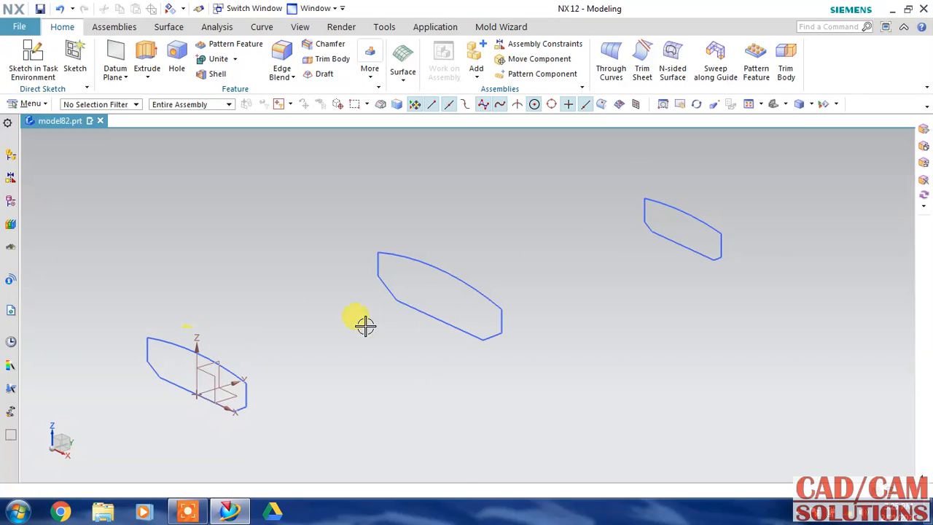
Step: Start a Through Curves surface and add the far, middle and near profiles as three separate sections
left_click(610, 63)
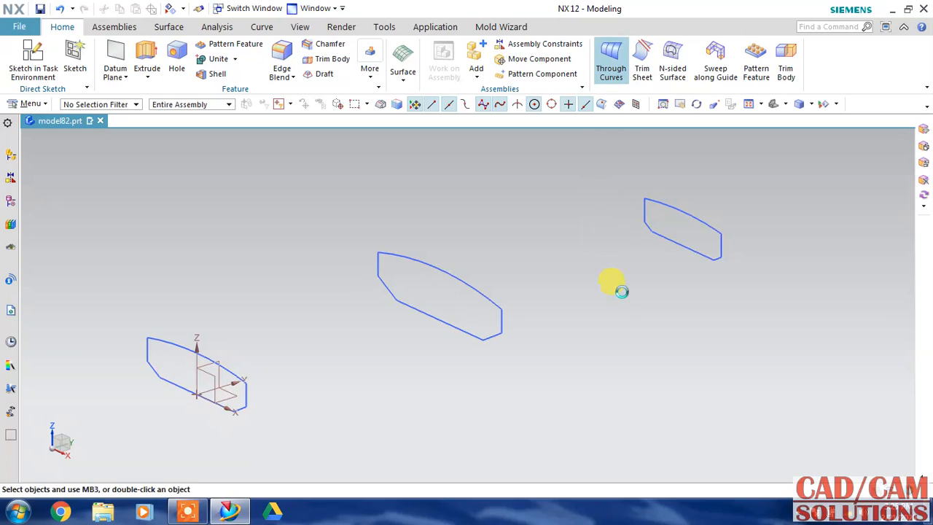
left_click(650, 211)
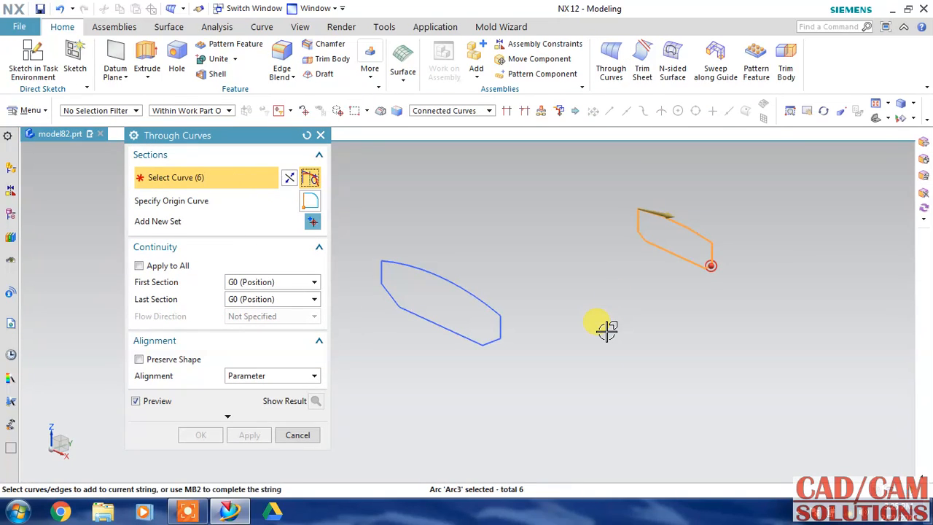
left_click(312, 224)
left_click_drag(247, 140, 737, 153)
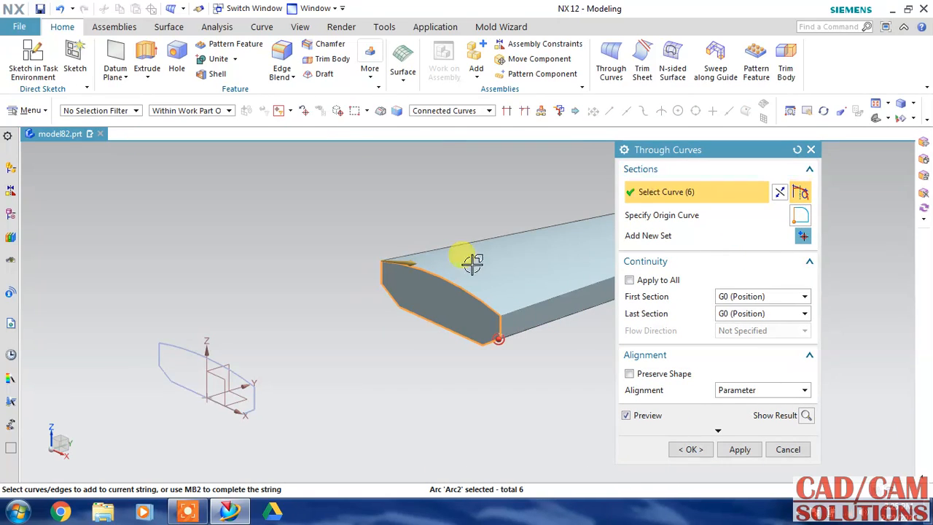
left_click(176, 342)
left_click(801, 237)
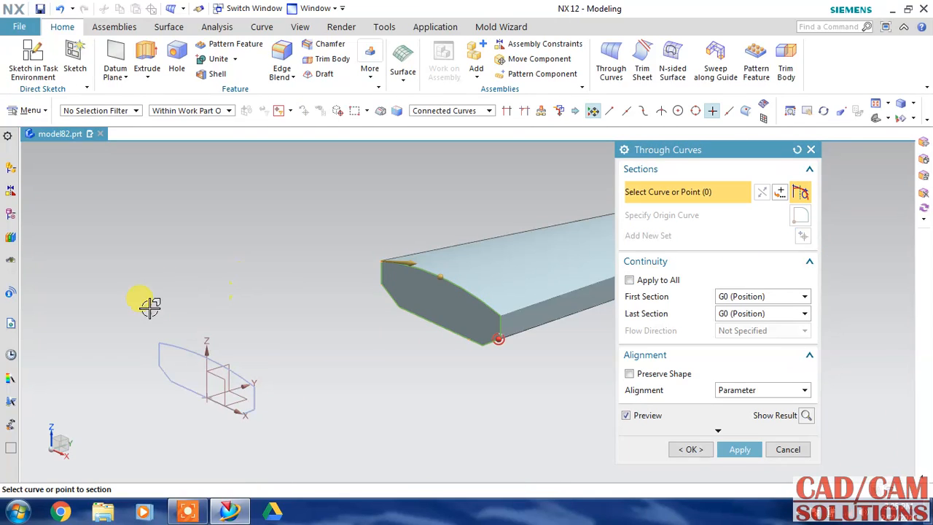
left_click(176, 343)
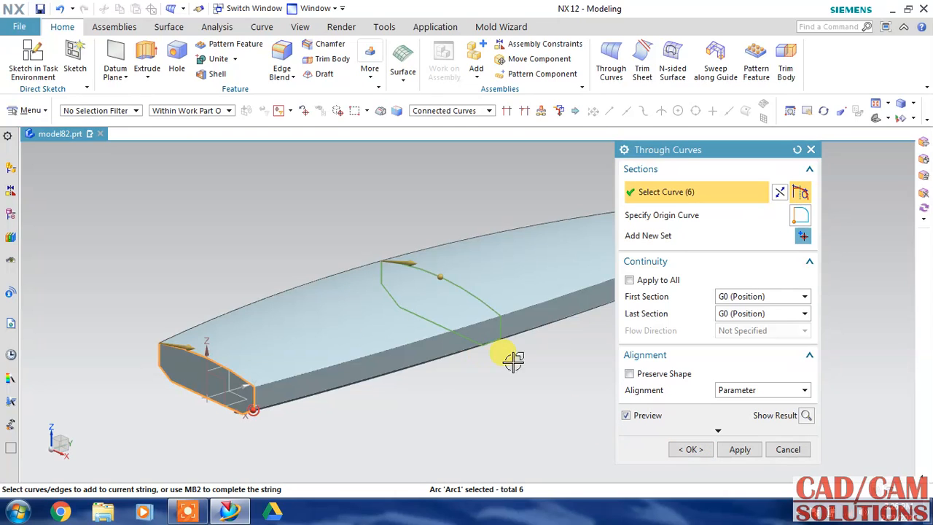
left_click_drag(641, 150, 453, 59)
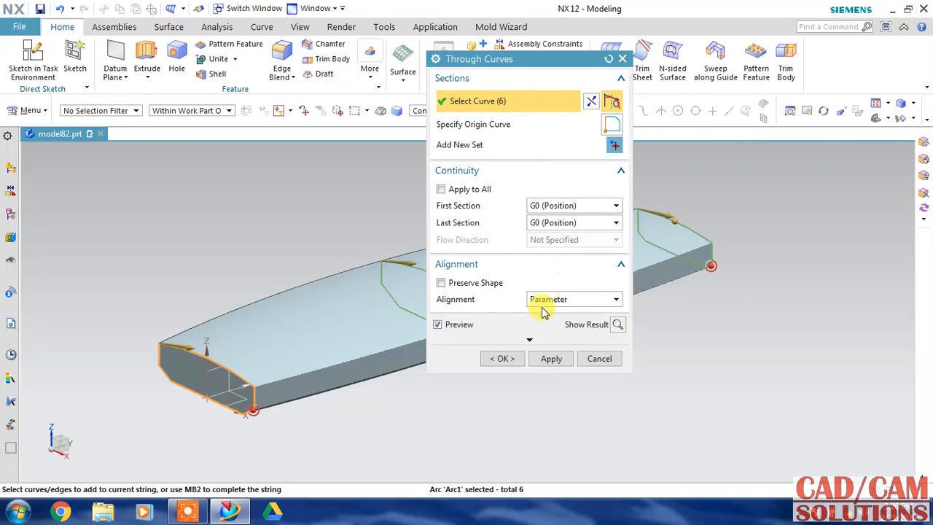
Step: Set the Through Curves body type to Sheet and create the surface
left_click(534, 338)
left_click(560, 358)
left_click(558, 312)
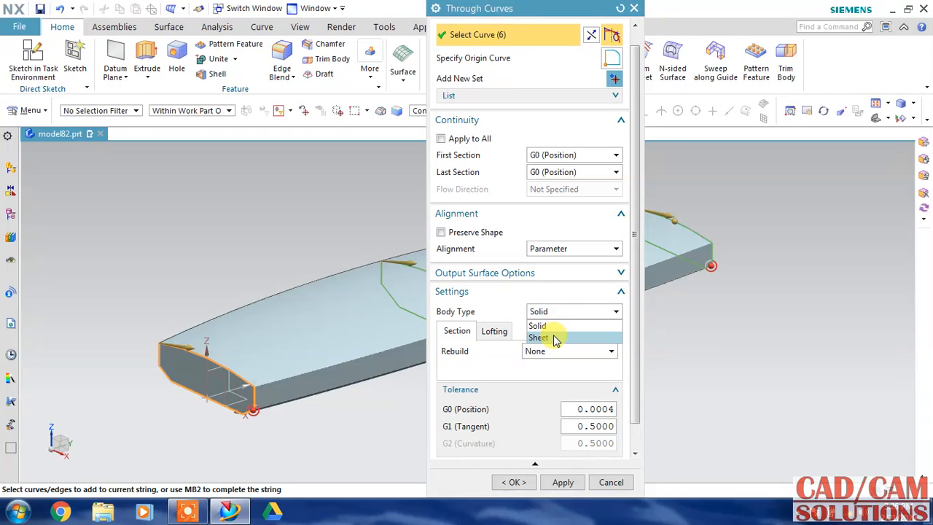
left_click(553, 338)
left_click(513, 483)
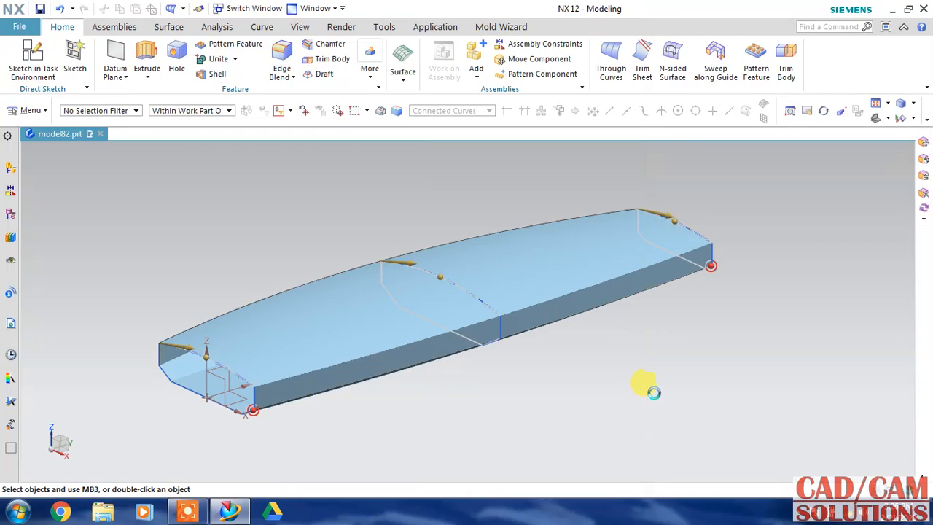
mouse_move(707, 374)
middle_mouse_down()
mouse_move(547, 317)
mouse_move(547, 335)
mouse_move(537, 266)
mouse_move(506, 271)
mouse_move(505, 318)
mouse_move(469, 350)
mouse_move(430, 315)
mouse_move(423, 291)
mouse_move(493, 308)
mouse_move(519, 299)
mouse_move(495, 294)
mouse_move(492, 319)
mouse_move(454, 323)
mouse_move(474, 329)
middle_mouse_up()
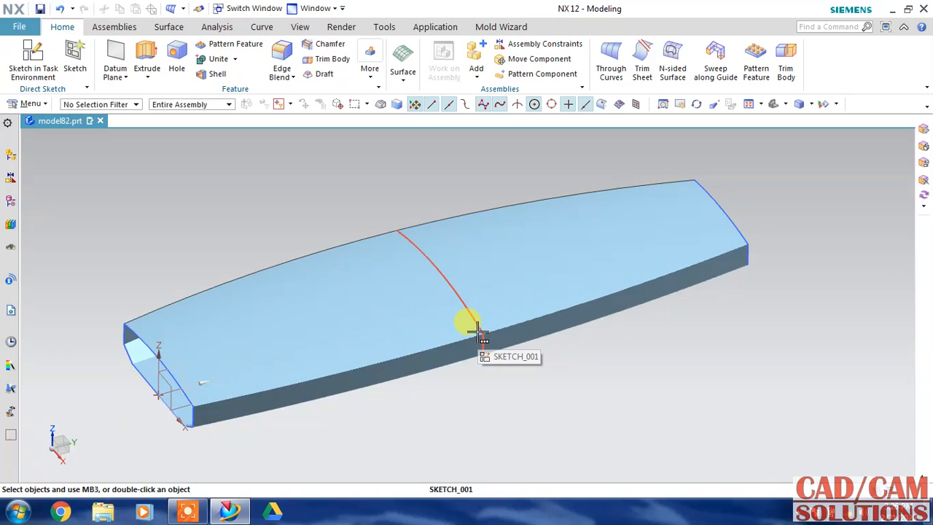
left_click(501, 492)
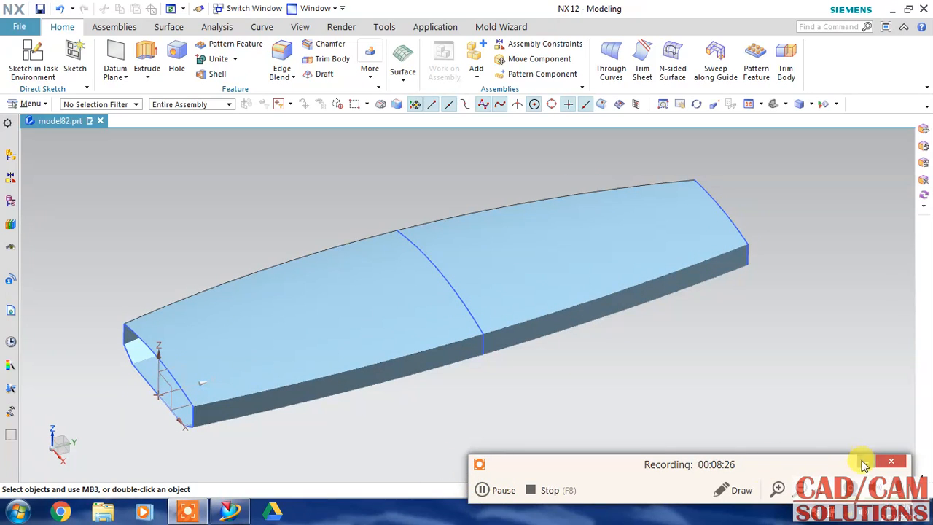
Step: Create a new sketch on the XY plane with the Y axis as the horizontal reference
left_click(33, 57)
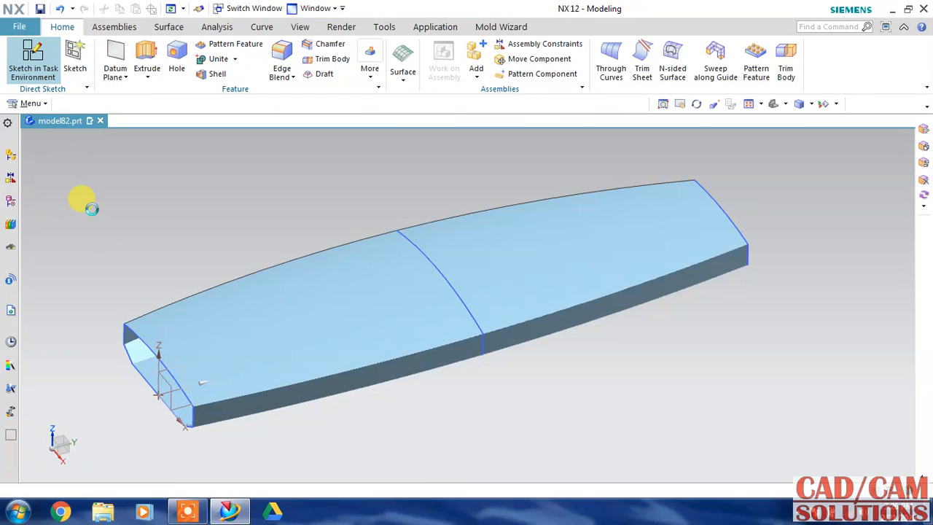
left_click(189, 402)
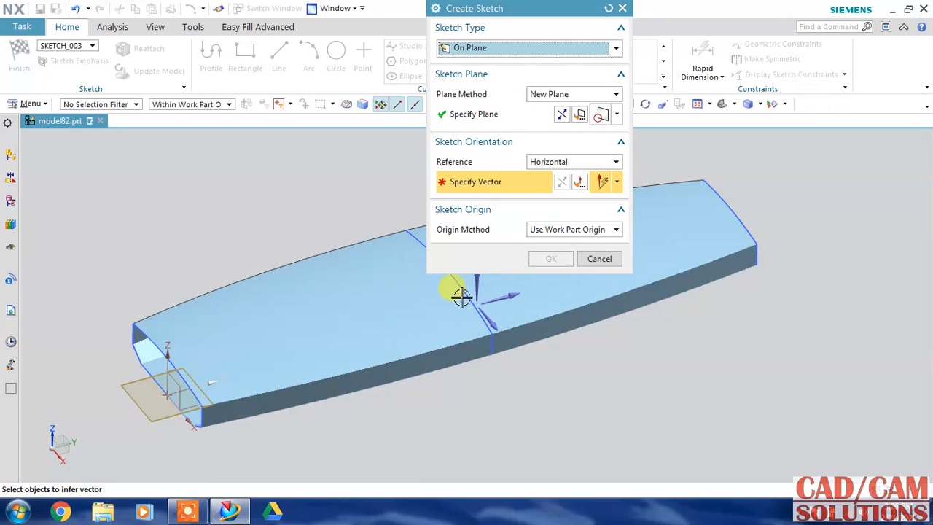
left_click(509, 293)
left_click(540, 259)
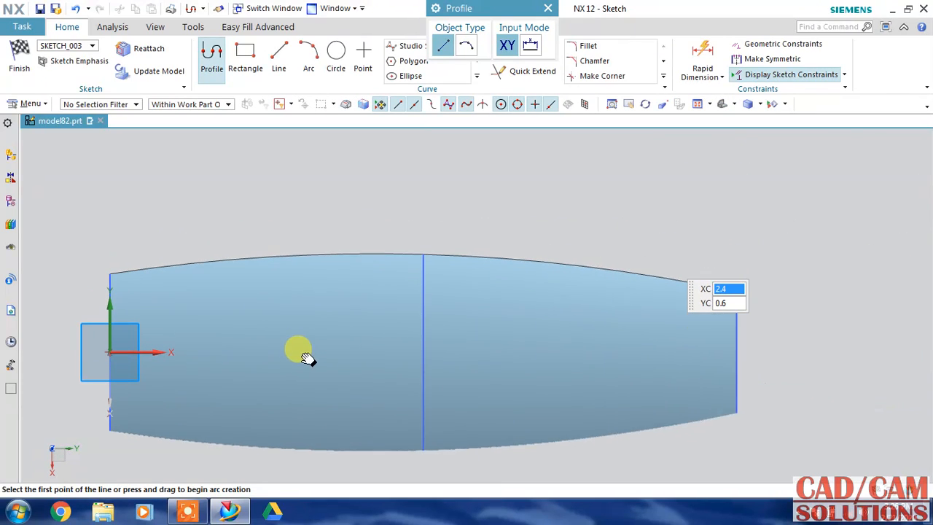
Step: Draw a circle about 4.18 in in diameter overlapping the body's long edge, centred about 3.93 in along and 2.6 in above the origin
left_click(337, 58)
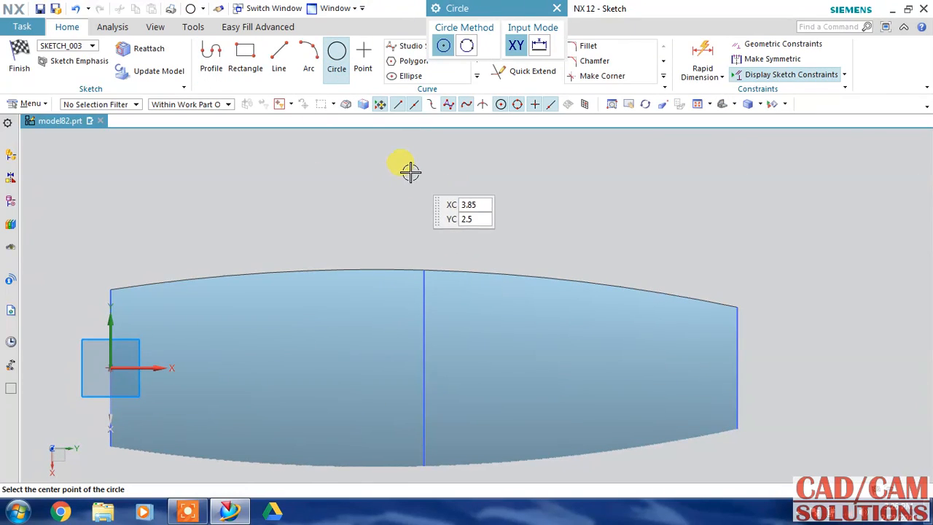
left_click(420, 164)
left_click(544, 265)
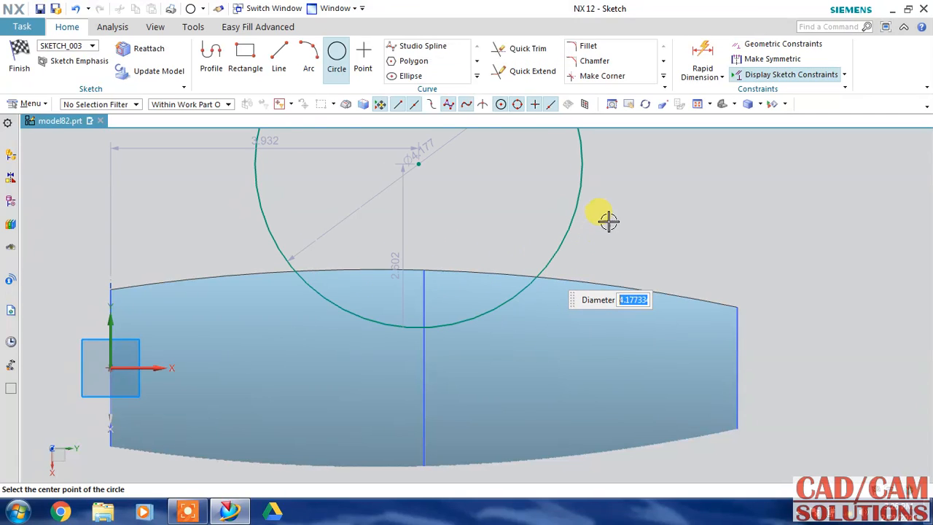
key("Escape")
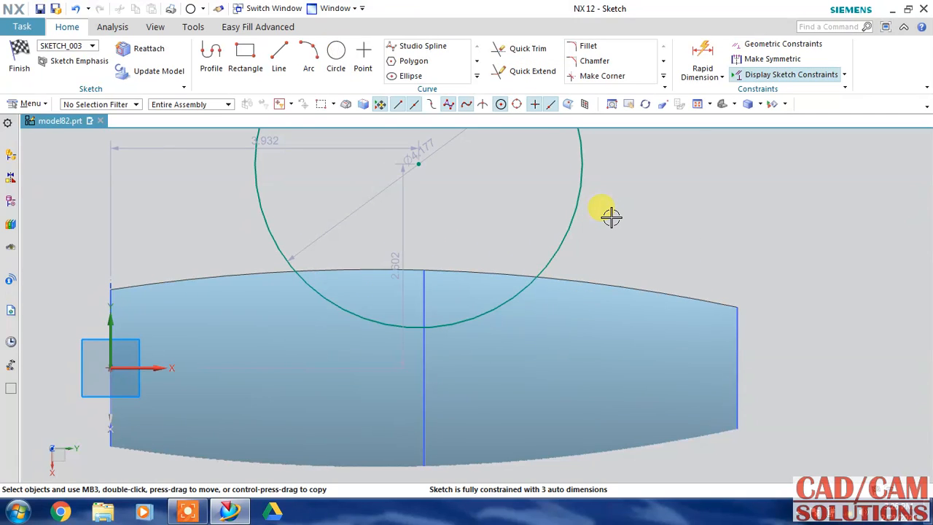
Step: Set the circle's diameter to 8 in
double_click(374, 192)
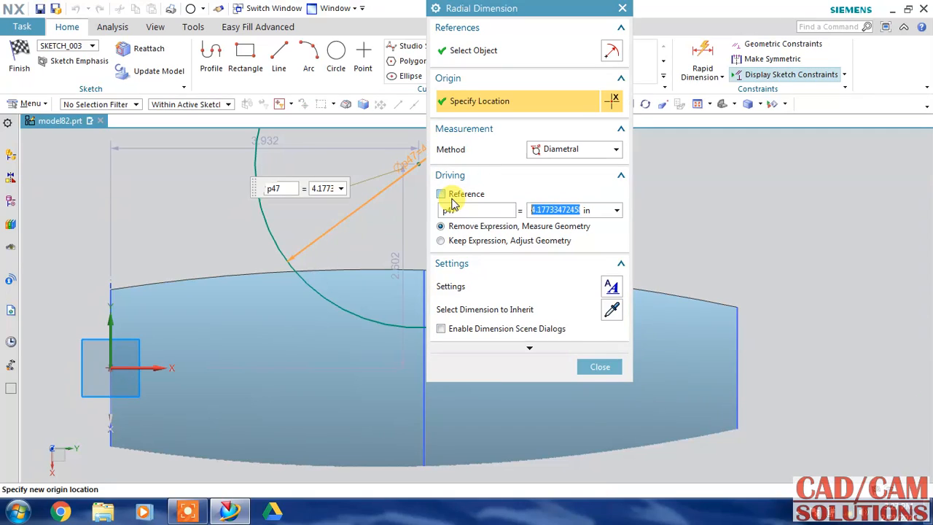
type("8")
key("Return")
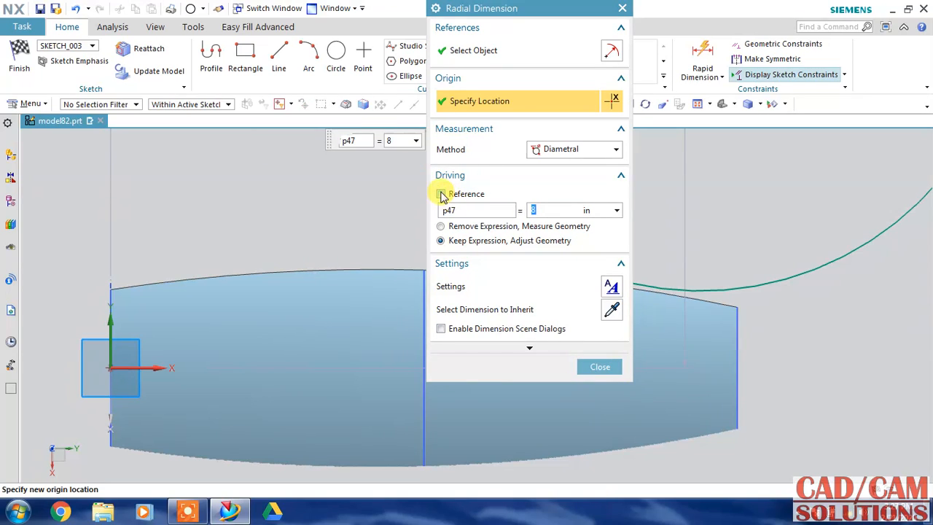
middle_click(470, 211)
Step: Set the distance from the circle's centre to the sketch's horizontal axis to 4.75 in
scroll(458, 216, "down", 5)
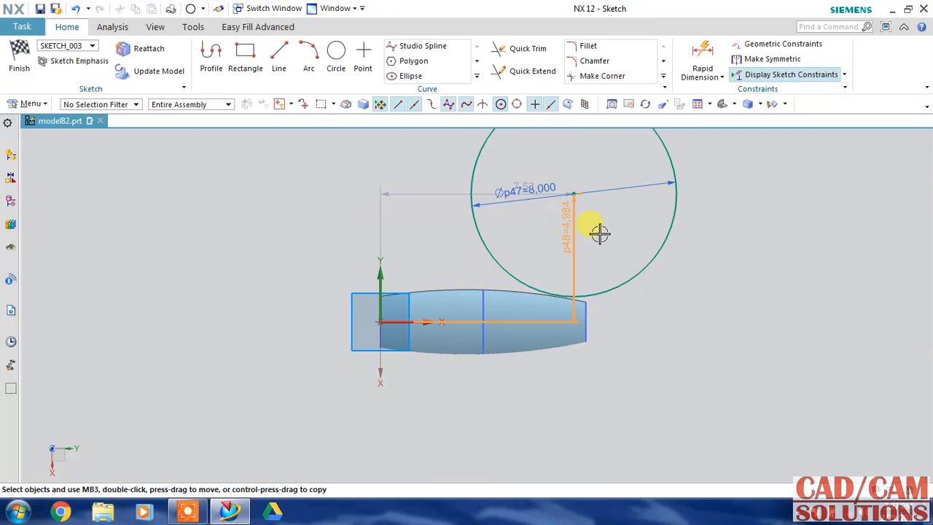
double_click(582, 230)
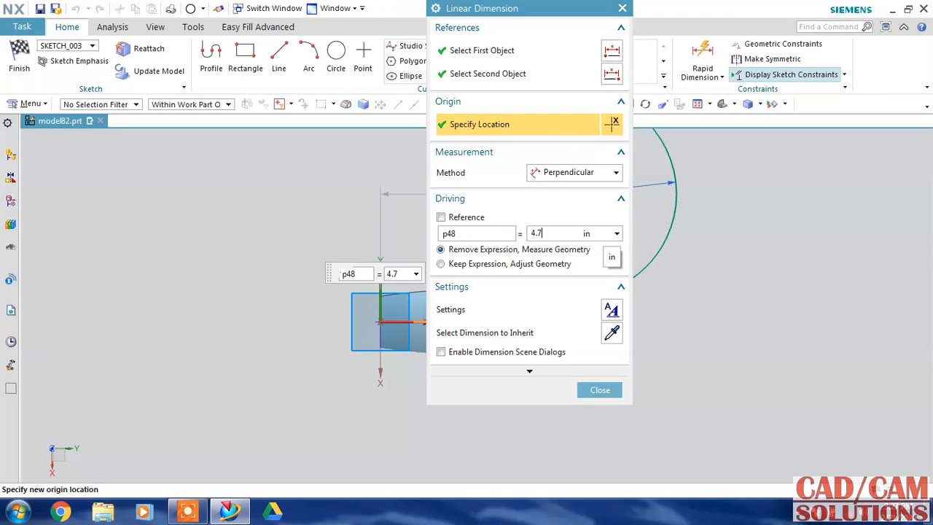
key("Return")
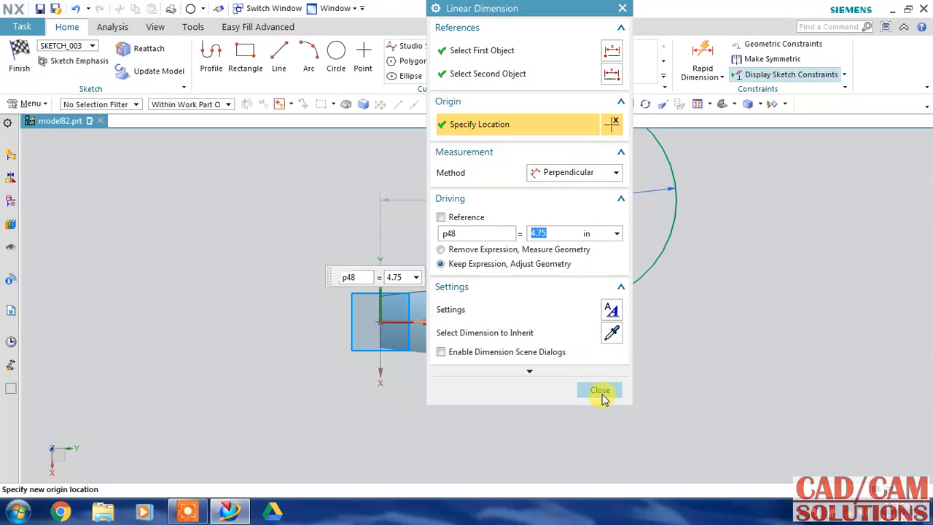
left_click(599, 391)
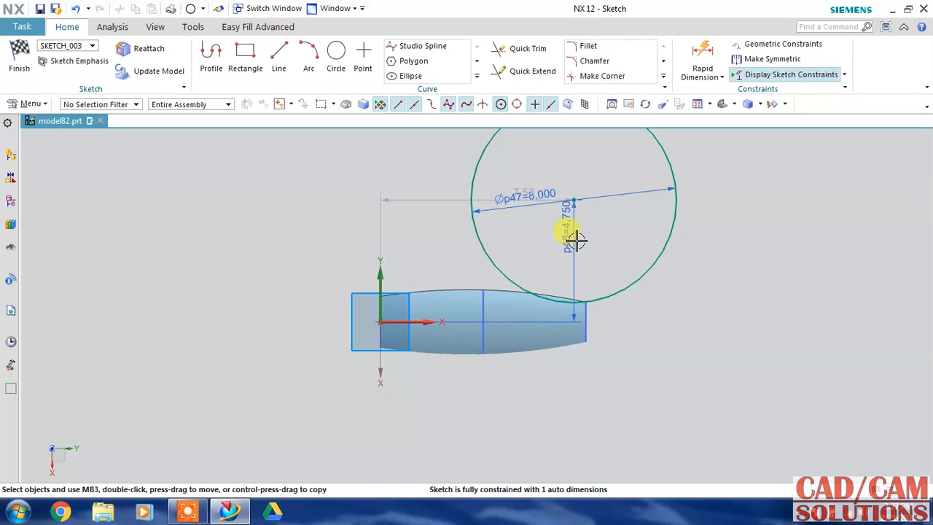
Step: Align the circle's centre vertically with the upper endpoint of the middle profile
left_click(574, 198)
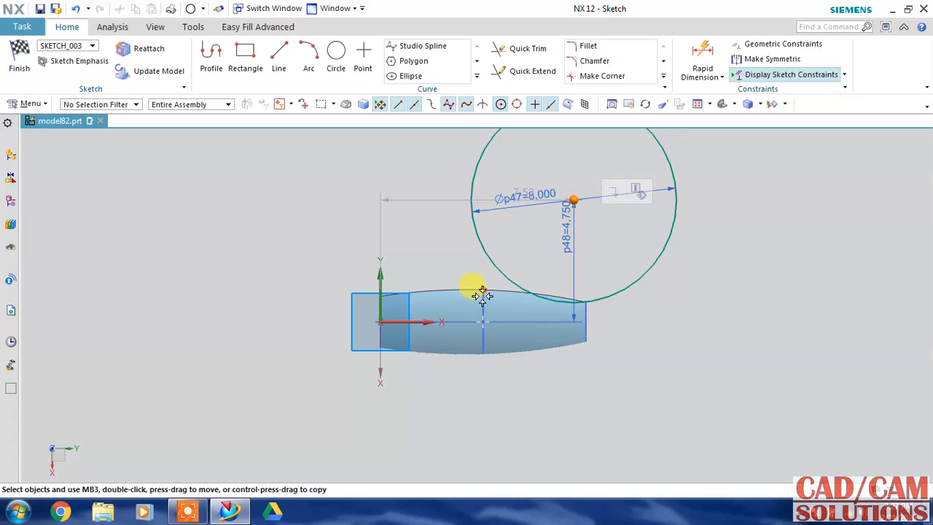
left_click(482, 291)
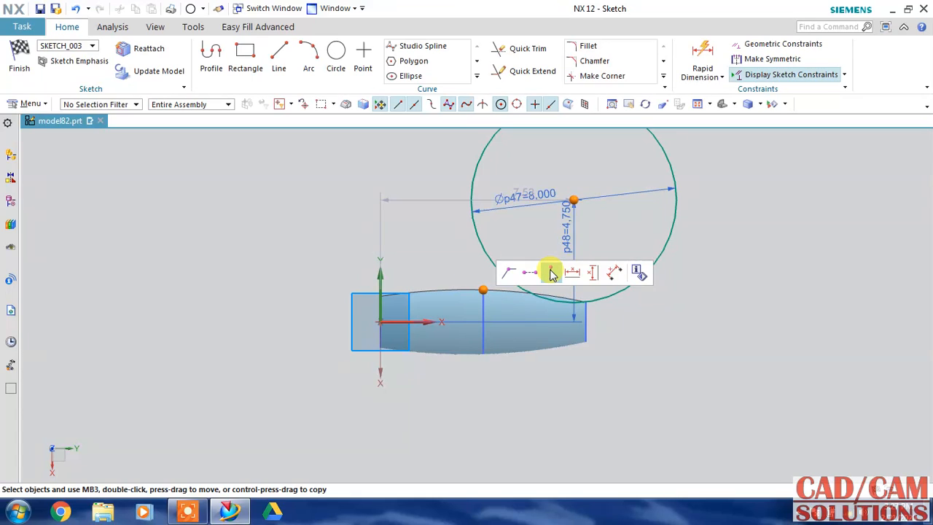
left_click(552, 274)
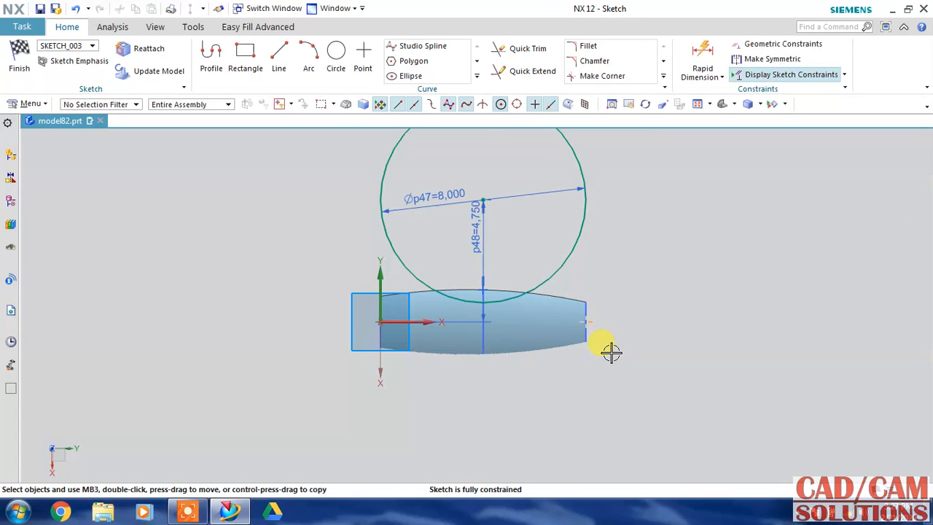
Step: Draw a horizontal line across the circle's full diameter, ending on the circle at both sides
left_click(279, 57)
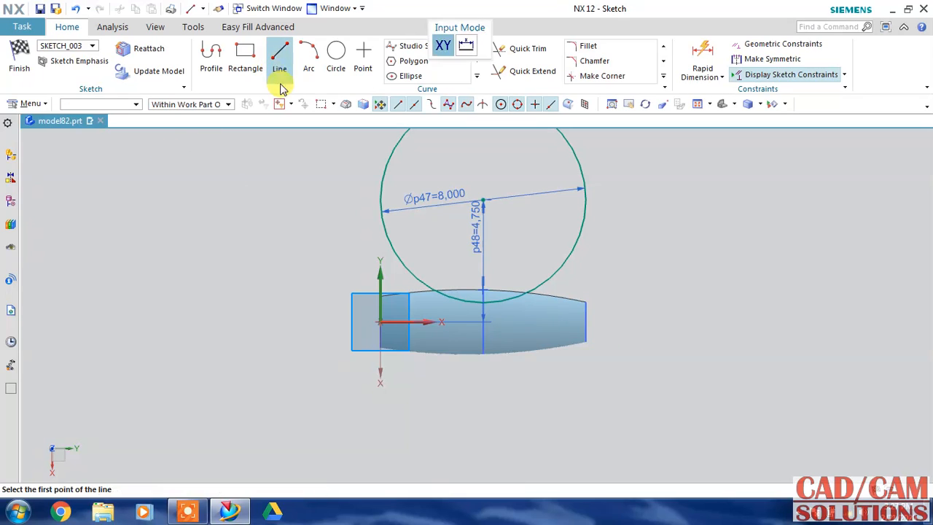
left_click(373, 201)
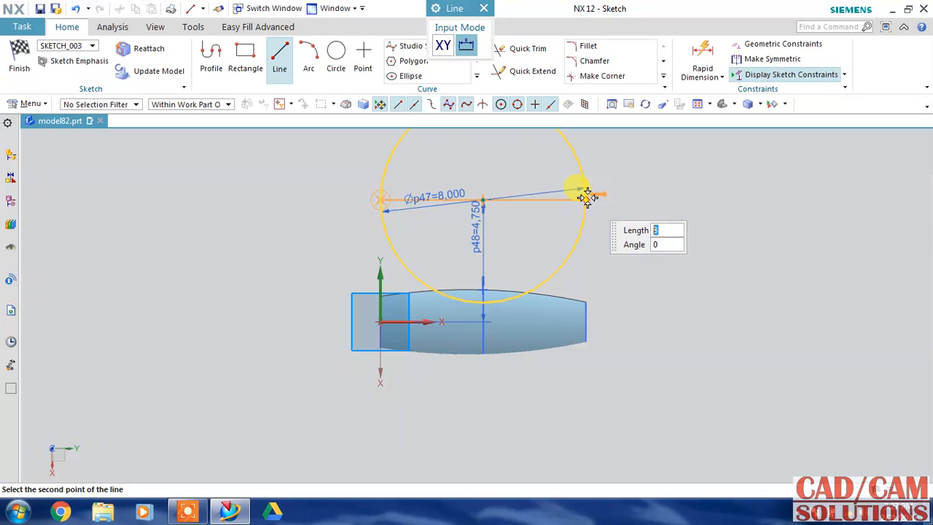
left_click(587, 197)
key("Escape")
Step: Trim away the circle's upper half and make the diameter line's 8 in length a driving dimension
left_click(520, 50)
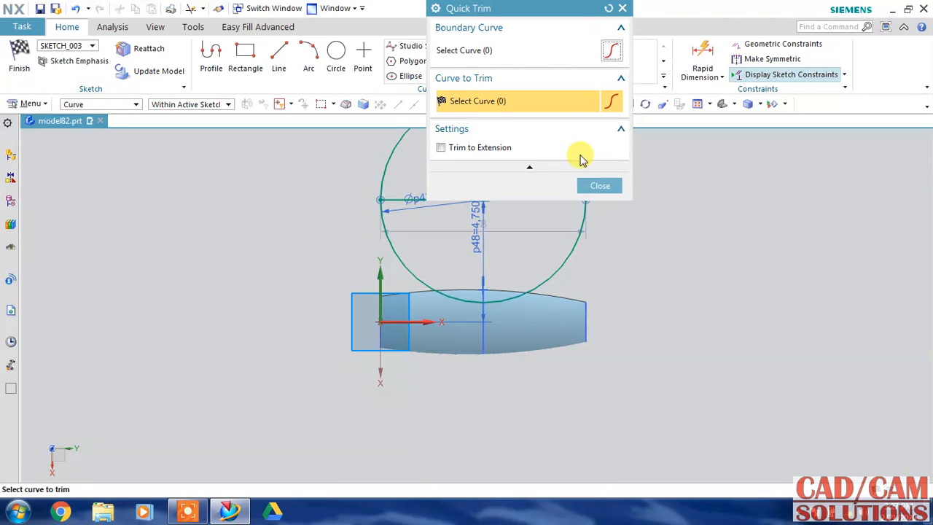
left_click(390, 147)
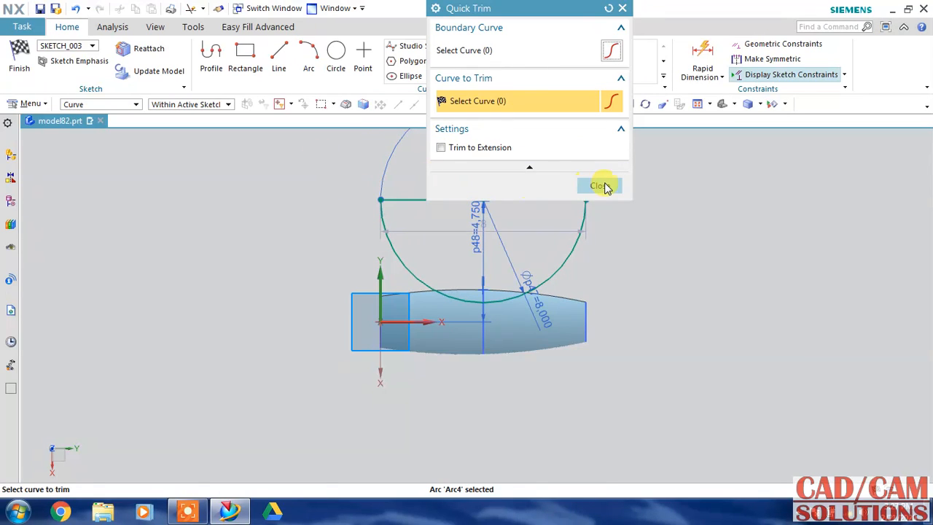
left_click(600, 187)
double_click(541, 232)
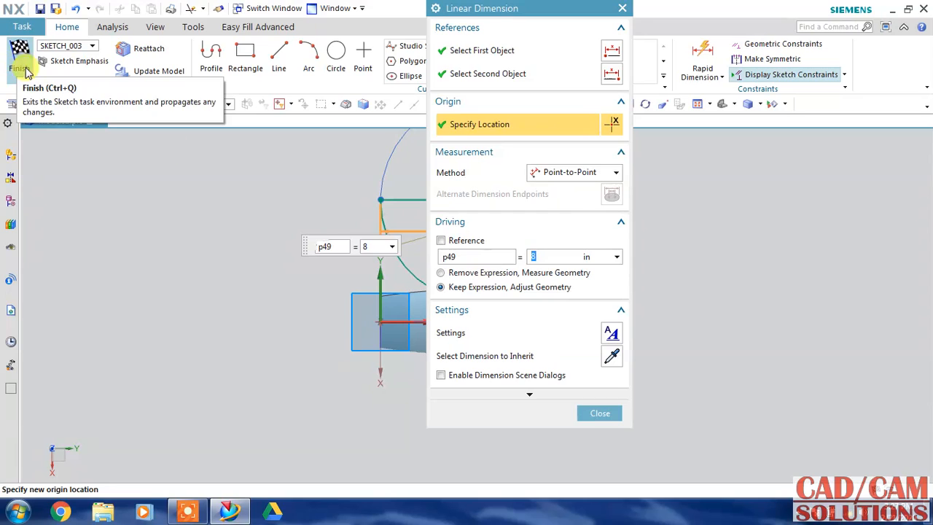
left_click(600, 413)
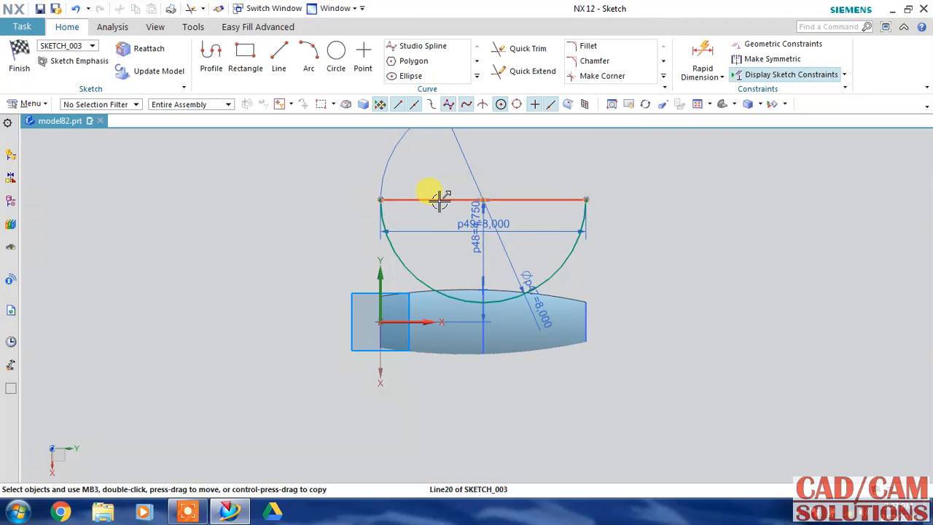
Step: Convert the horizontal diameter line to reference and finish the sketch
right_click(438, 200)
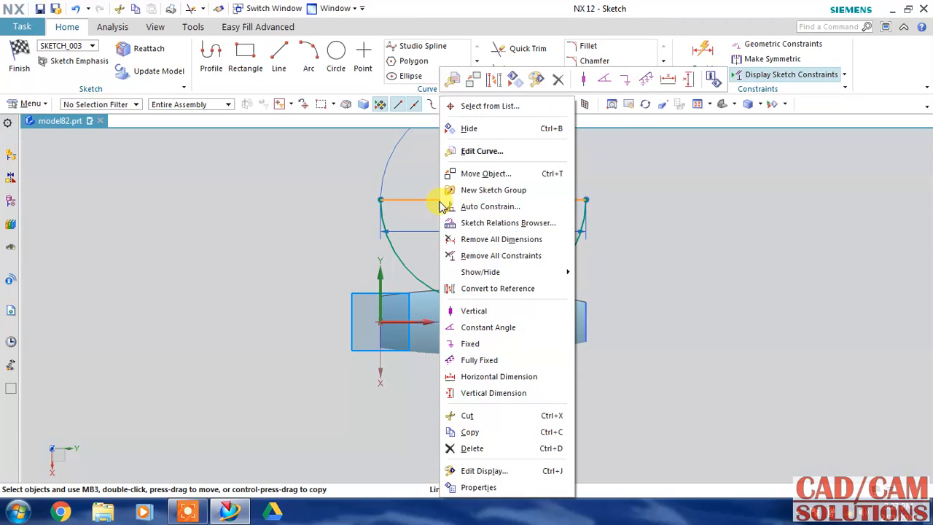
left_click(501, 290)
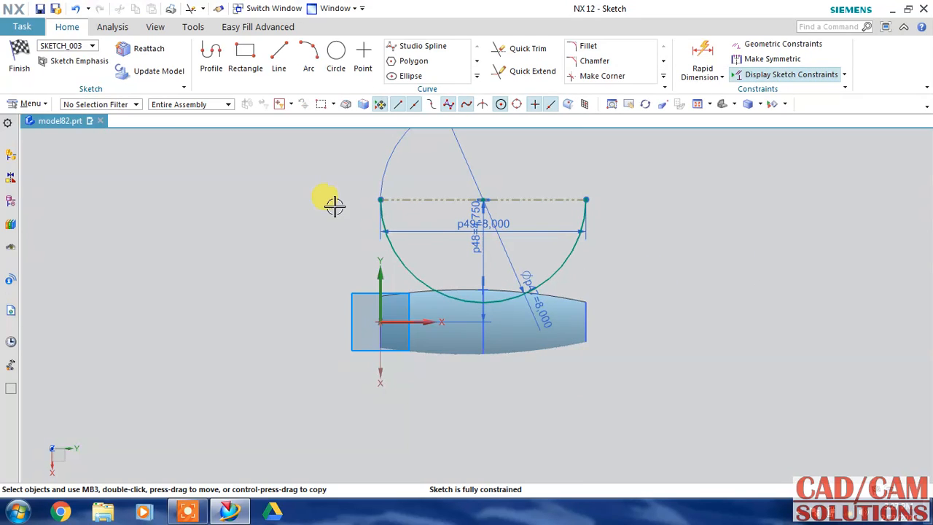
left_click(19, 59)
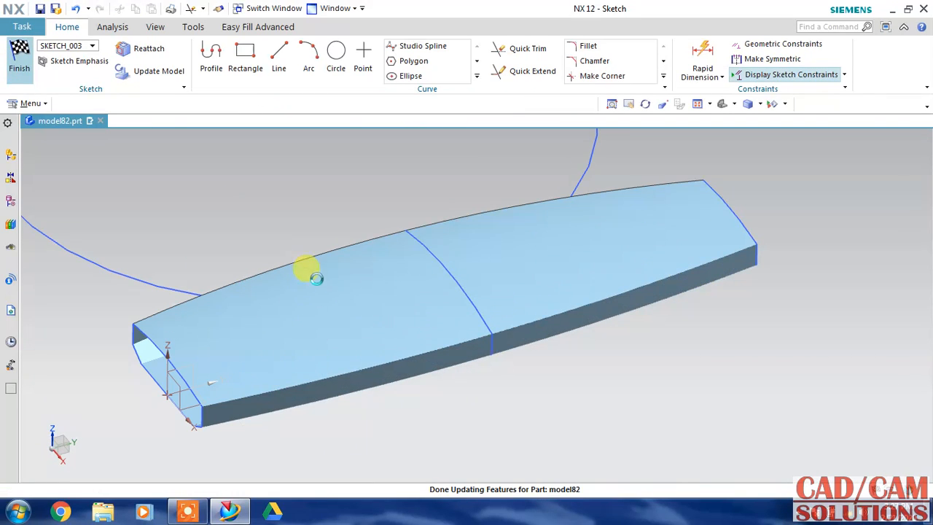
Step: Begin revolving the arc sketch about the Y direction, placing the axis point at the arc's endpoint
mouse_move(323, 276)
middle_mouse_down()
mouse_move(316, 329)
mouse_move(342, 343)
mouse_move(304, 250)
middle_mouse_up()
left_click(148, 76)
left_click(156, 111)
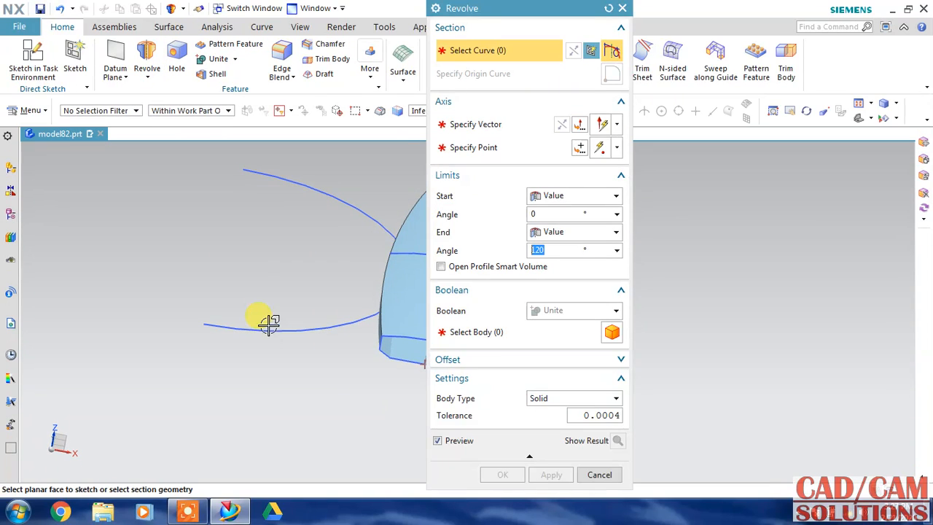
left_click(276, 329)
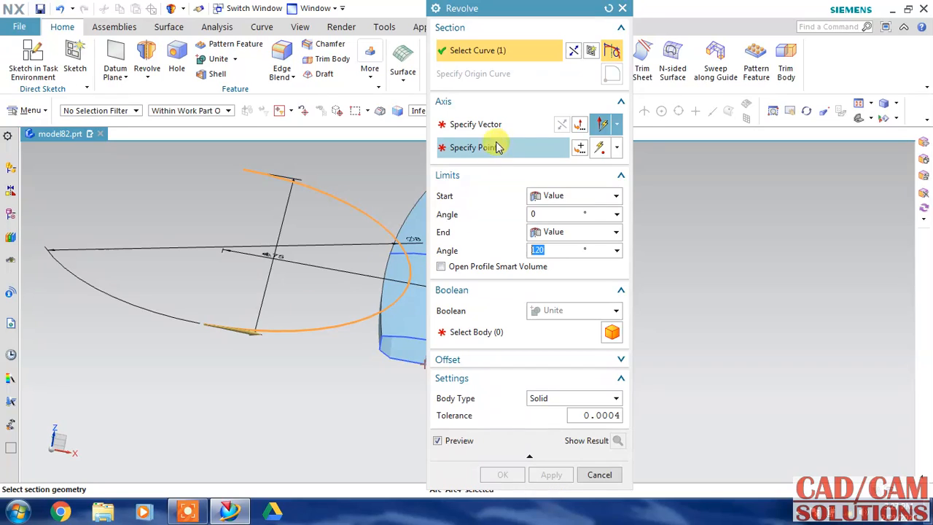
left_click(473, 127)
scroll(313, 284, "down", 4)
middle_click_drag(313, 296, 382, 280)
left_click(382, 280)
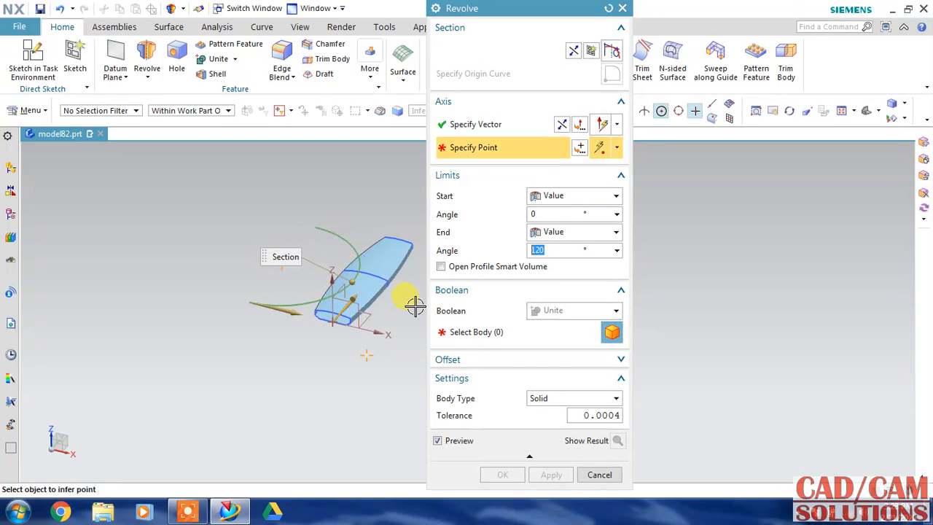
left_click(245, 302)
middle_click_drag(316, 376, 338, 370)
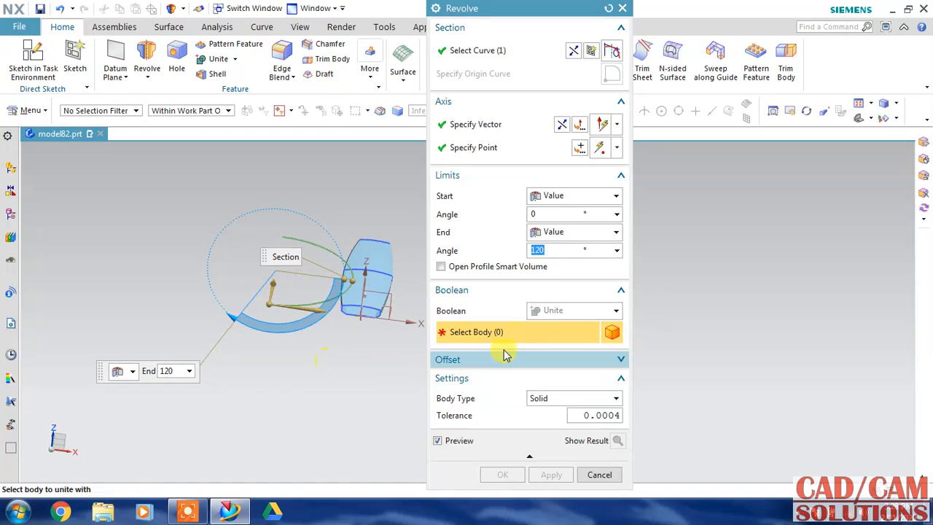
Step: Set the revolve's Boolean to None, extend its start and end angles so the surface passes fully through the long sheet, and create it
left_click(553, 311)
left_click(553, 327)
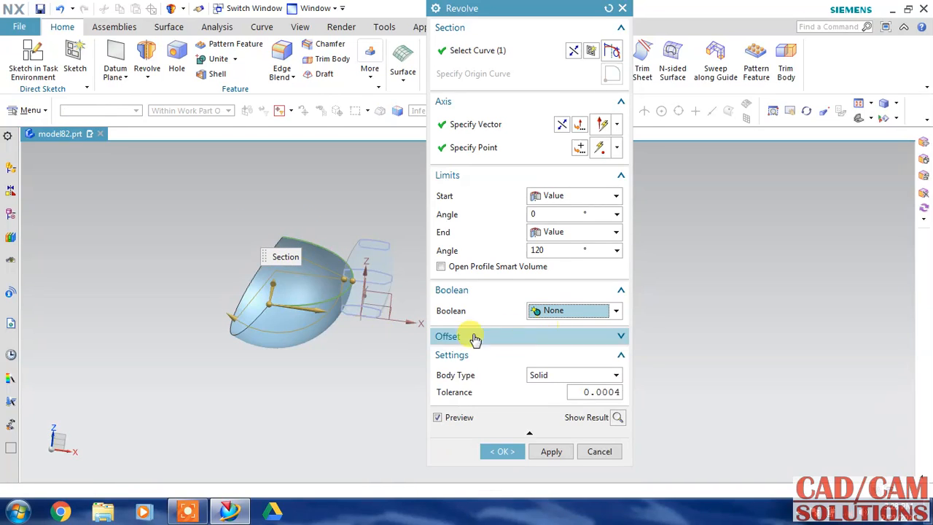
middle_click_drag(322, 357, 337, 377)
left_click_drag(339, 267, 332, 247)
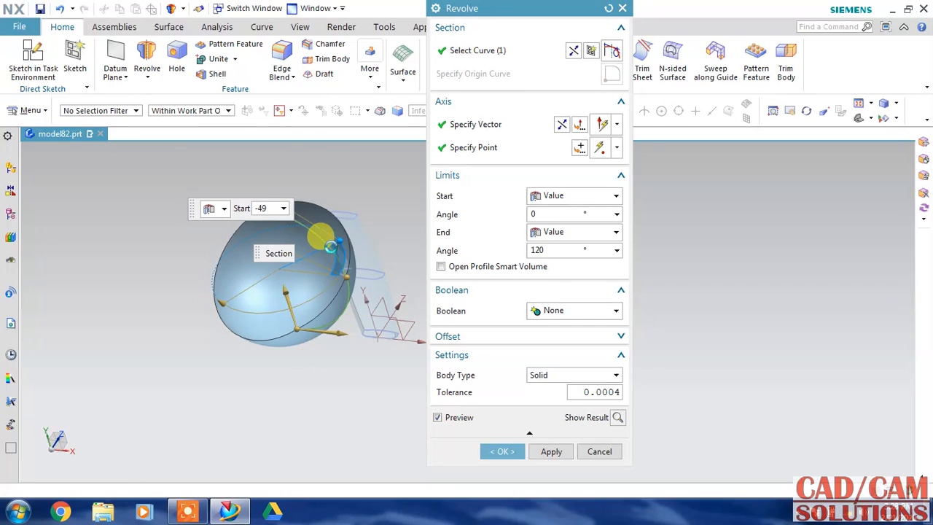
left_click_drag(239, 318, 285, 335)
left_click(501, 451)
Step: Mirror the revolved surface about the YZ plane to the opposite side of the long sheet
middle_click_drag(492, 339, 430, 321)
scroll(379, 292, "up", 5)
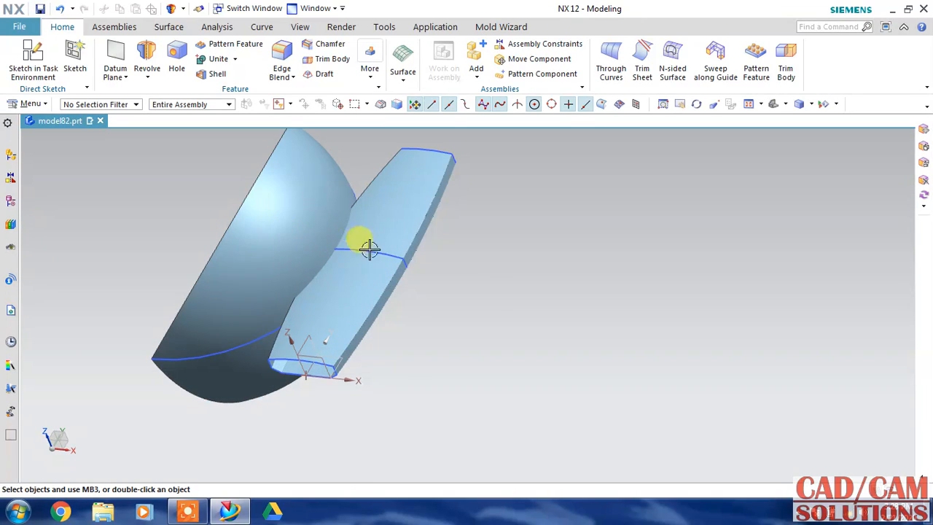
middle_click_drag(448, 277, 501, 299)
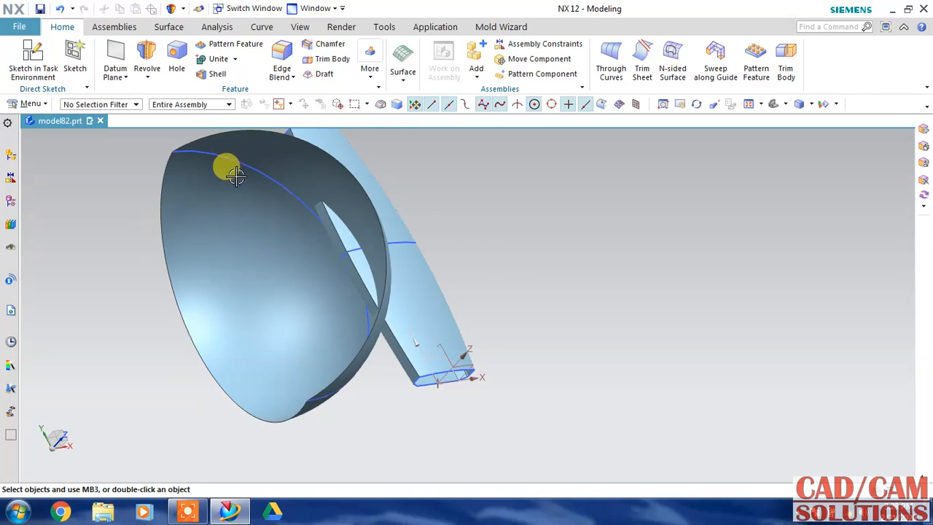
middle_click_drag(477, 229, 440, 212)
left_click(296, 208)
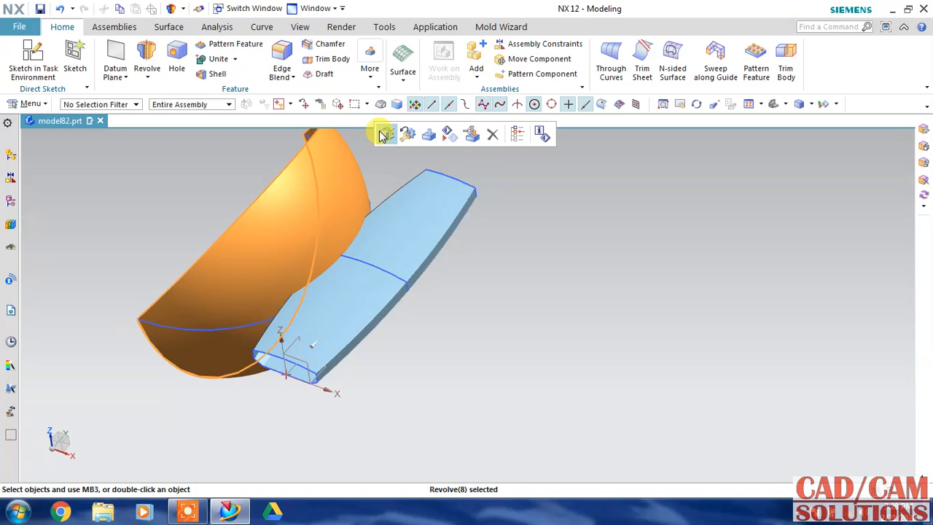
left_click(370, 58)
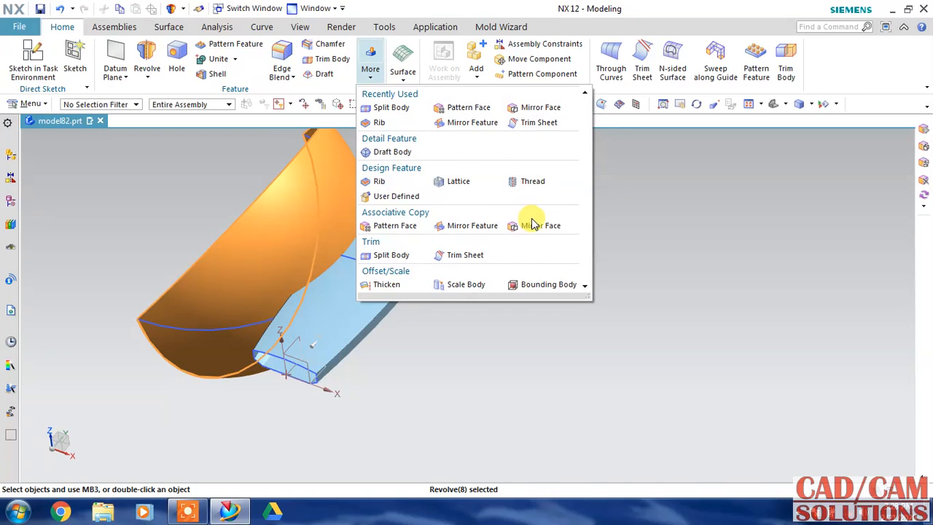
left_click(436, 226)
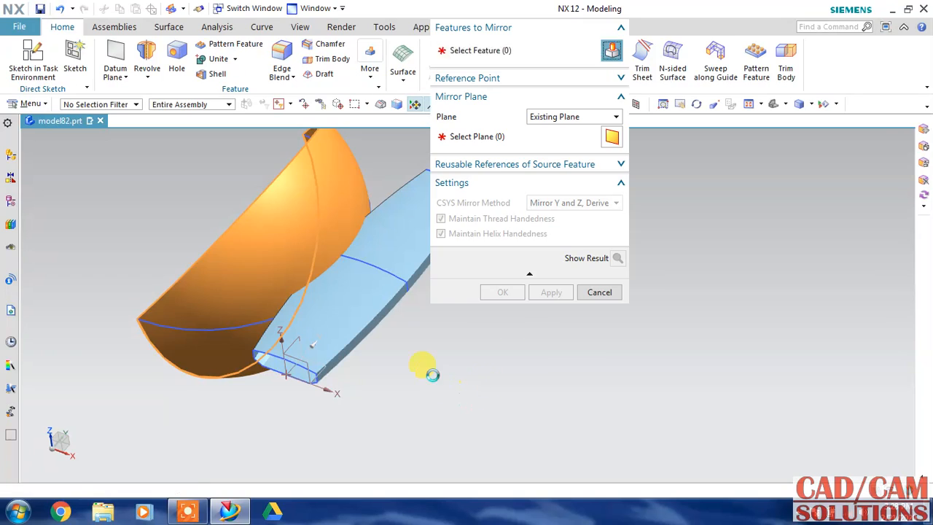
left_click(364, 327)
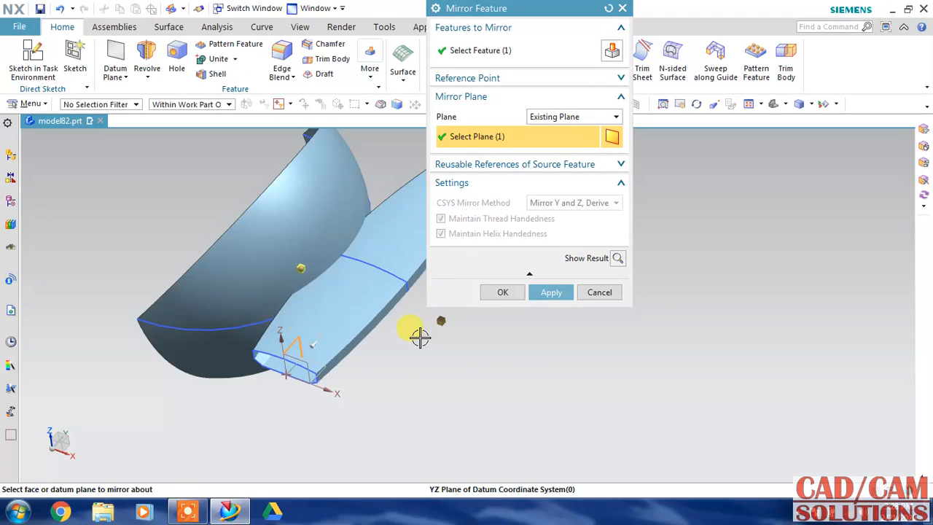
left_click(503, 292)
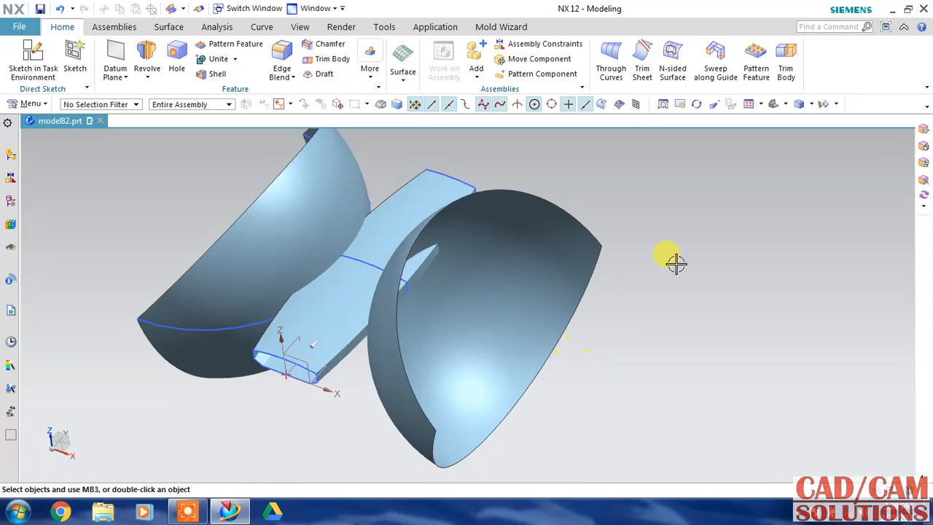
Step: Trim the long sheet with the original revolved surface as boundary, keeping the main region between the two revolved surfaces
left_click(643, 65)
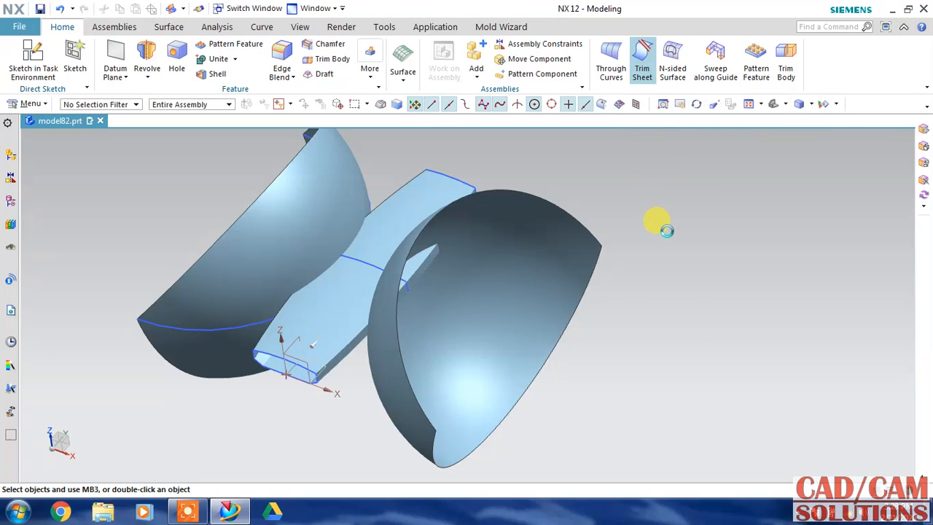
left_click(370, 241)
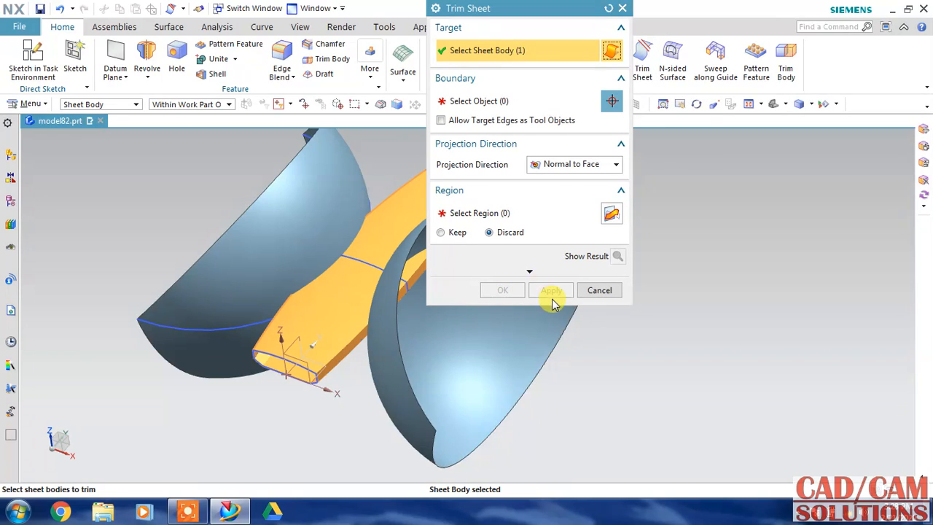
left_click(335, 201)
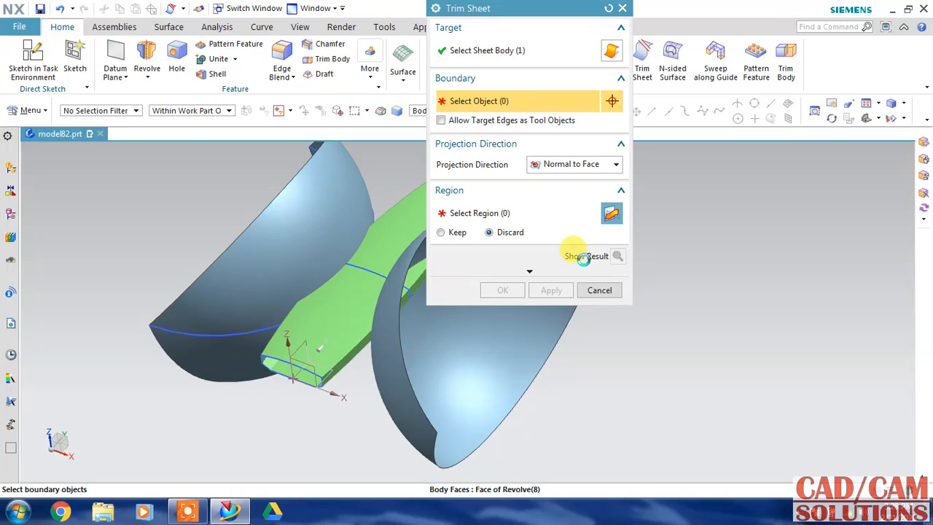
left_click(617, 259)
left_click(617, 259)
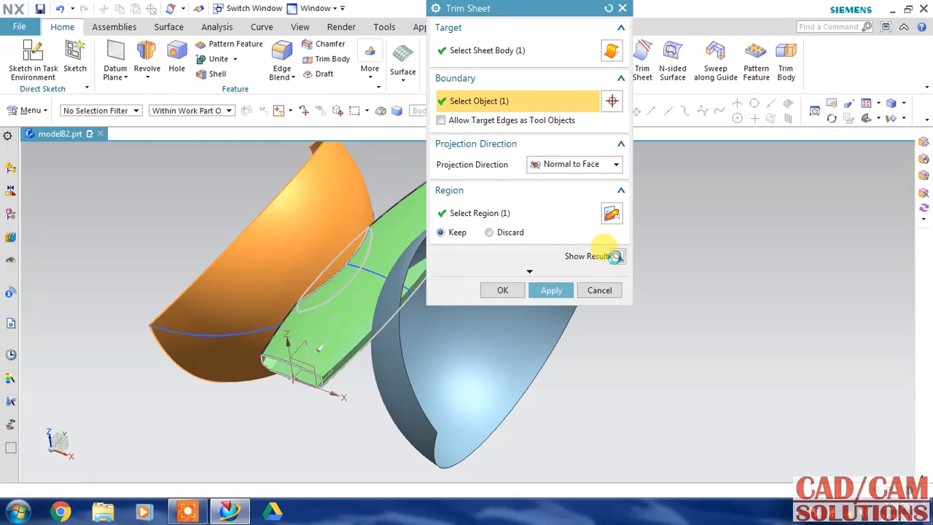
left_click(614, 256)
middle_click_drag(378, 262, 404, 281)
left_click(617, 257)
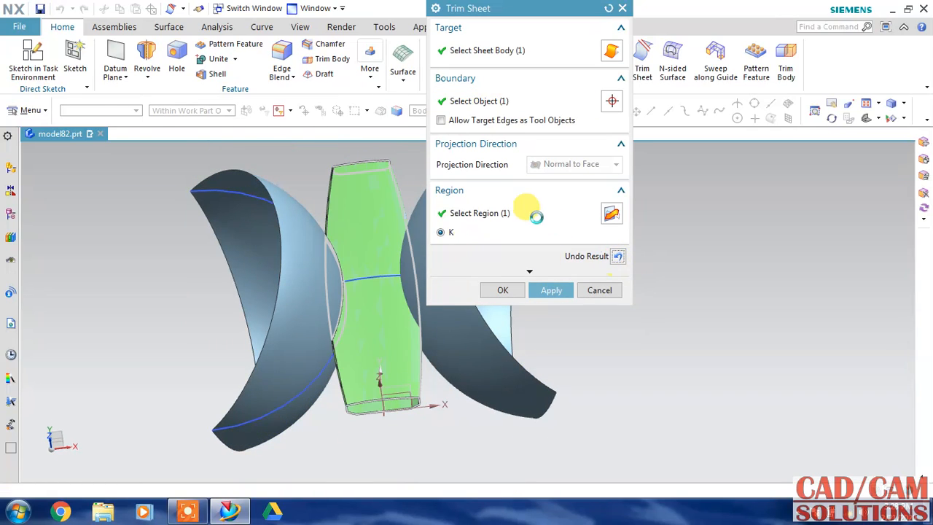
middle_click_drag(630, 340, 602, 310)
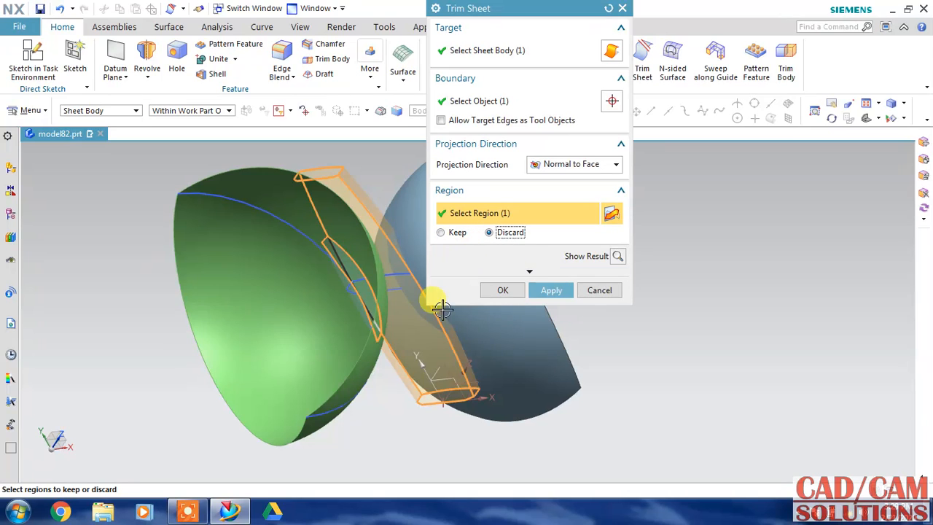
middle_click_drag(401, 381, 376, 371)
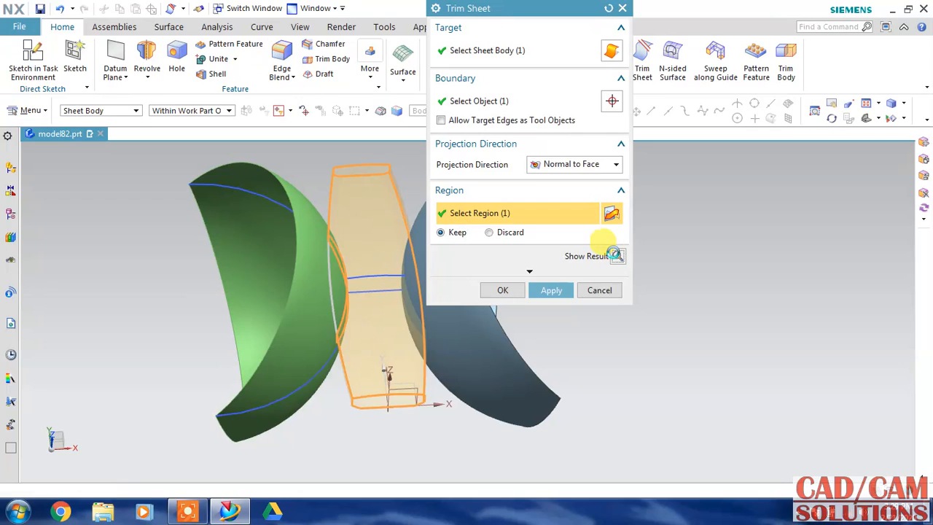
left_click(617, 256)
left_click(551, 291)
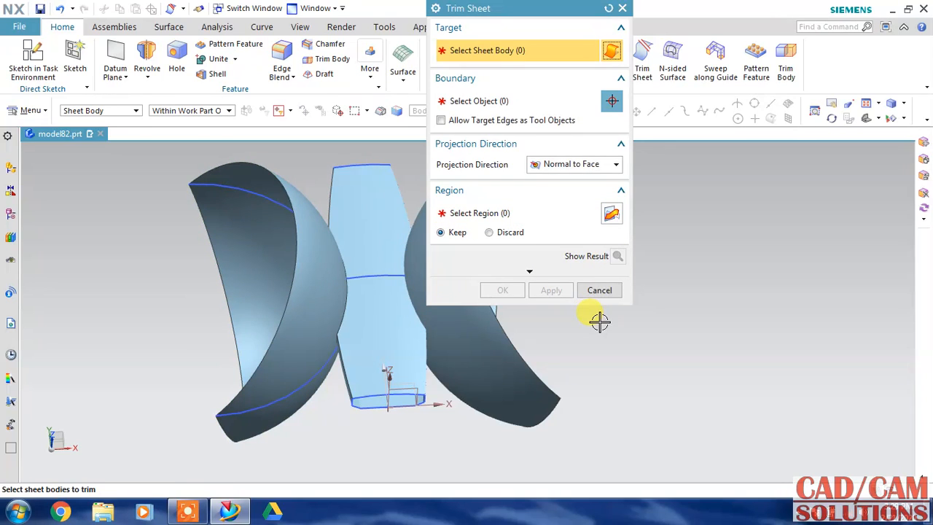
Step: Trim the original revolved surface to the long sheet's faces, discarding the region outside so only the concave side patch remains
left_click(313, 302)
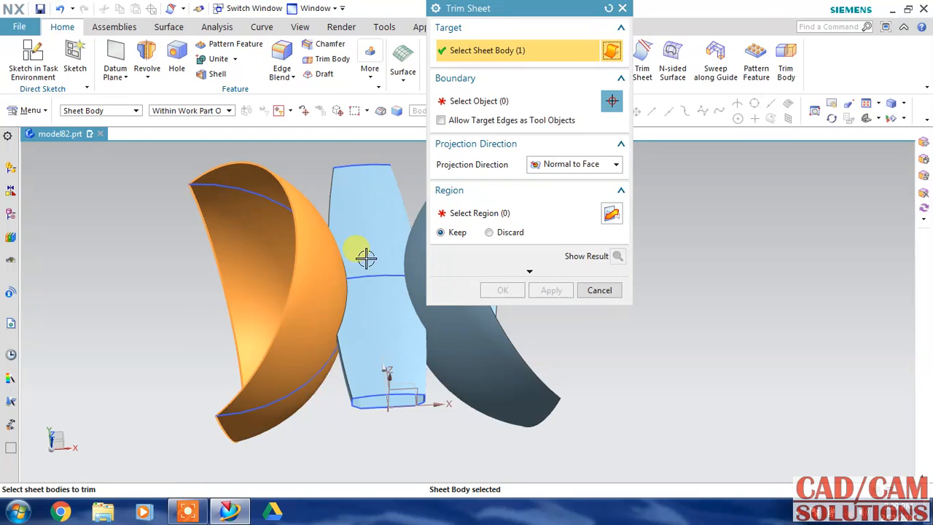
left_click(474, 110)
left_click(350, 313)
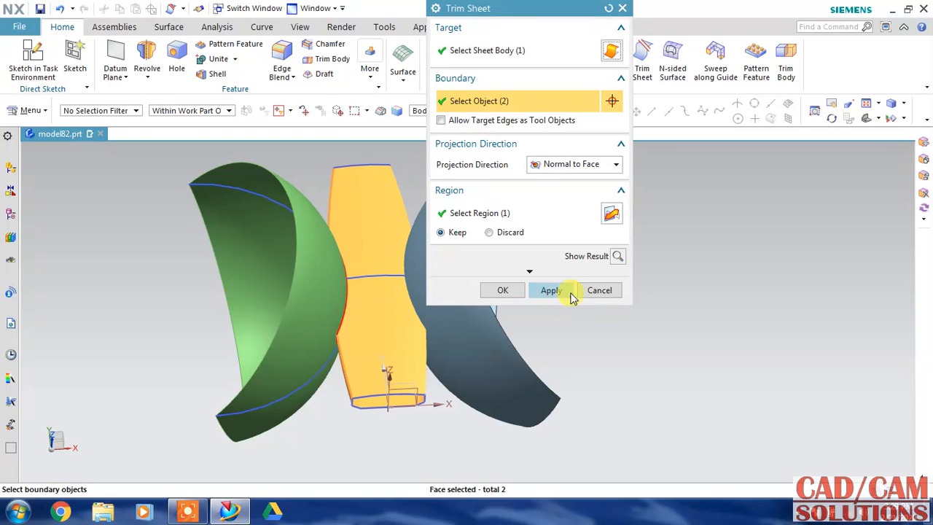
left_click(617, 257)
left_click(617, 258)
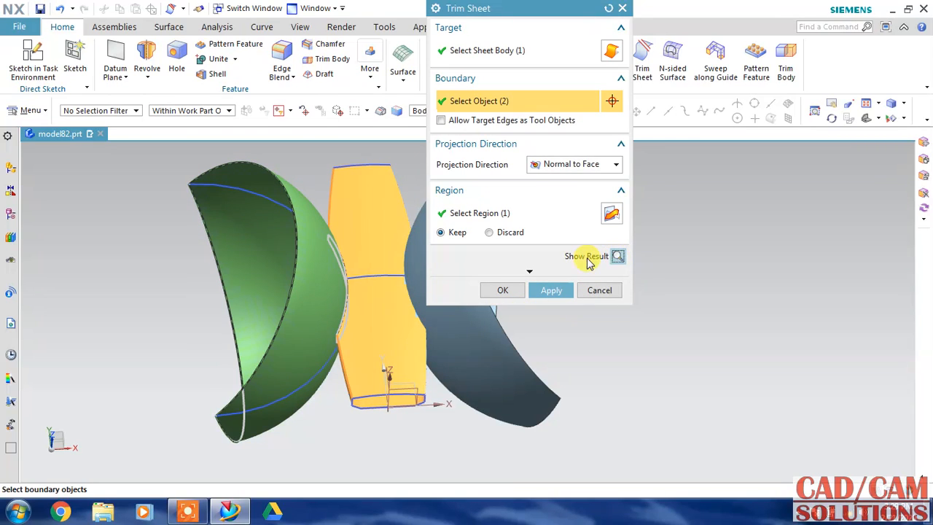
middle_click_drag(376, 334, 470, 257)
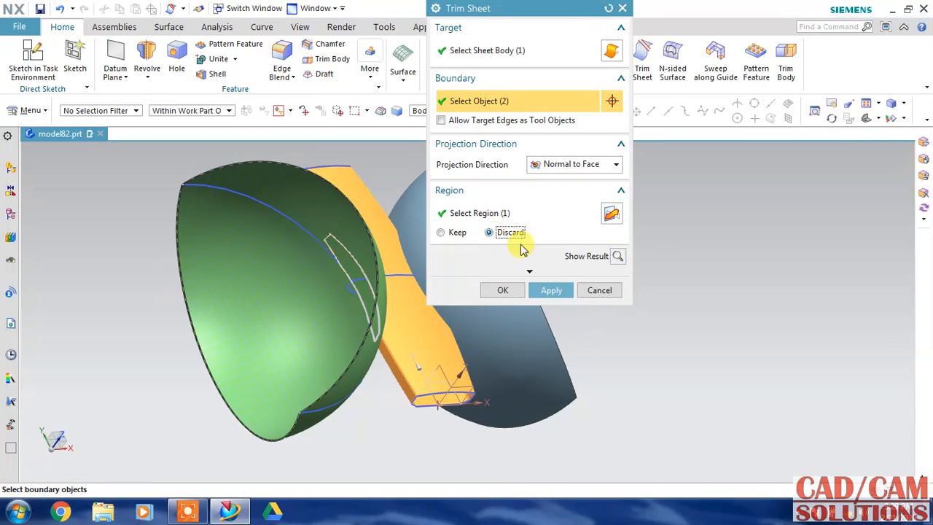
left_click(617, 257)
middle_click_drag(640, 336, 572, 312)
left_click(554, 291)
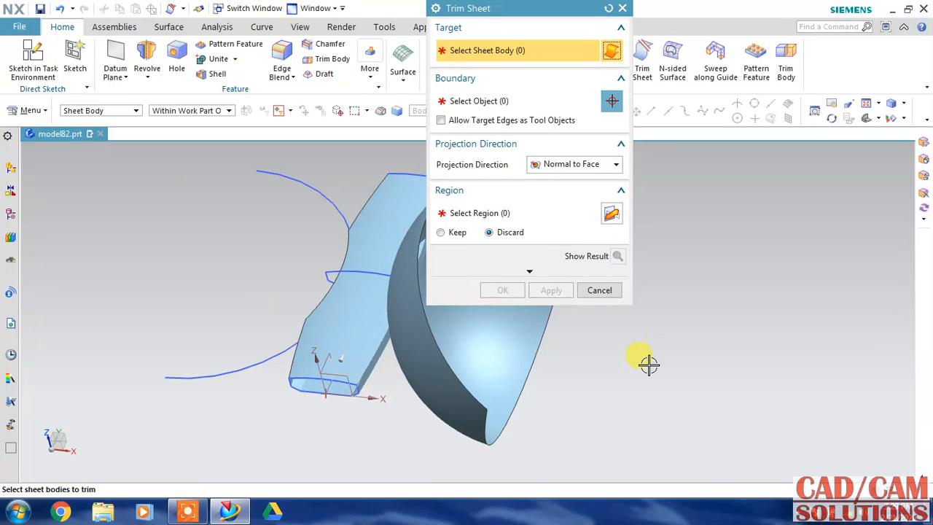
Step: Trim the long sheet with the mirrored revolved surface as boundary, keeping the main body region
middle_click_drag(631, 377, 474, 385, "shift")
left_click(233, 223)
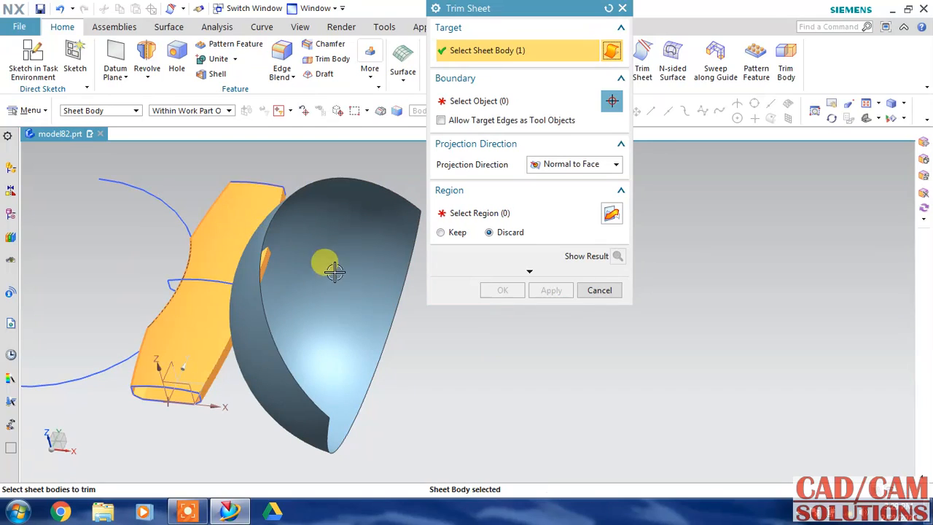
left_click(321, 259)
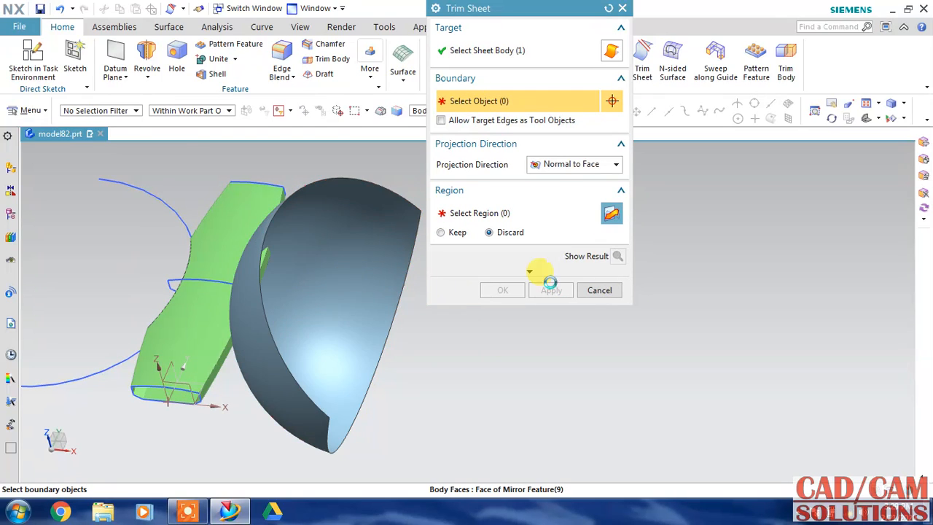
left_click(616, 257)
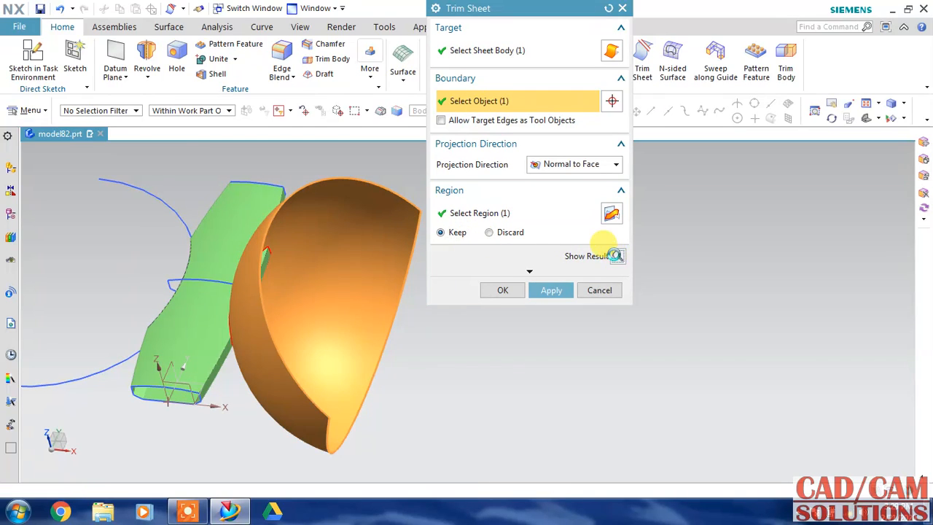
left_click(551, 291)
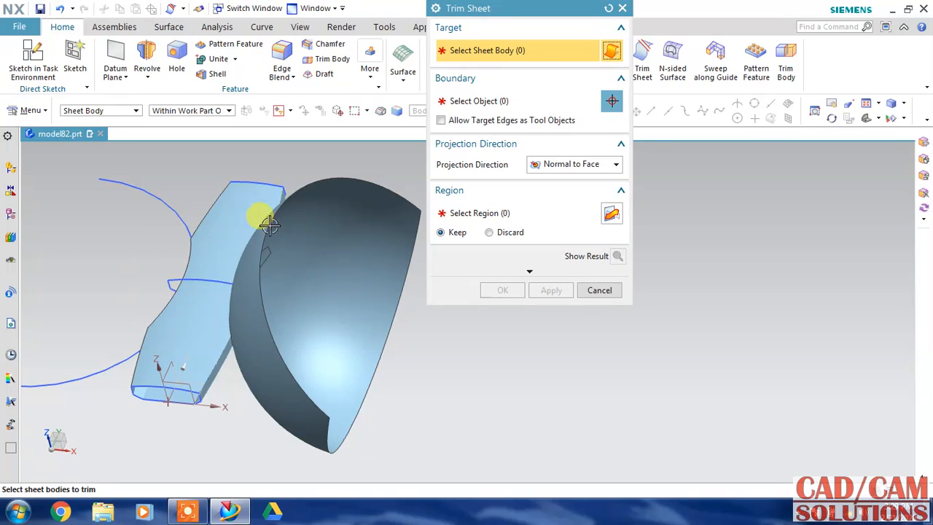
Step: Trim the mirrored revolved surface to the long sheet's faces, discarding its outer region
left_click(351, 237)
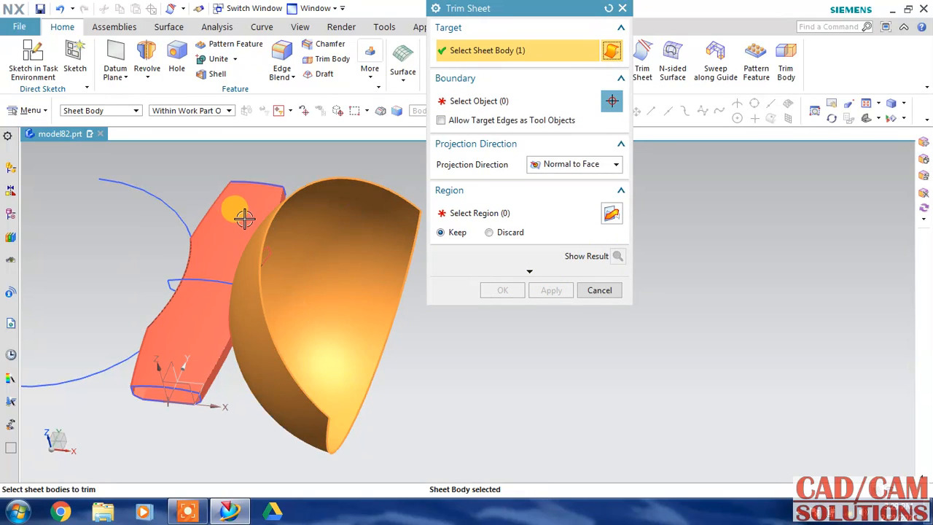
left_click(464, 109)
left_click(261, 204)
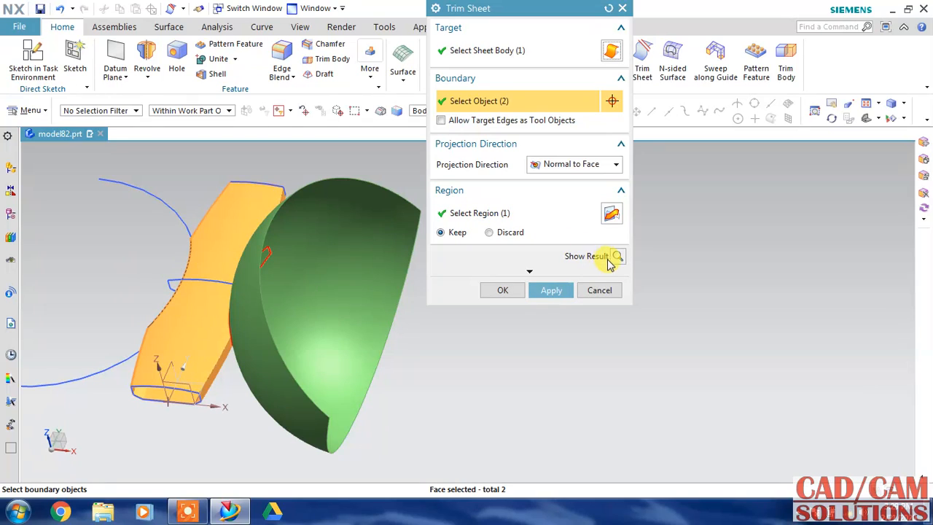
left_click(617, 256)
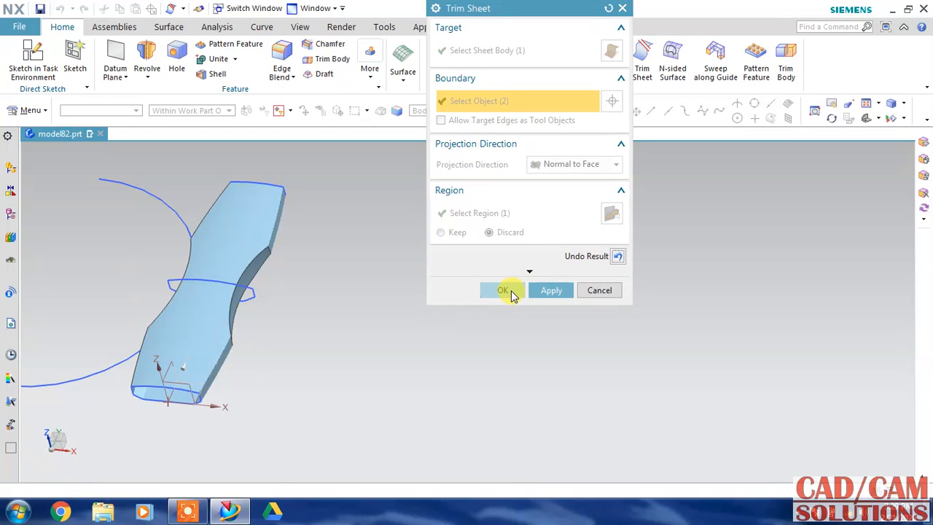
left_click(505, 291)
Step: Hide the arc sketch used for the revolve
key("ctrl+f")
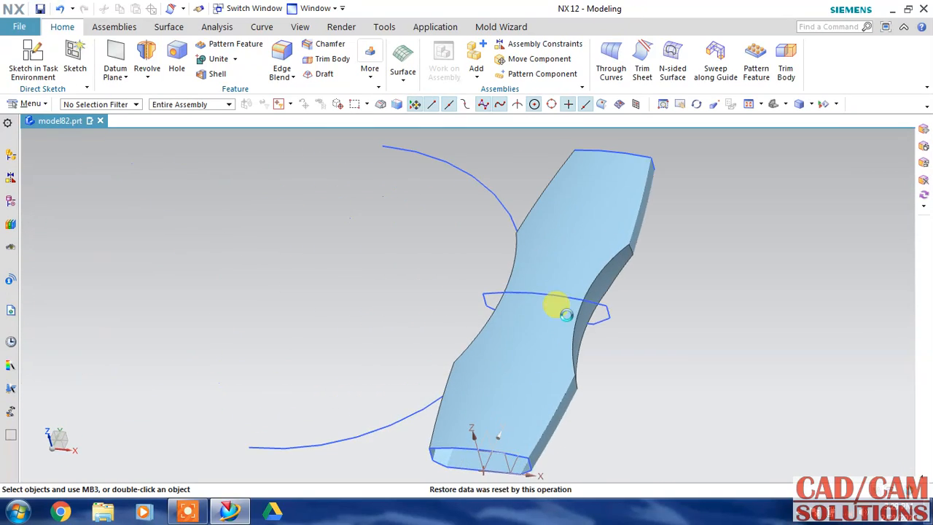
left_click(470, 171)
key("ctrl+b")
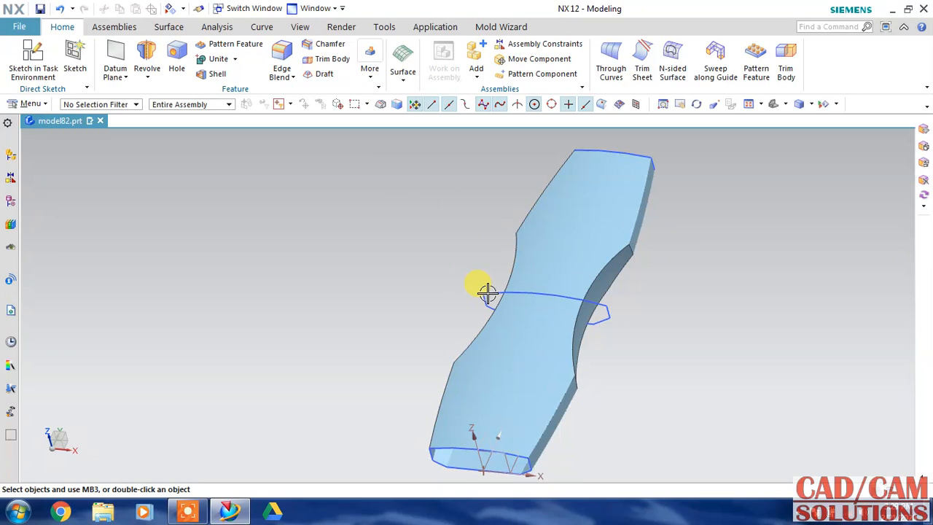
Step: Close the open end nearest the origin with a trimmed N-Sided Surface, using the Connected Curves of that end profile as outer loop
mouse_move(643, 352)
middle_mouse_down()
mouse_move(645, 315)
mouse_move(625, 337)
mouse_move(697, 248)
middle_mouse_up()
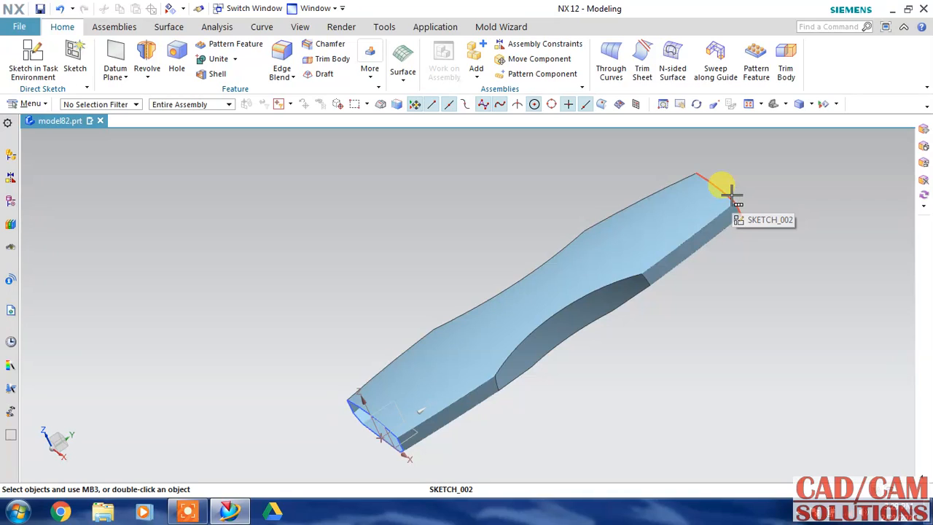
middle_click_drag(731, 194, 502, 188)
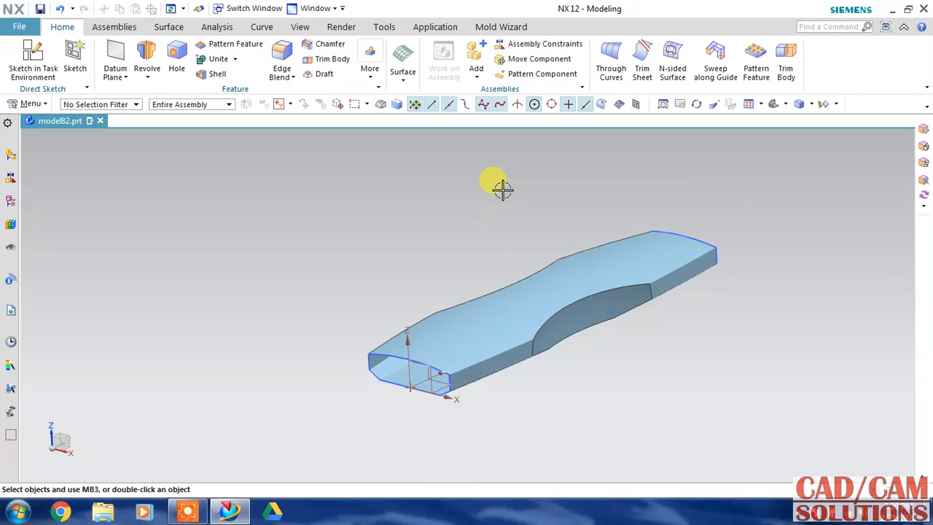
mouse_move(193, 508)
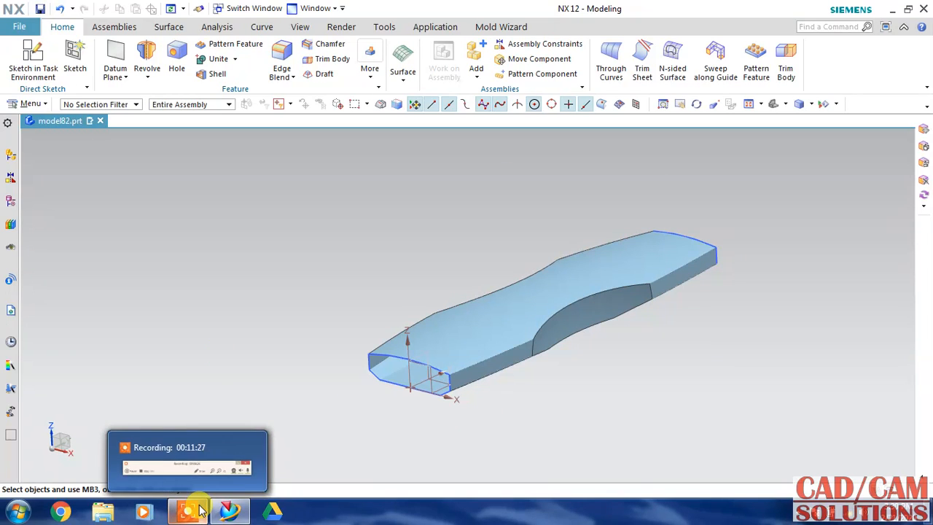
middle_click_drag(527, 191, 581, 182)
left_click(672, 60)
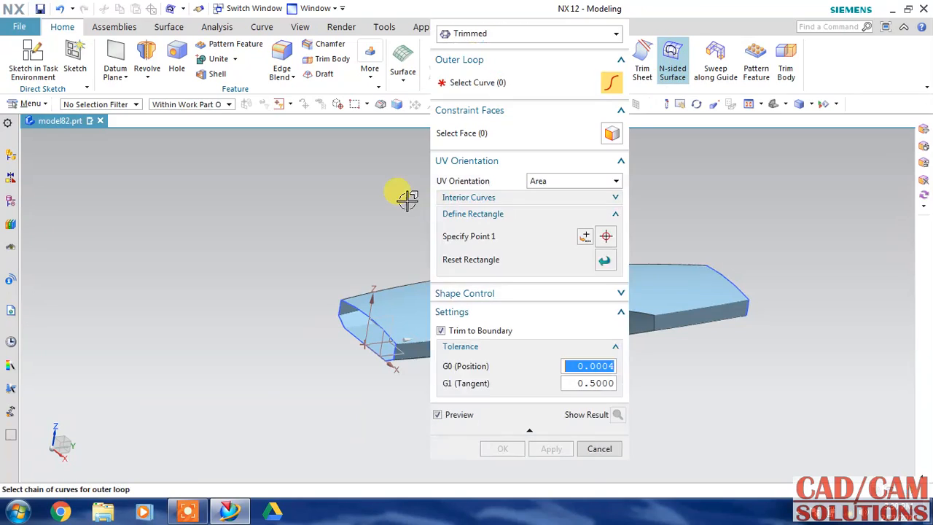
left_click(346, 305)
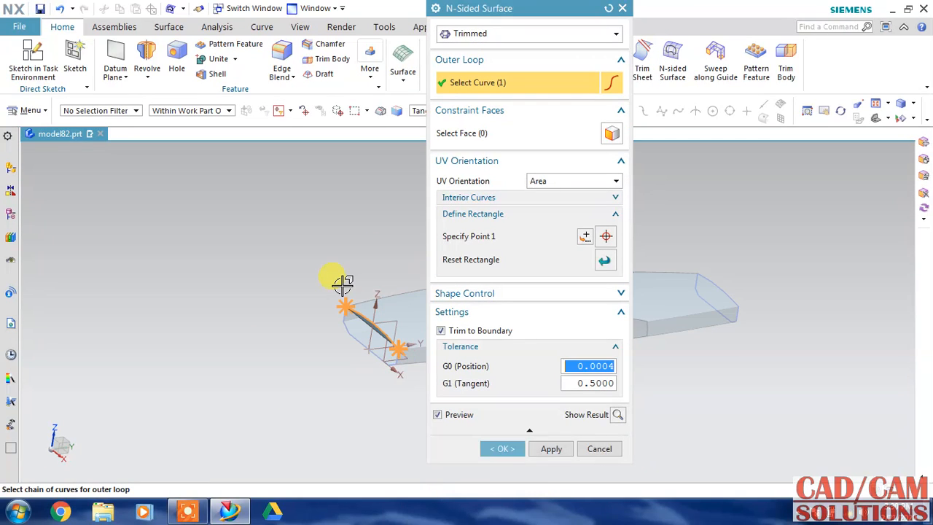
scroll(380, 377, "up", 3)
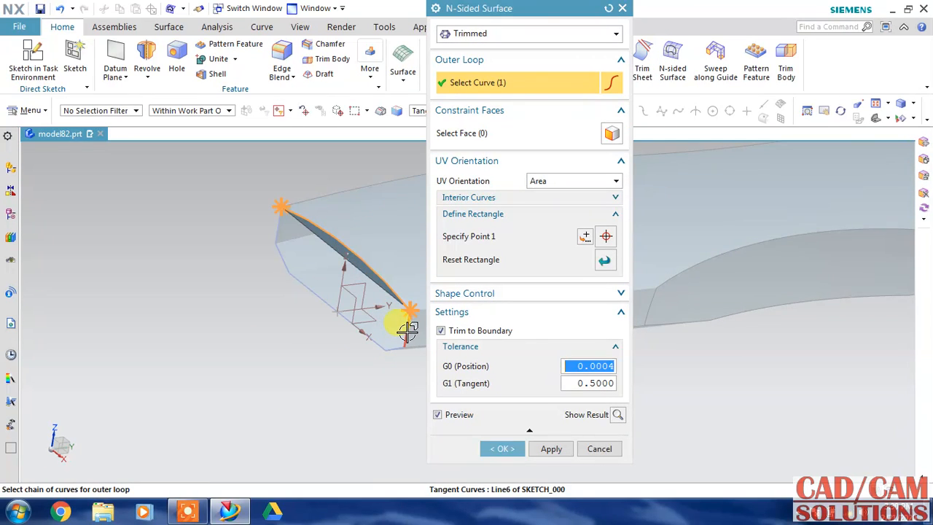
left_click_drag(539, 12, 631, 65)
left_click(459, 110)
left_click(446, 133)
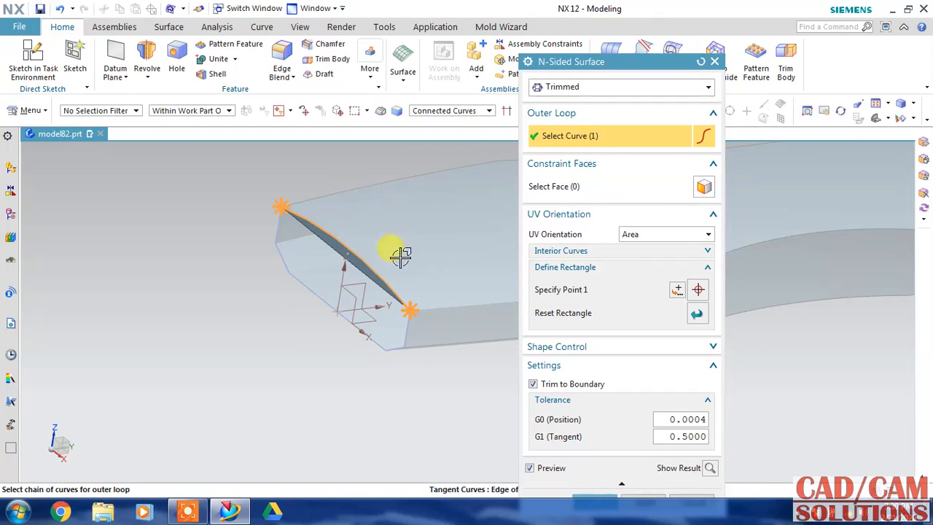
left_click(405, 326)
left_click_drag(590, 64, 553, 21)
left_click(604, 457)
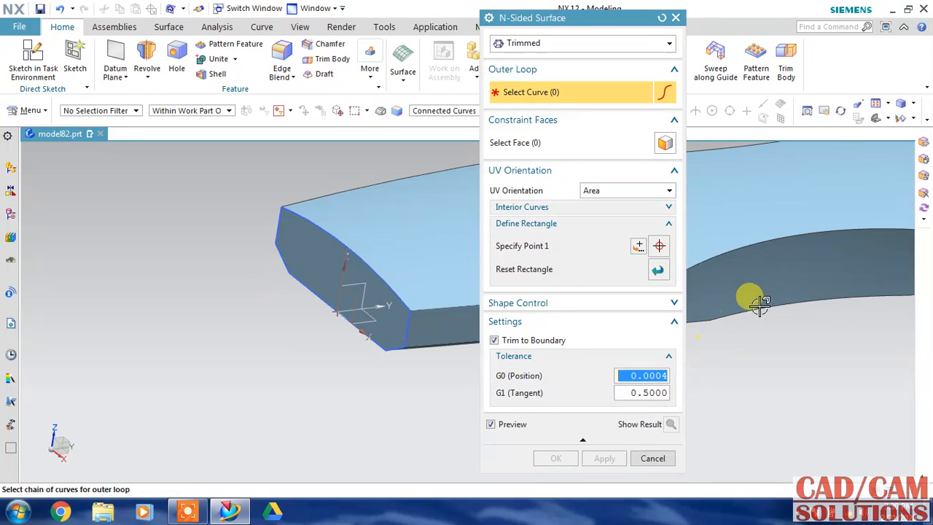
Step: Close the opposite open end with a trimmed N-Sided Surface bounded by that end's connected profile curves
middle_click_drag(760, 285, 718, 333)
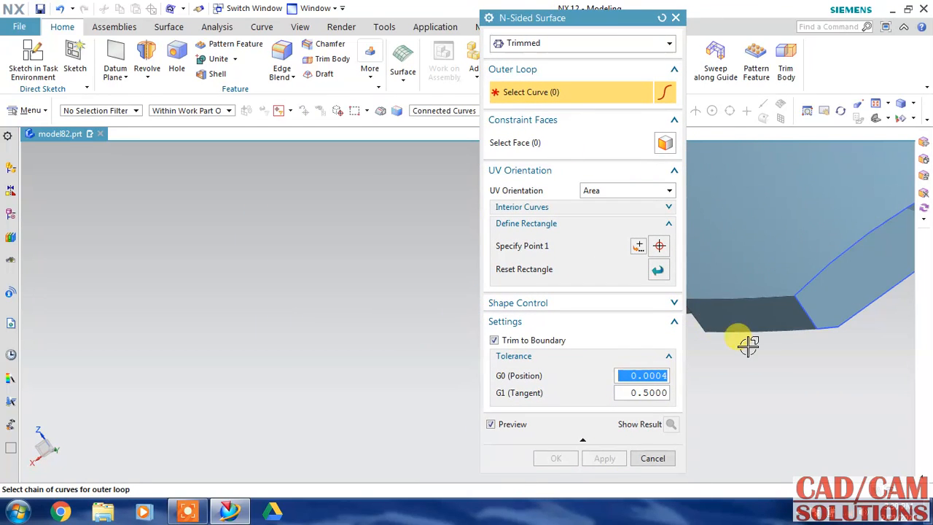
left_click(794, 337)
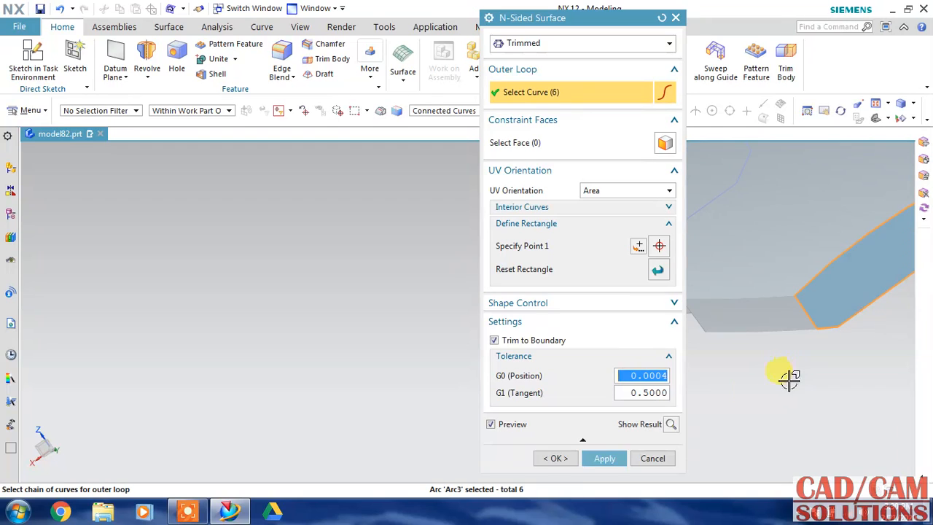
left_click(568, 459)
middle_click_drag(390, 282, 805, 298)
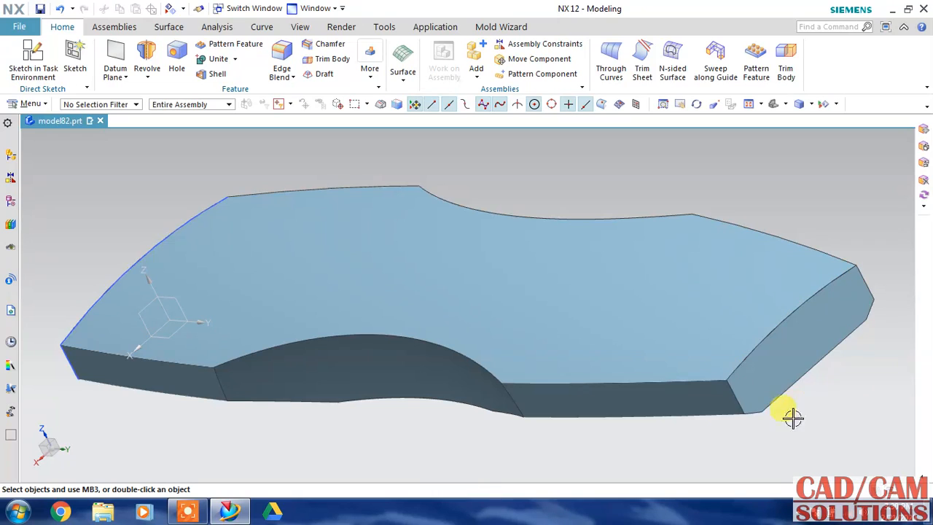
middle_click_drag(287, 418, 404, 170)
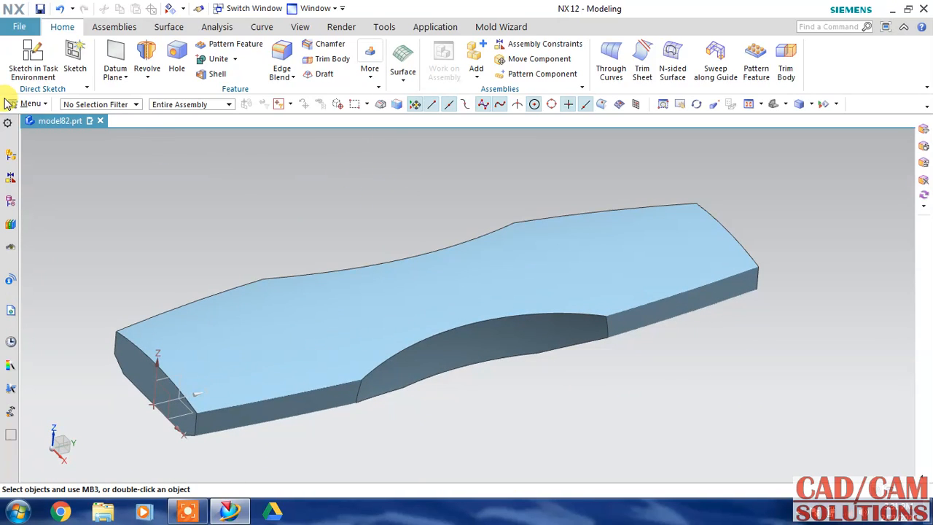
Step: Sew the long sheet as target with both concave side patches and both end caps as tools, using body type Solid
left_click(31, 103)
mouse_move(30, 170)
mouse_move(216, 180)
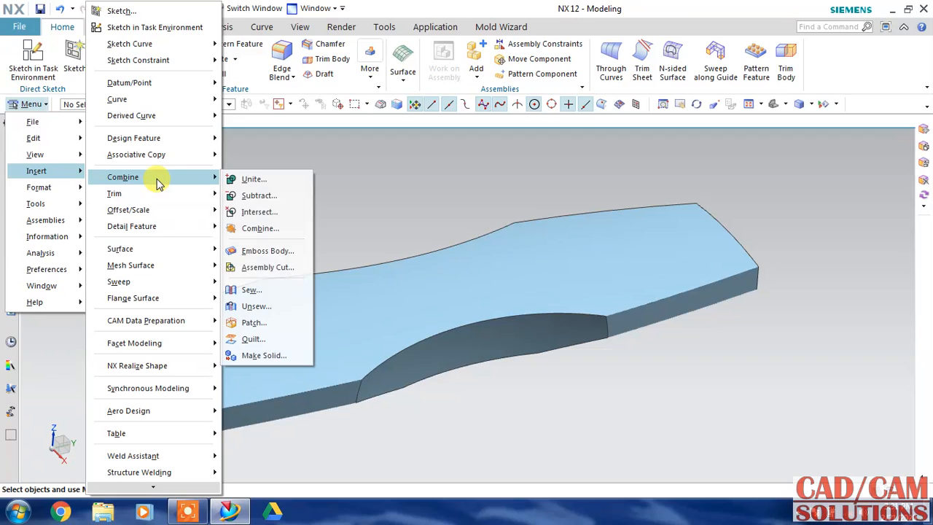
left_click(263, 292)
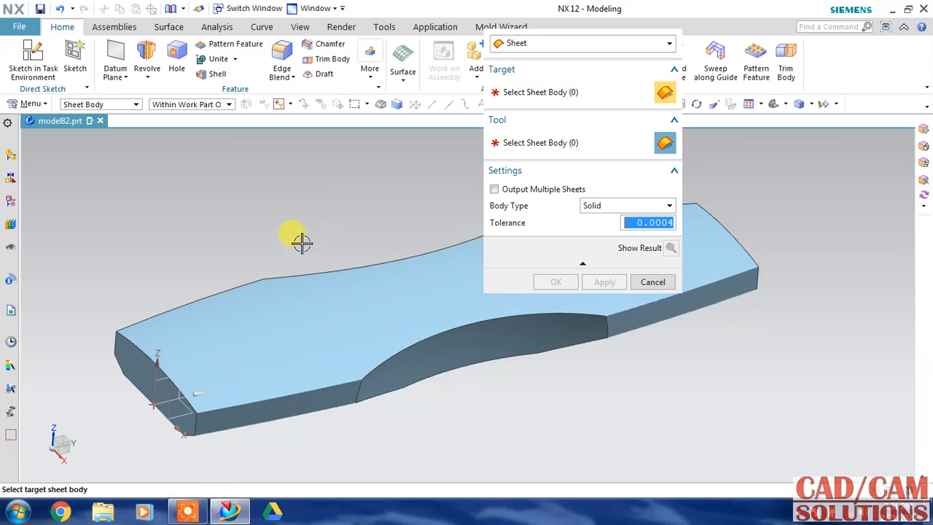
left_click(323, 315)
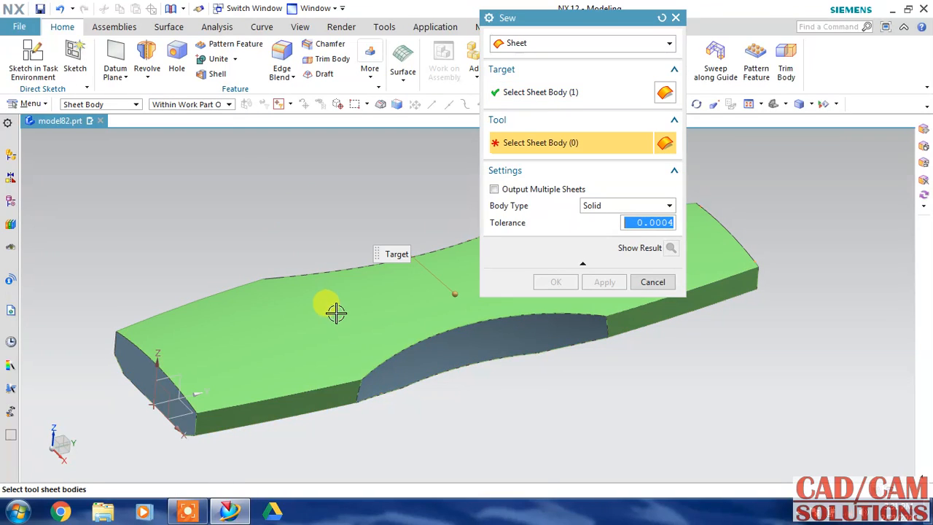
left_click(425, 354)
left_click(139, 371)
middle_click_drag(481, 396, 406, 371)
left_click(522, 387)
middle_click_drag(358, 401, 328, 397)
left_click(416, 344)
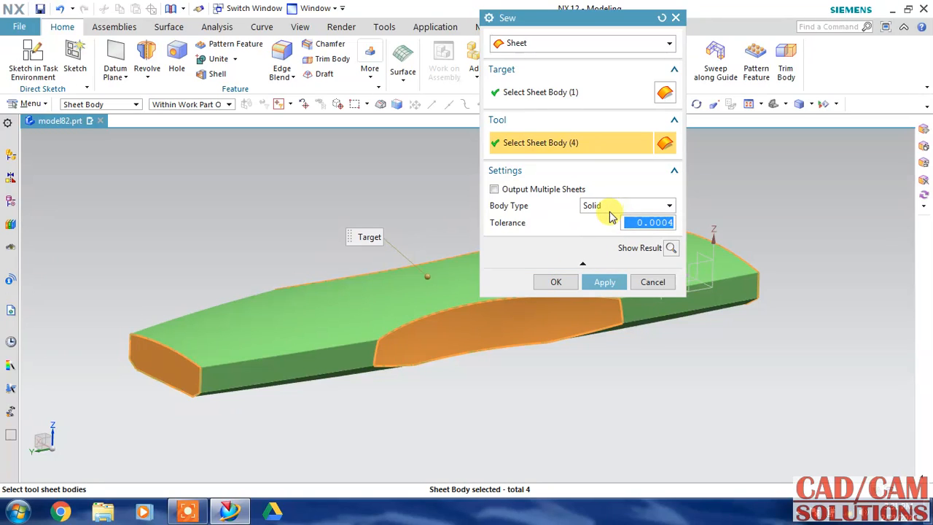
left_click(560, 282)
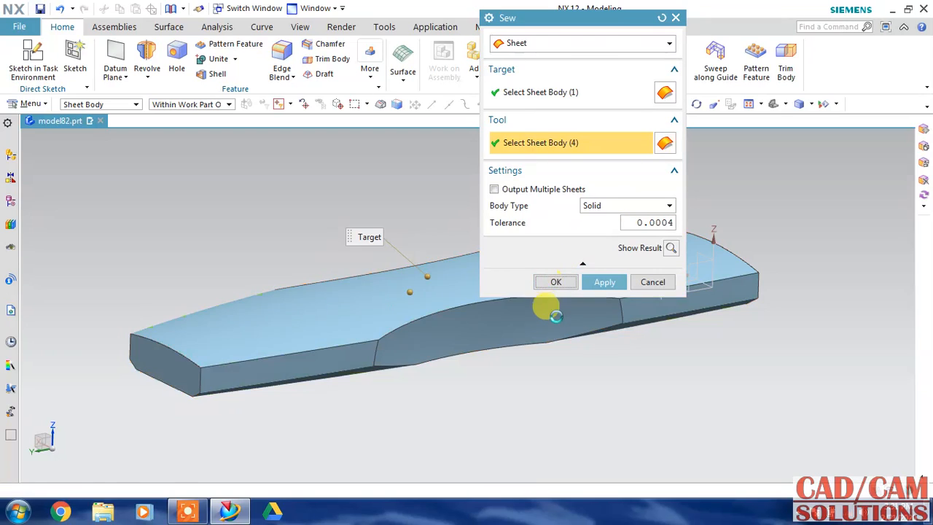
mouse_move(498, 371)
middle_mouse_down()
mouse_move(452, 386)
mouse_move(497, 385)
middle_mouse_up()
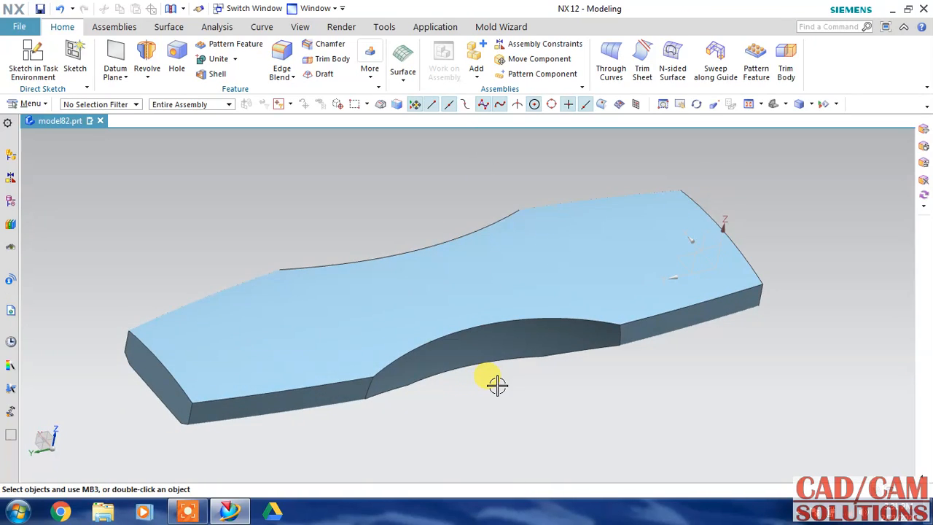
left_click(282, 56)
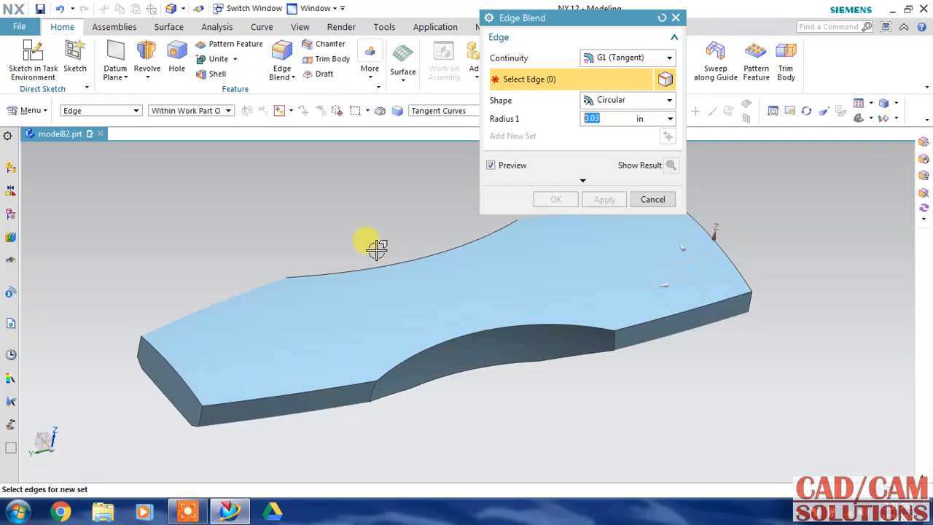
type(".5")
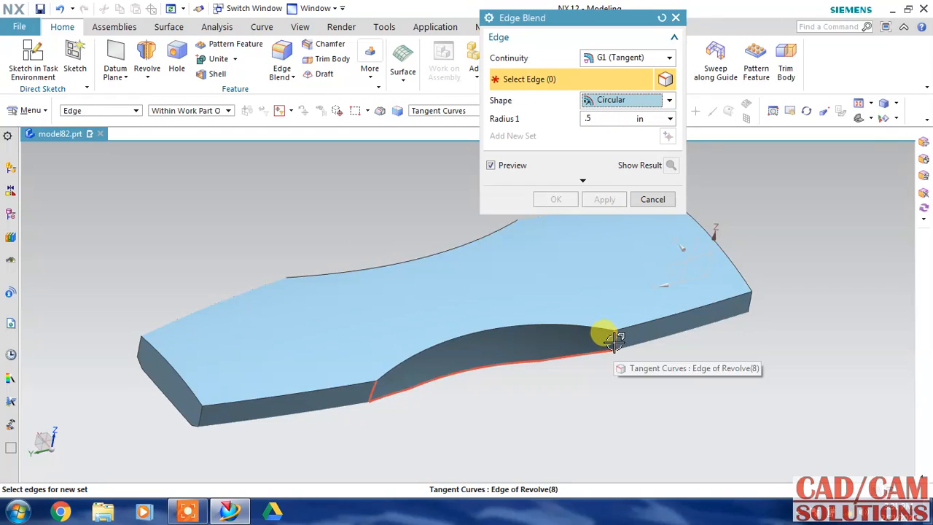
left_click(186, 409)
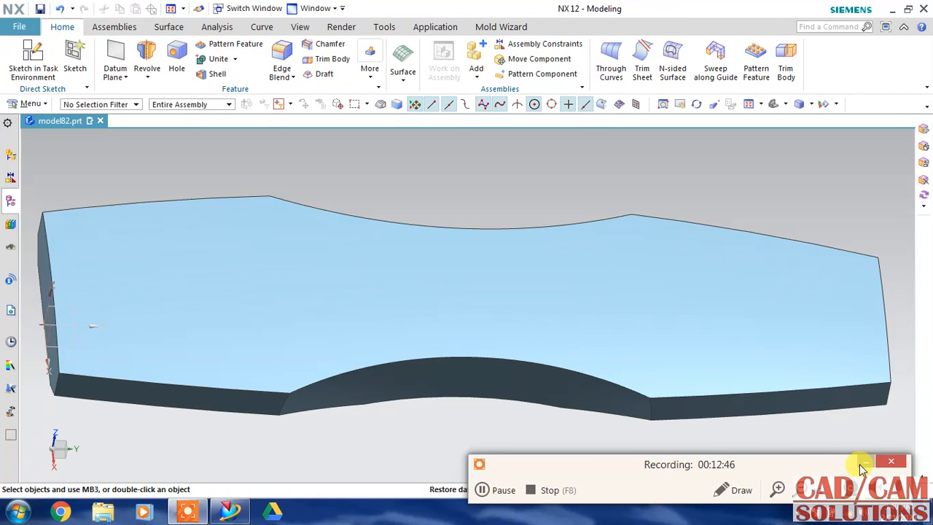
Step: Apply a circular Edge Blend of radius .5 in to the eight short upright edges at the end corners and concave side transitions
left_click(282, 62)
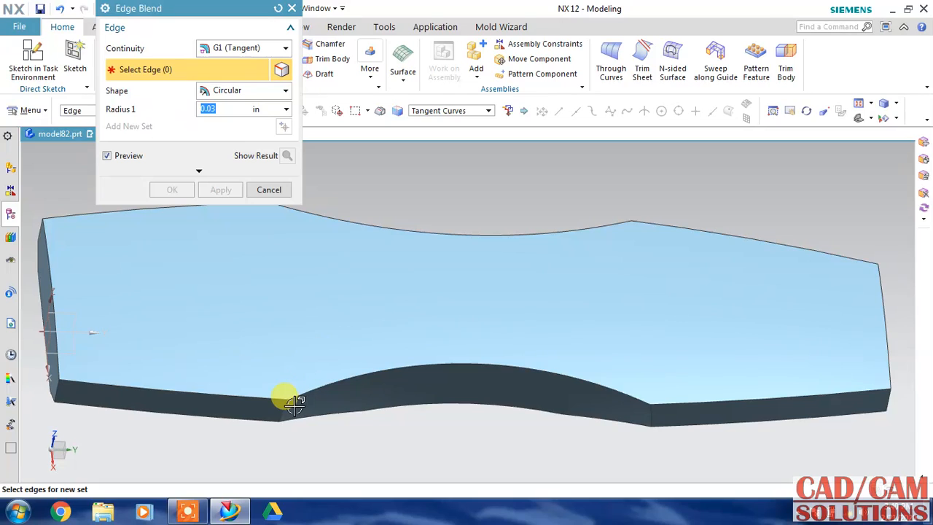
left_click(289, 405)
left_click(651, 407)
left_click(890, 398)
left_click(59, 391)
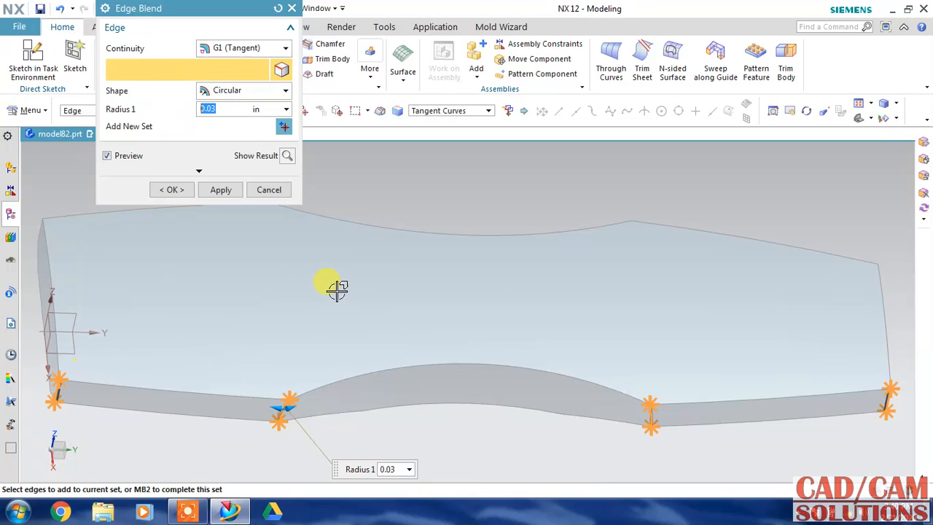
middle_click_drag(431, 217, 365, 333)
left_click(289, 338)
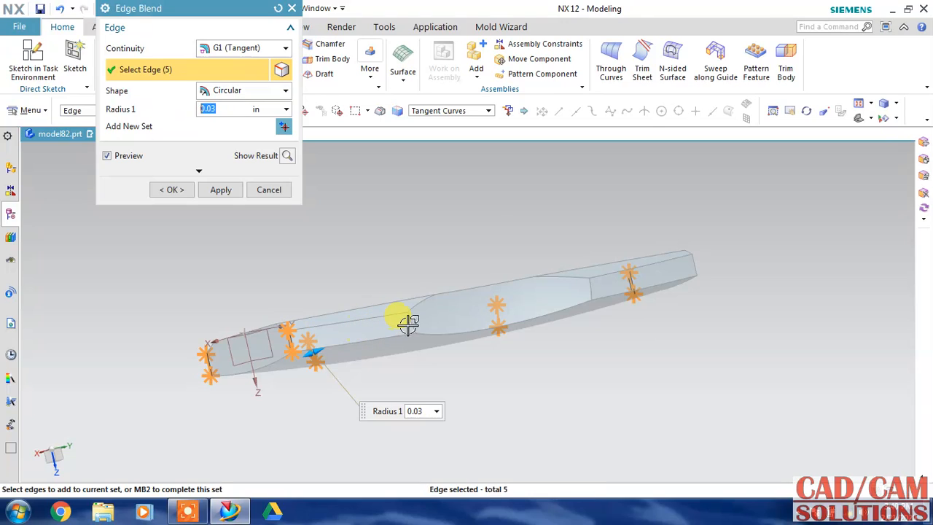
left_click(412, 323)
left_click(602, 288)
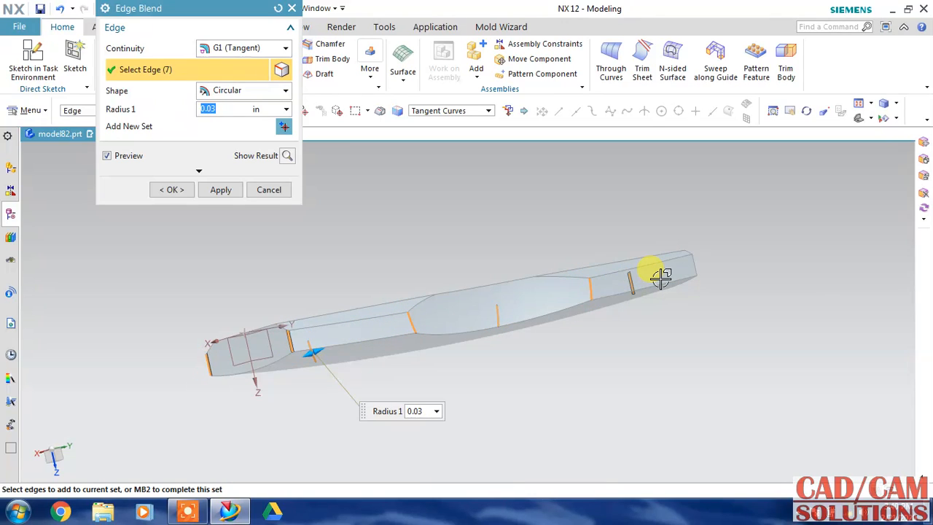
left_click(698, 264)
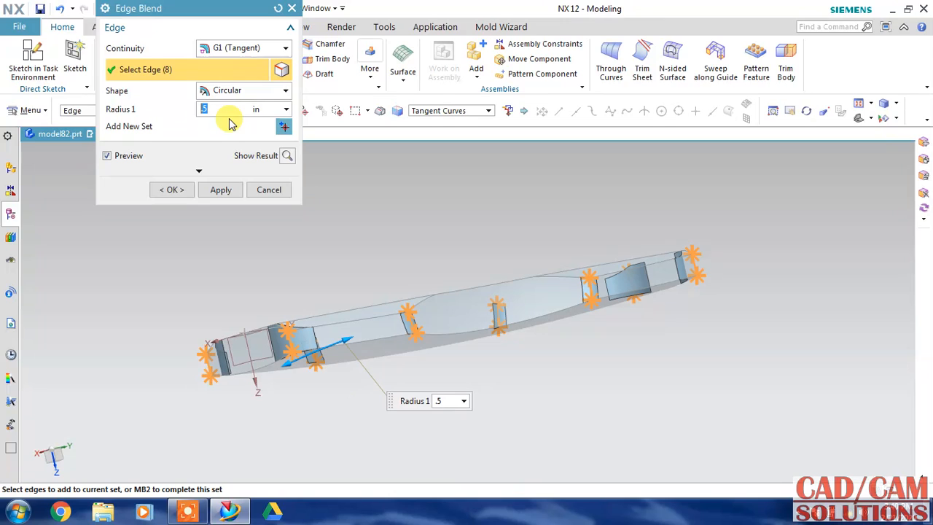
middle_click_drag(460, 173, 458, 213)
left_click(172, 189)
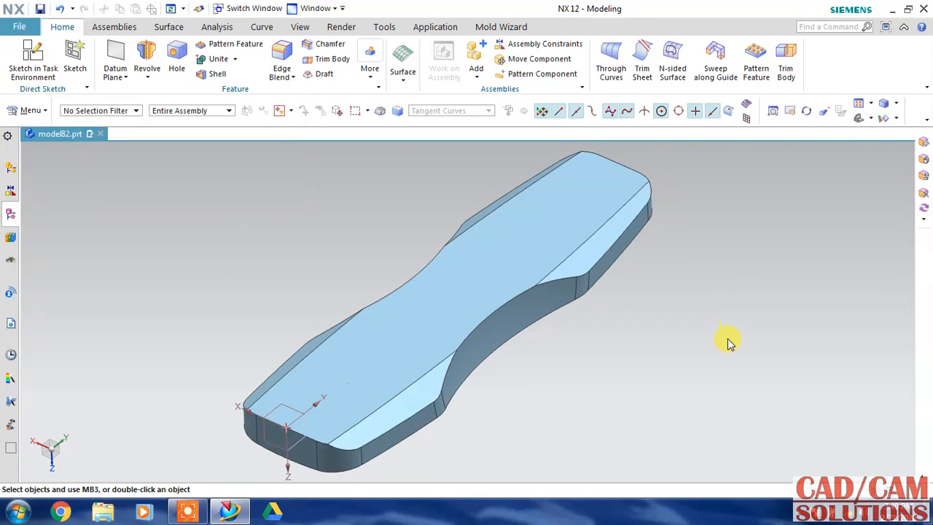
Step: Set up an Edge Blend of radius .125 in on the tangent edge loop around the upper face and preview its result
middle_click_drag(624, 308, 605, 178)
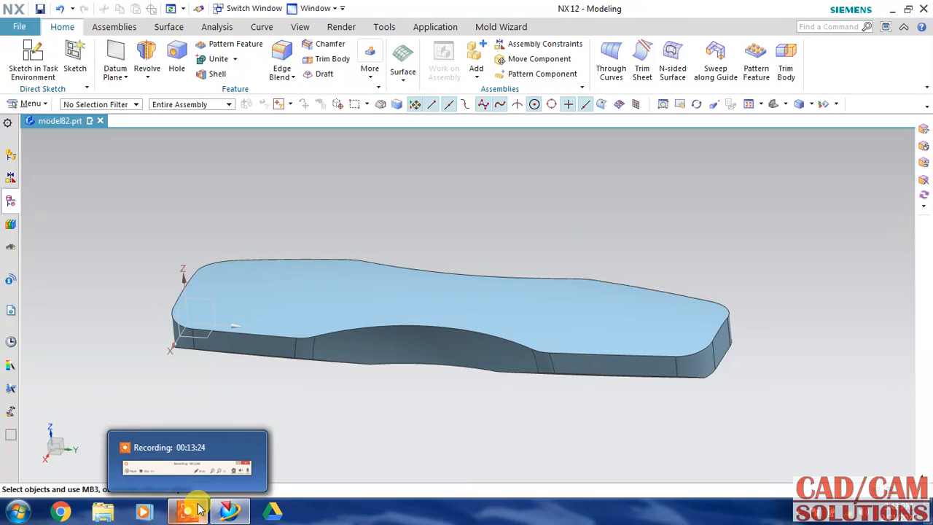
left_click(280, 55)
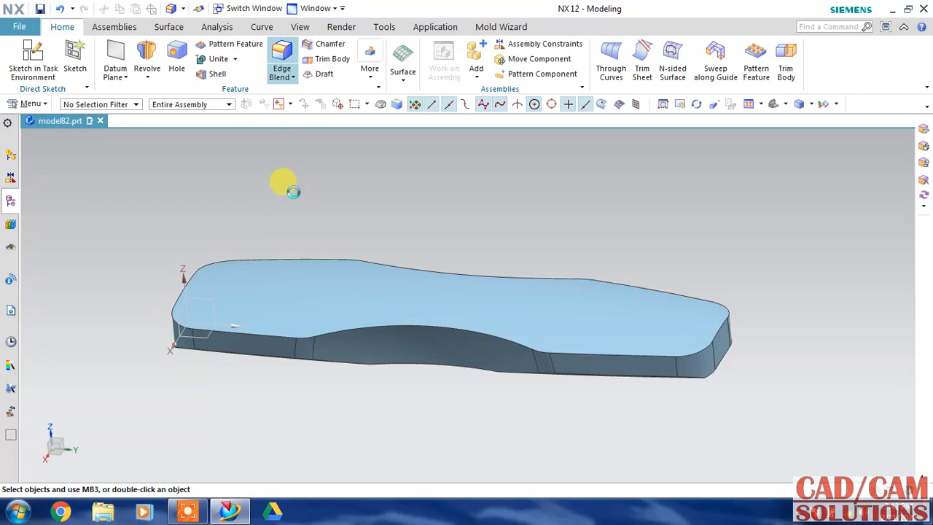
left_click(345, 332)
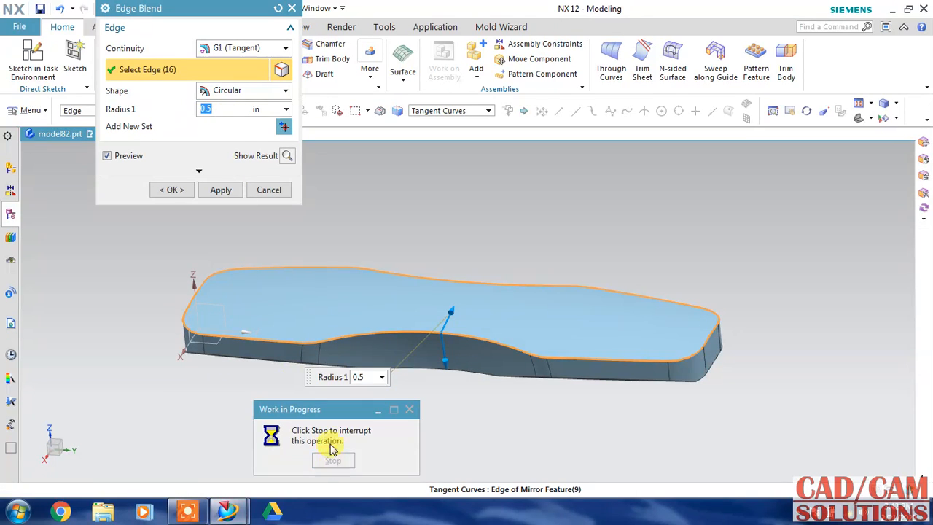
left_click(333, 463)
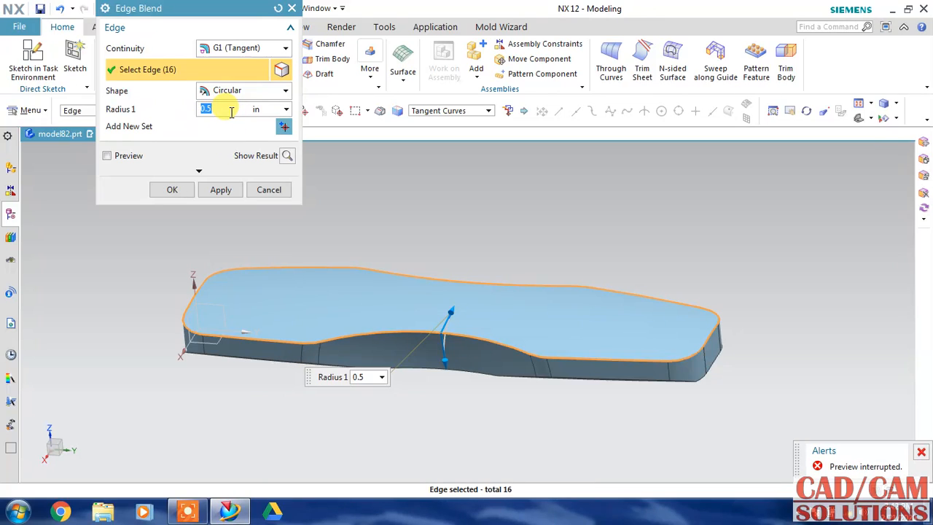
double_click(231, 110)
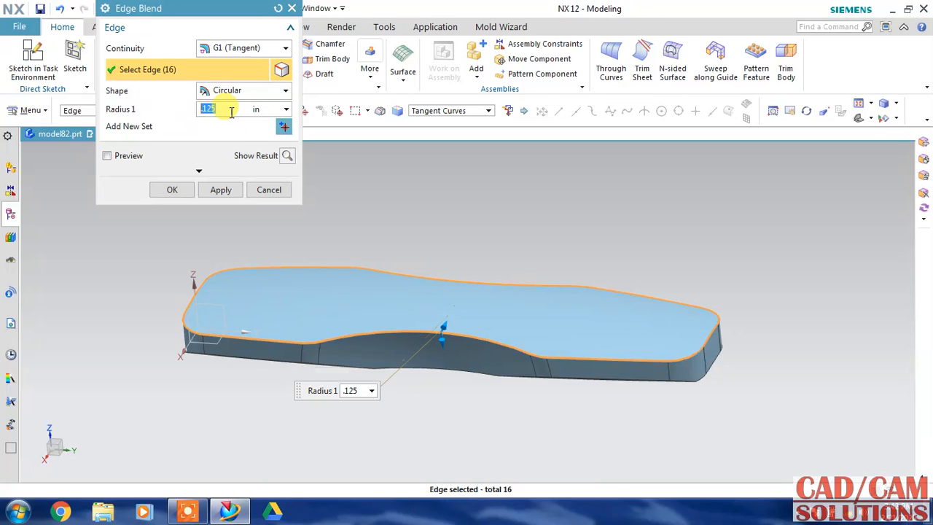
left_click(286, 156)
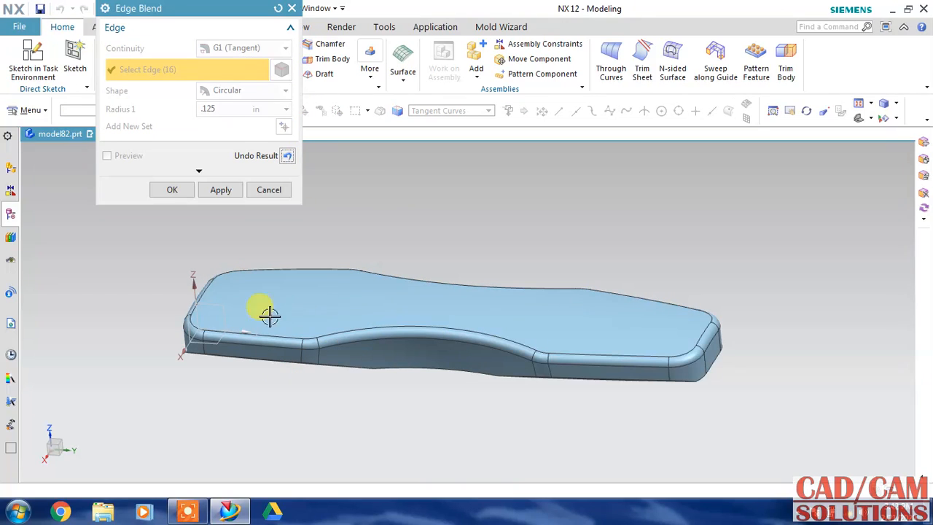
left_click(287, 162)
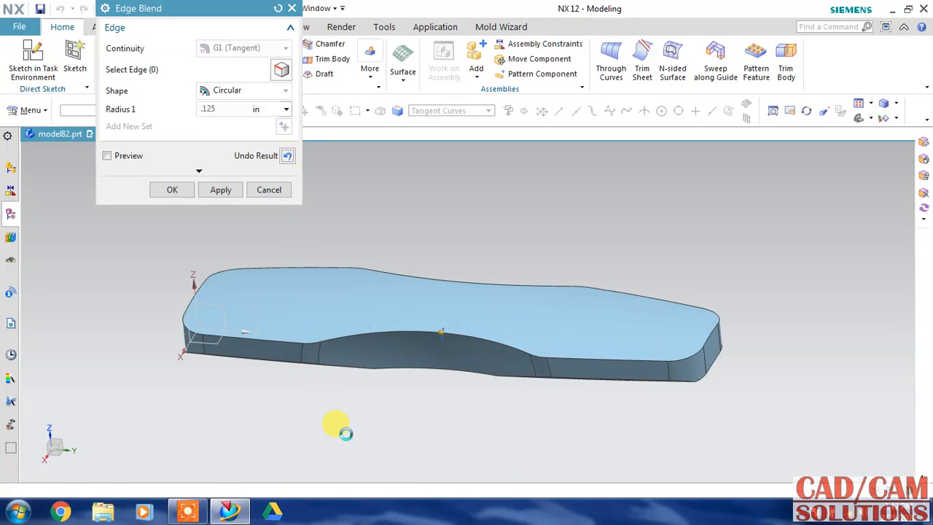
left_click(382, 370)
middle_click_drag(435, 432, 466, 343)
left_click(348, 296)
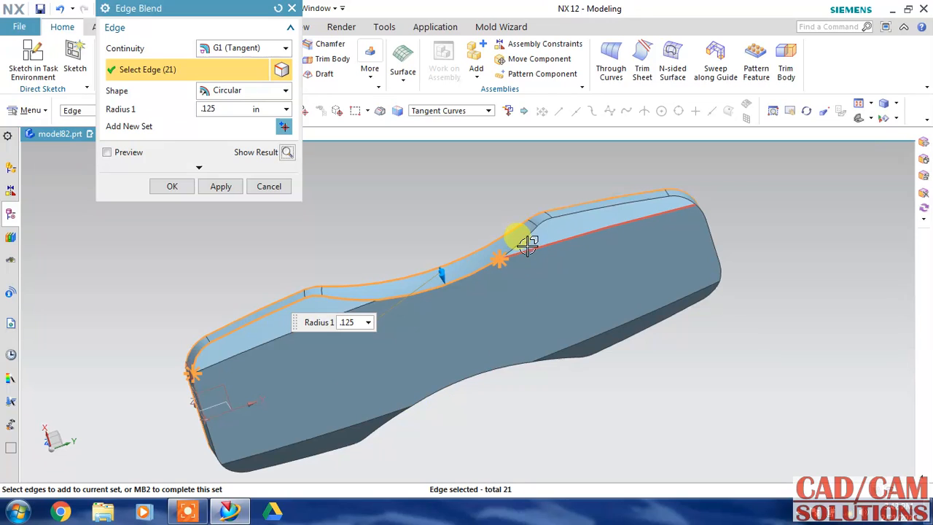
left_click(561, 209)
left_click(715, 234)
middle_click_drag(683, 354, 662, 296)
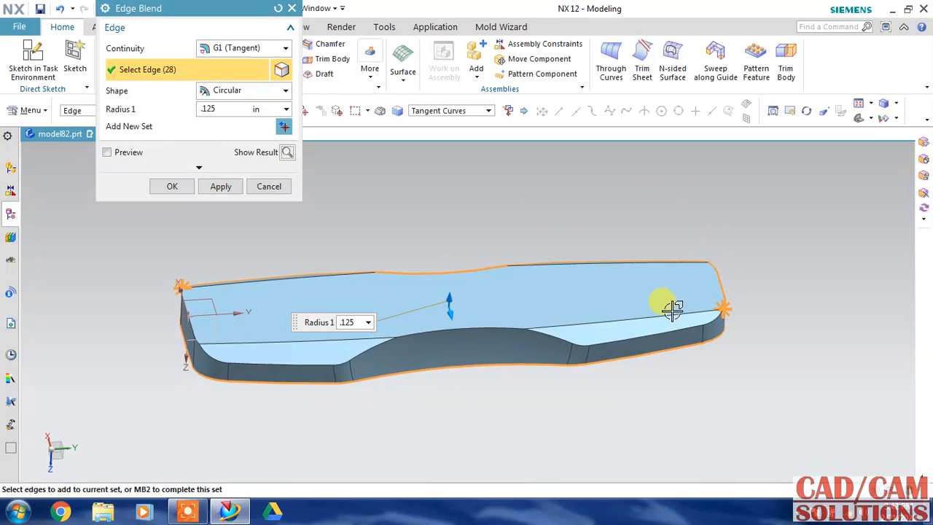
left_click(635, 345)
left_click(361, 357)
left_click(309, 364)
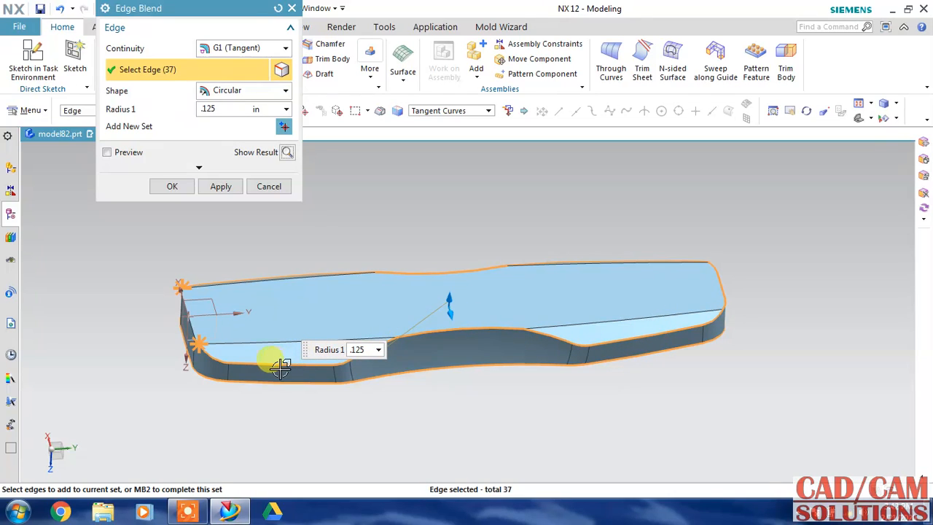
left_click(190, 328)
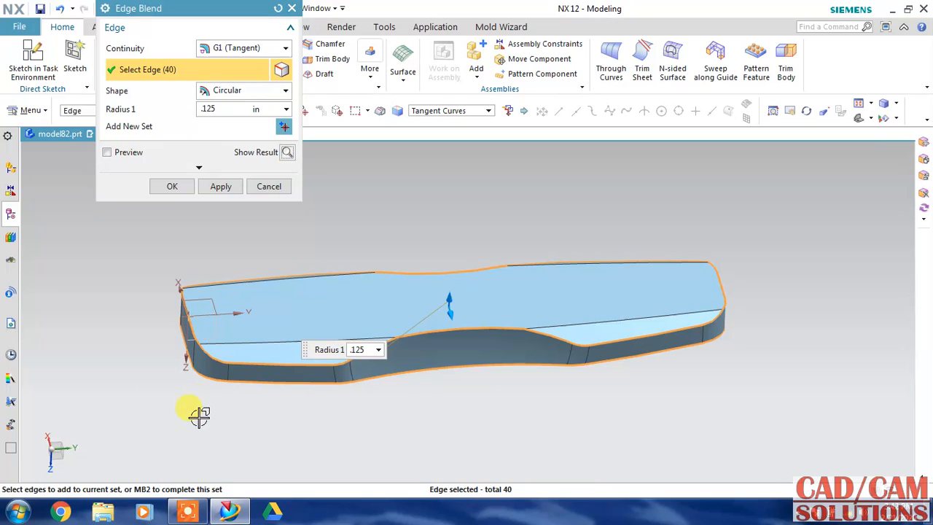
left_click(287, 153)
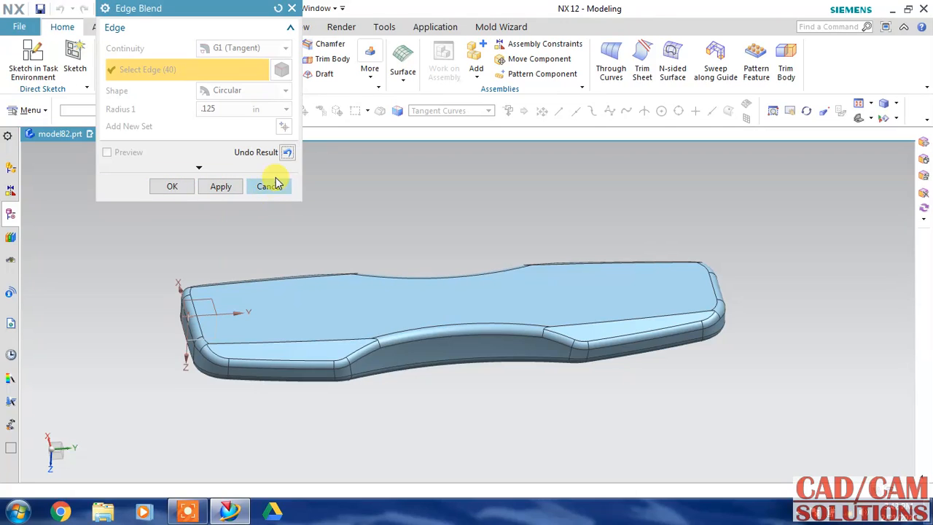
left_click(287, 155)
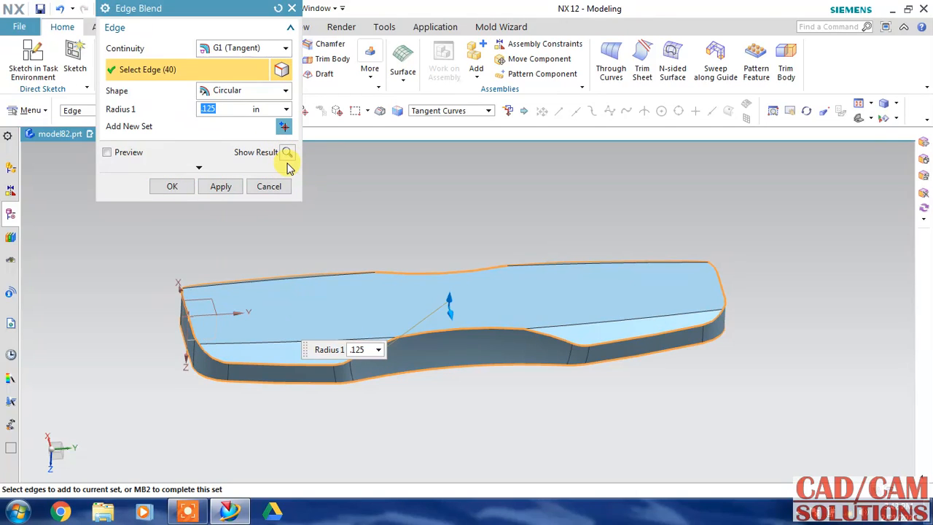
left_click(281, 344)
left_click(605, 318)
middle_click_drag(537, 204, 541, 246)
left_click(503, 259)
left_click(308, 268)
left_click(286, 152)
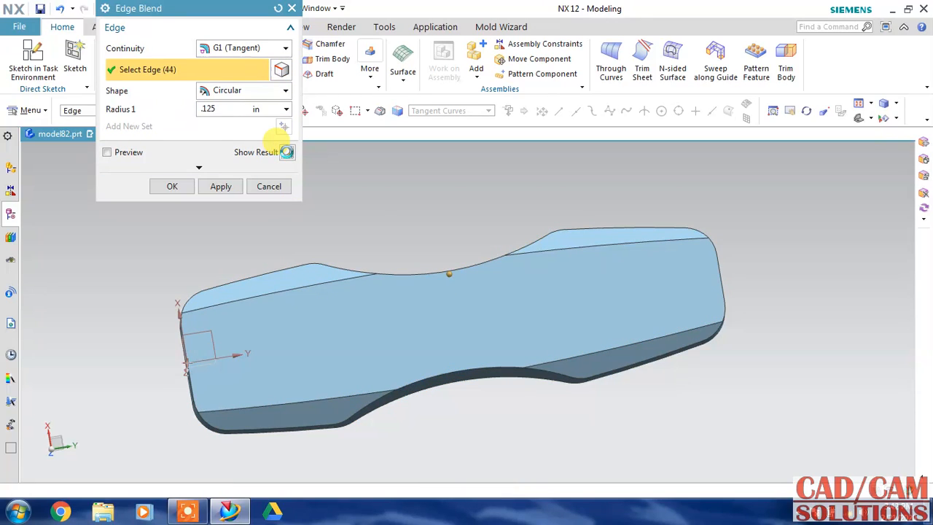
middle_click_drag(381, 204, 418, 225)
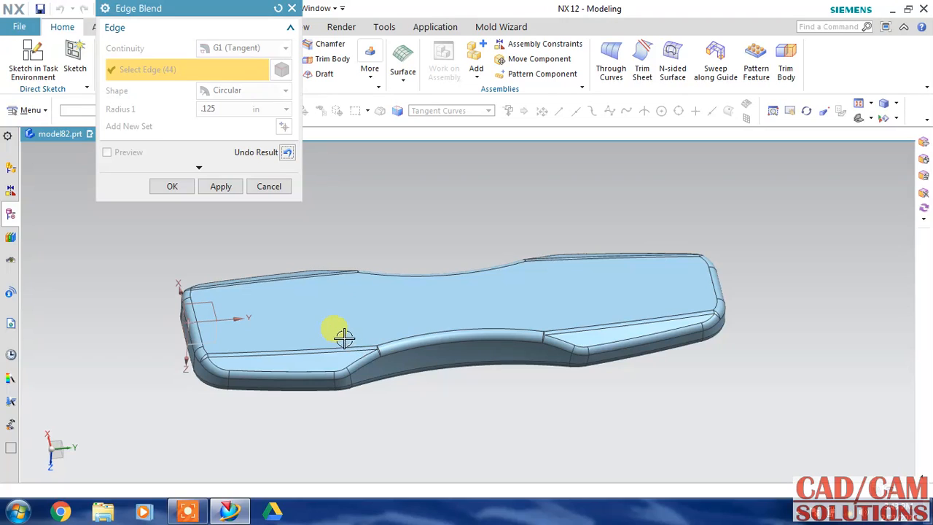
left_click(268, 187)
Step: Apply a circular Edge Blend of radius .125 in to the tangent edge loop around the upper face
left_click(281, 57)
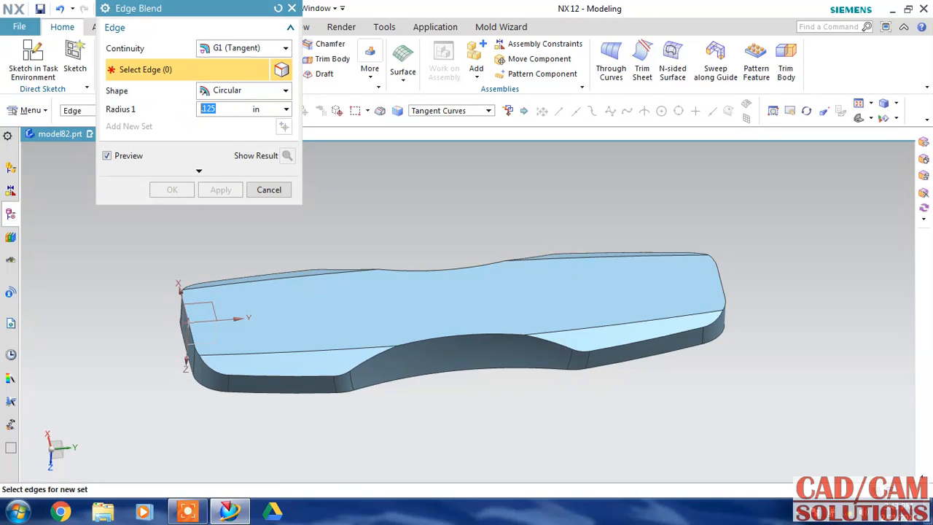
left_click(294, 389)
left_click(220, 189)
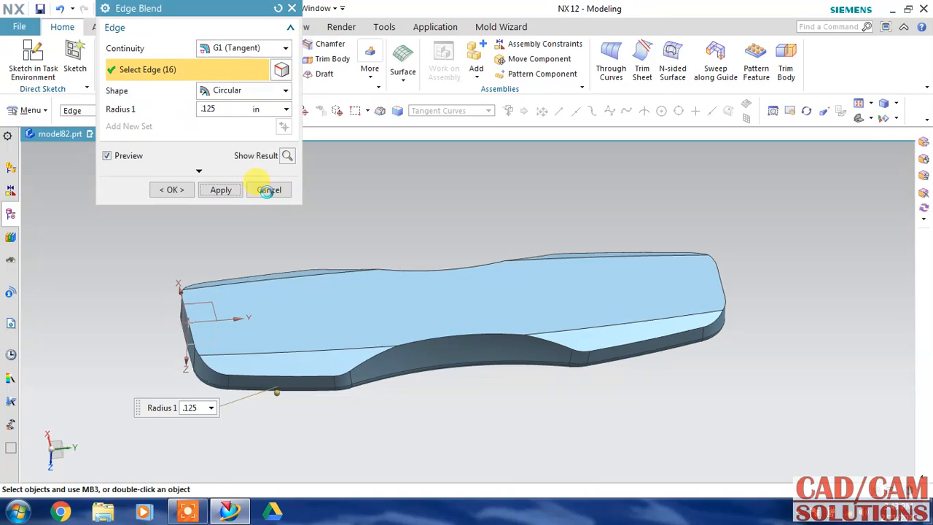
Step: Apply a 0.125 in Edge Blend to the four long crease edges on the underside between the flat middle and the sloped sides
left_click(297, 347)
left_click(566, 308)
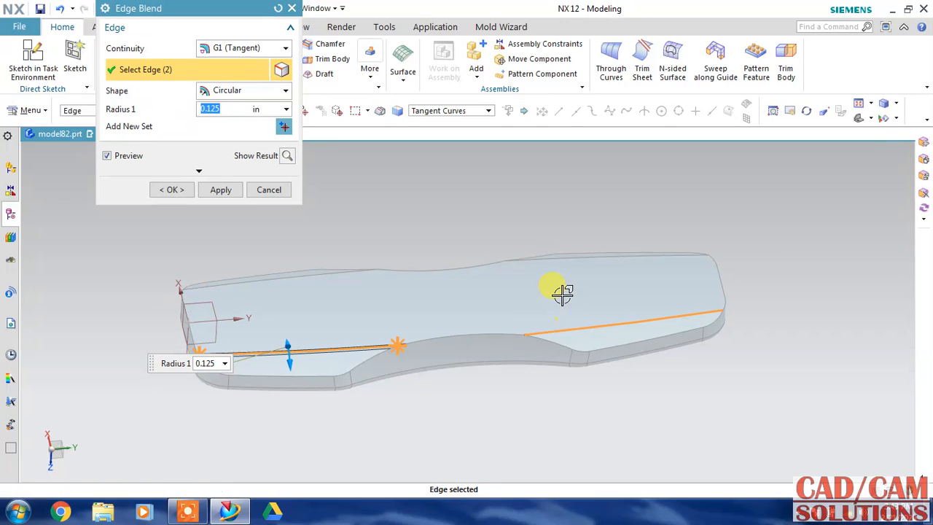
left_click(546, 255)
left_click(294, 277)
middle_click_drag(396, 216, 389, 245)
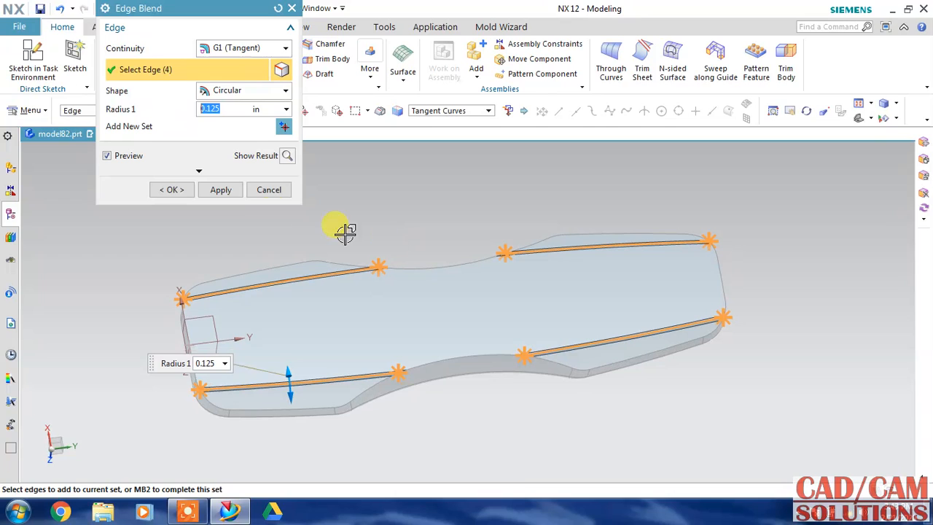
left_click(239, 194)
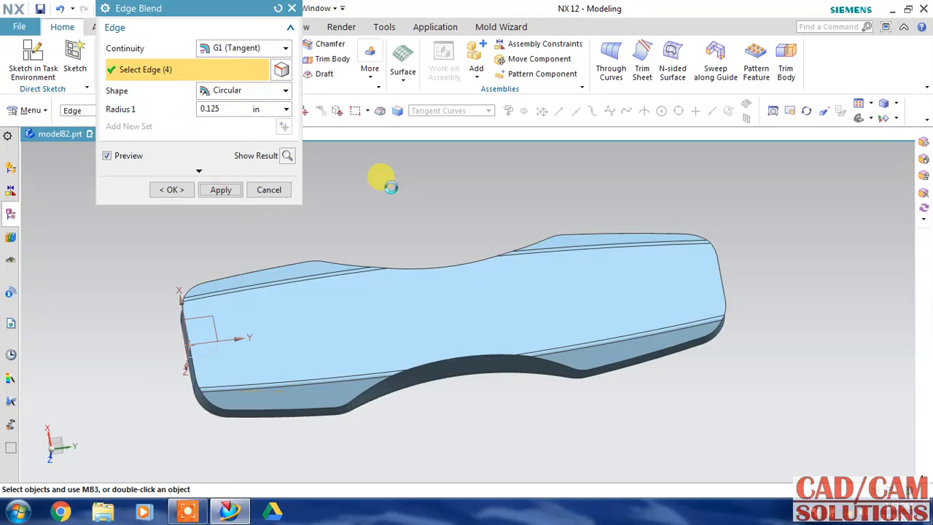
Step: Round the complete tangent edge loop around the underside with a 0.125 in Edge Blend
left_click(424, 366)
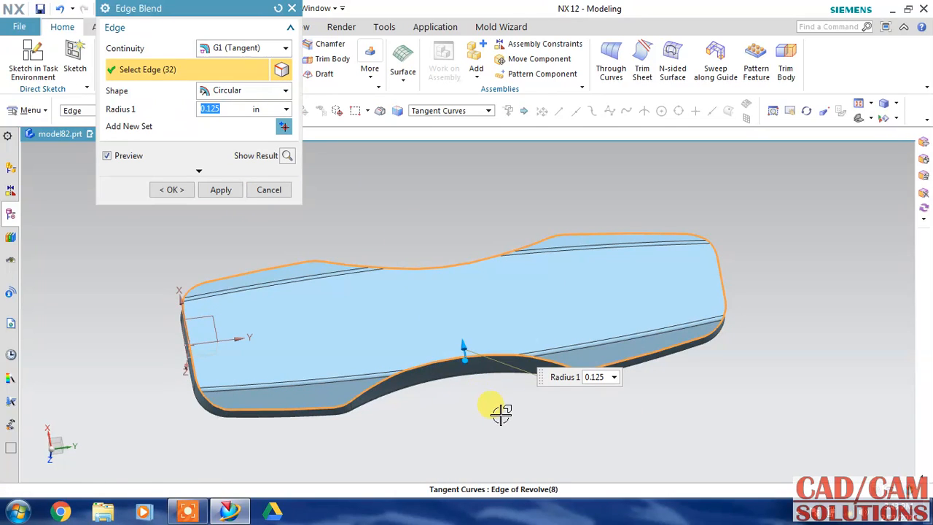
left_click(175, 189)
middle_click_drag(448, 167, 450, 241)
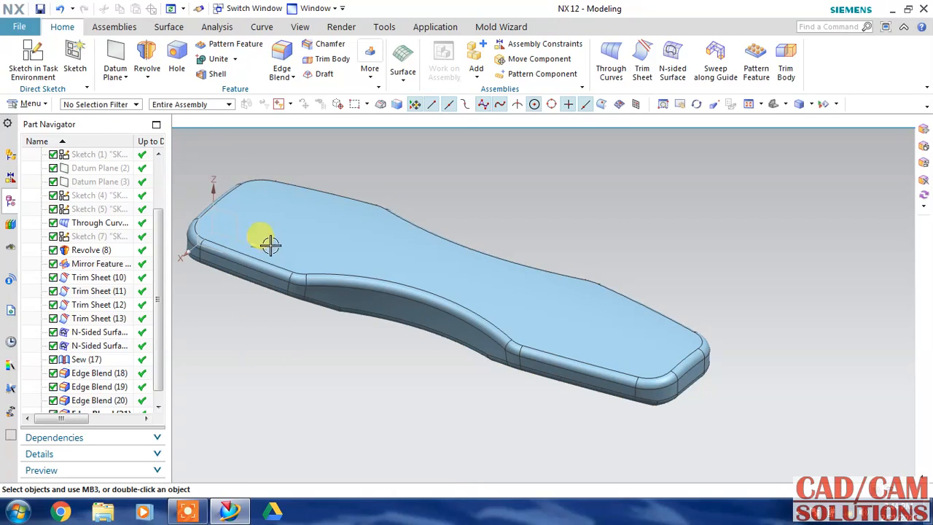
Step: Hollow the blended solid body with a Shell All Faces feature of 0.06 in thickness
left_click(218, 73)
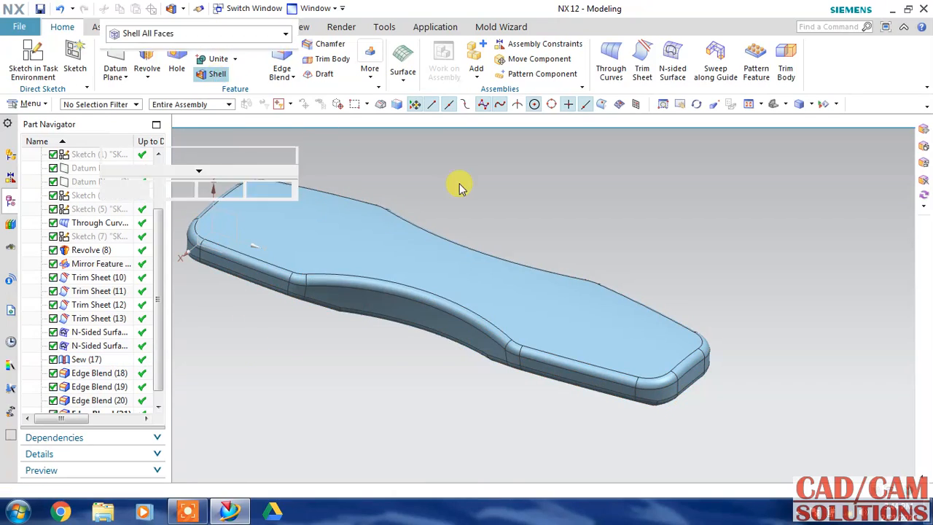
left_click(219, 33)
left_click(187, 46)
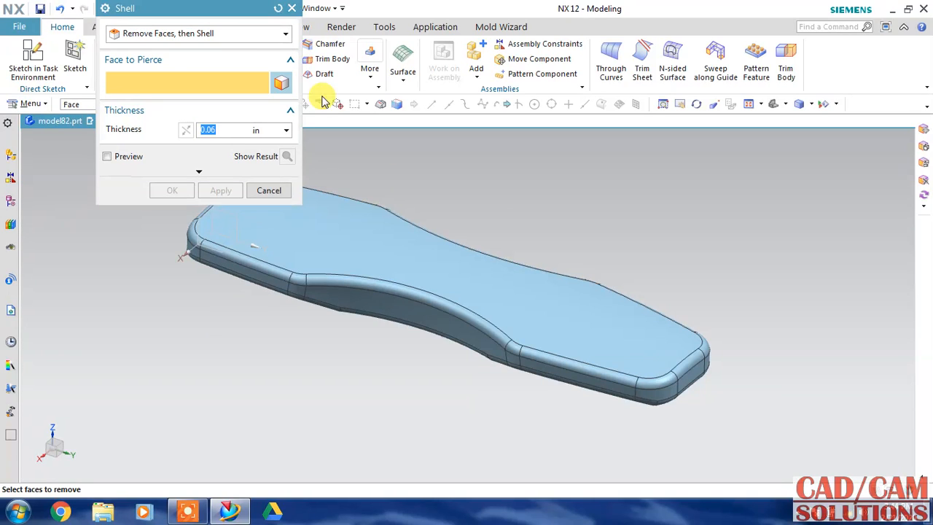
left_click(183, 34)
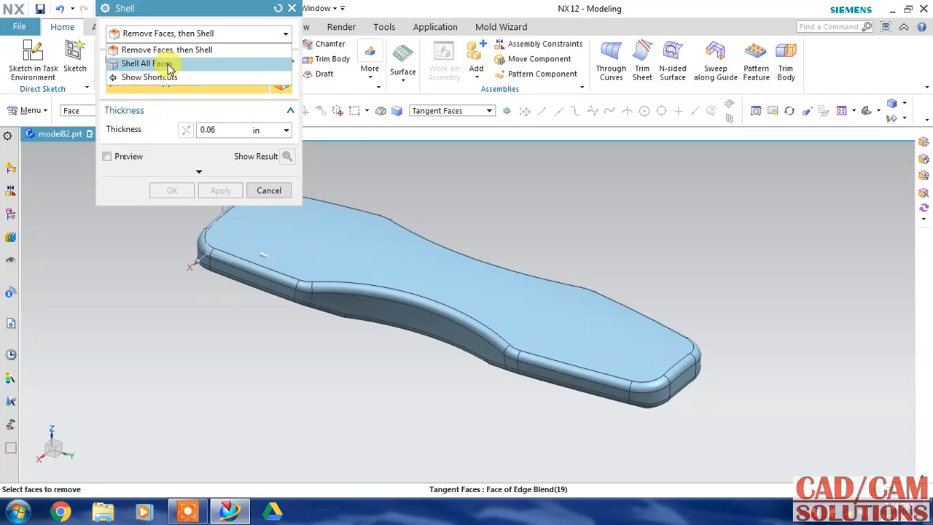
left_click(146, 63)
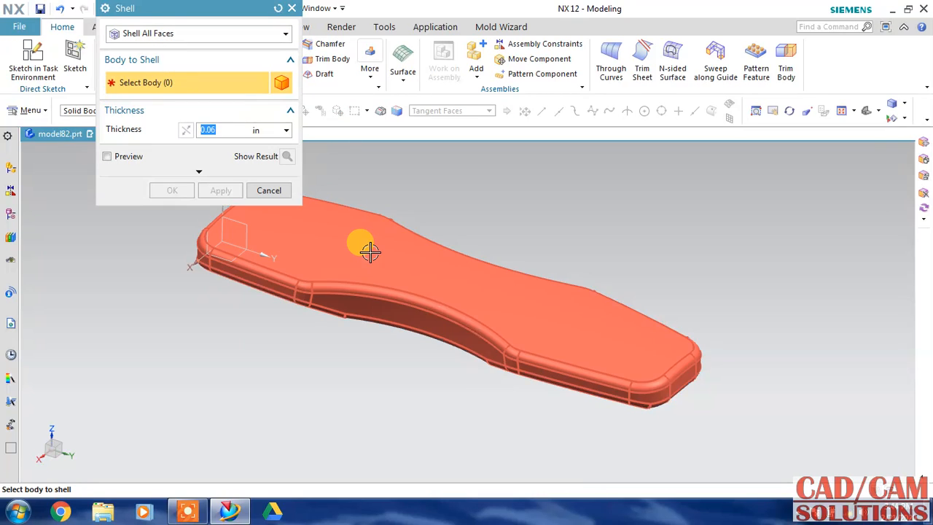
left_click(368, 248)
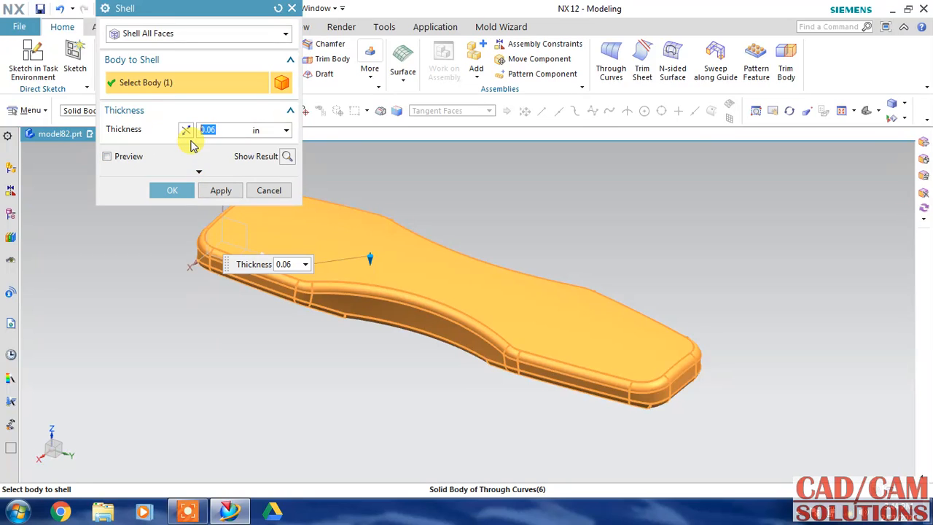
left_click(172, 191)
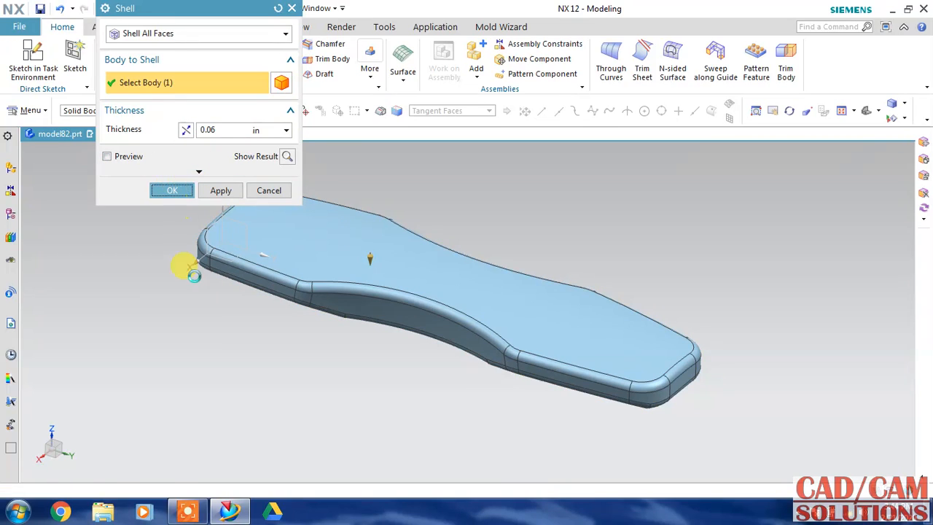
Step: Examine the hollow interior with a temporary One Plane section view across the X direction, and discard the section
middle_click_drag(281, 339, 303, 333)
left_click(11, 154)
left_click(31, 103)
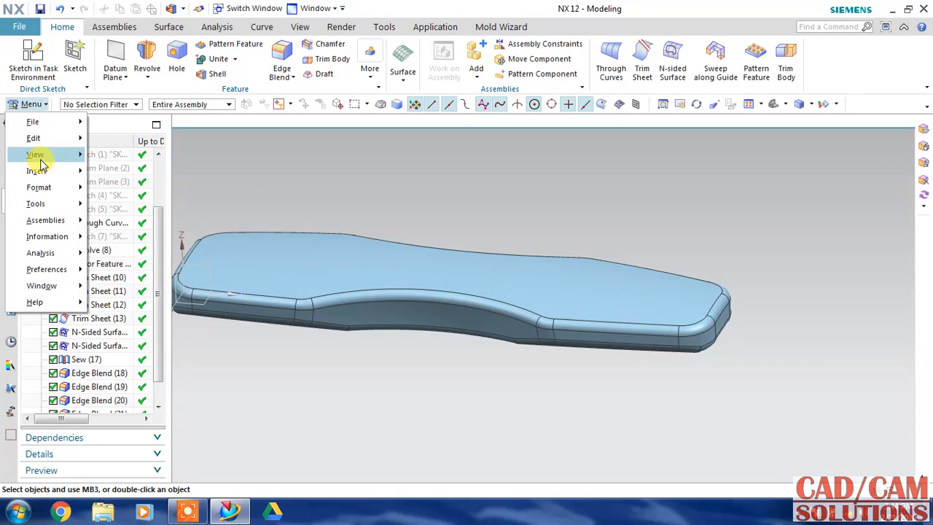
mouse_move(43, 154)
mouse_move(138, 173)
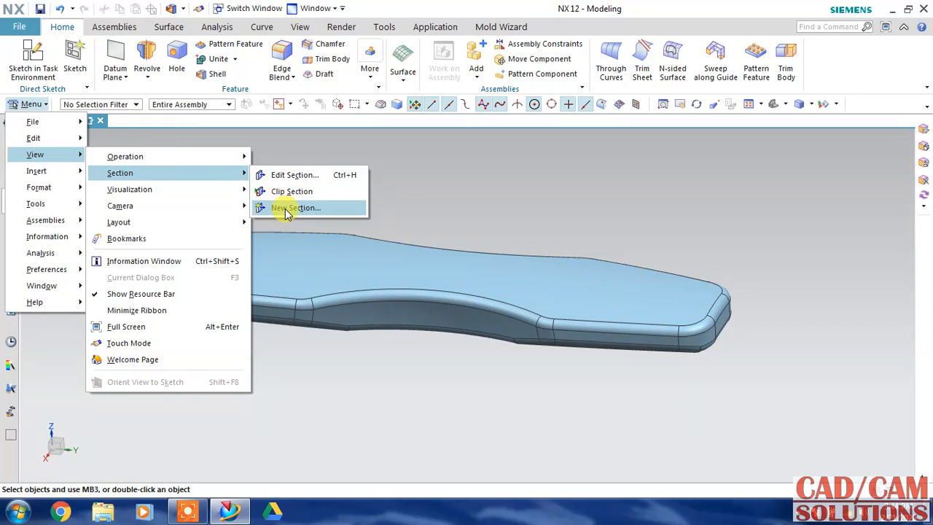
left_click(288, 208)
middle_click_drag(412, 208, 371, 252)
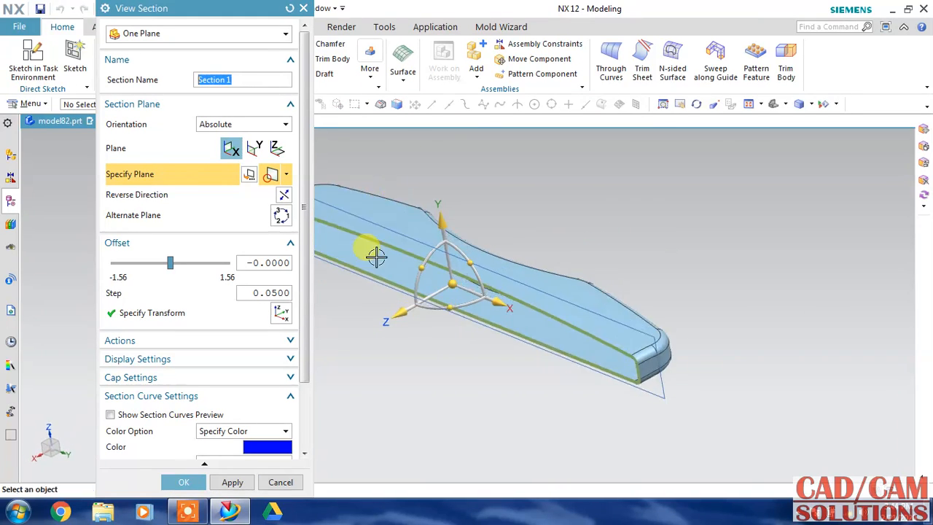
left_click(280, 482)
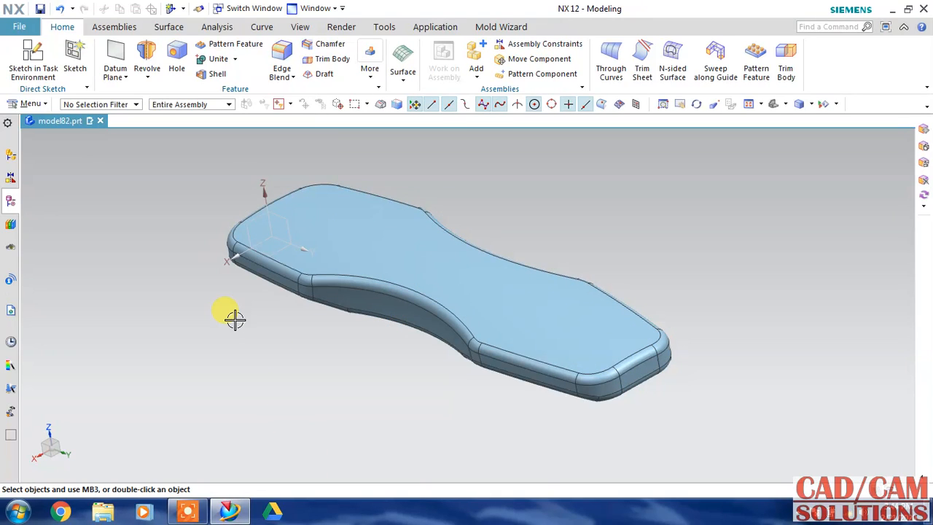
Step: Create a sketch on the YZ datum plane with the Y-axis as its horizontal reference
mouse_move(356, 348)
middle_mouse_down()
mouse_move(339, 333)
mouse_move(341, 341)
middle_mouse_up()
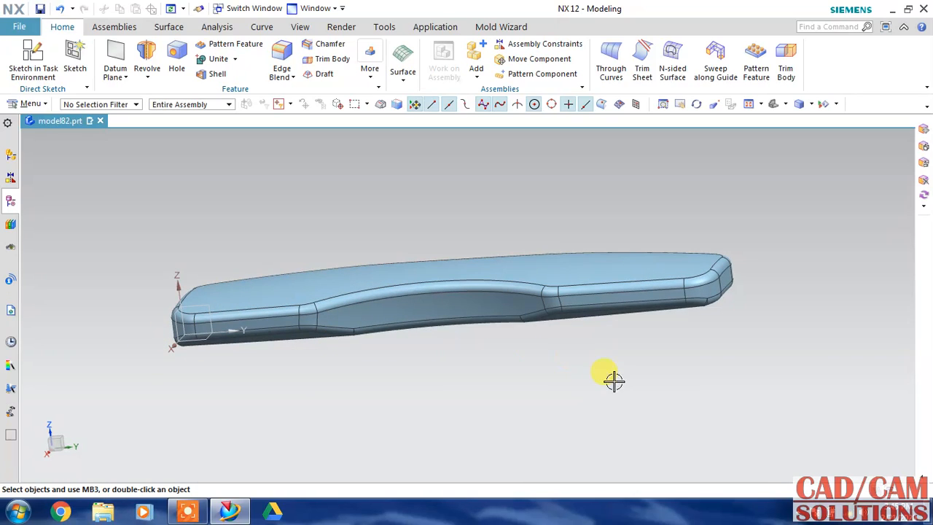
left_click(32, 64)
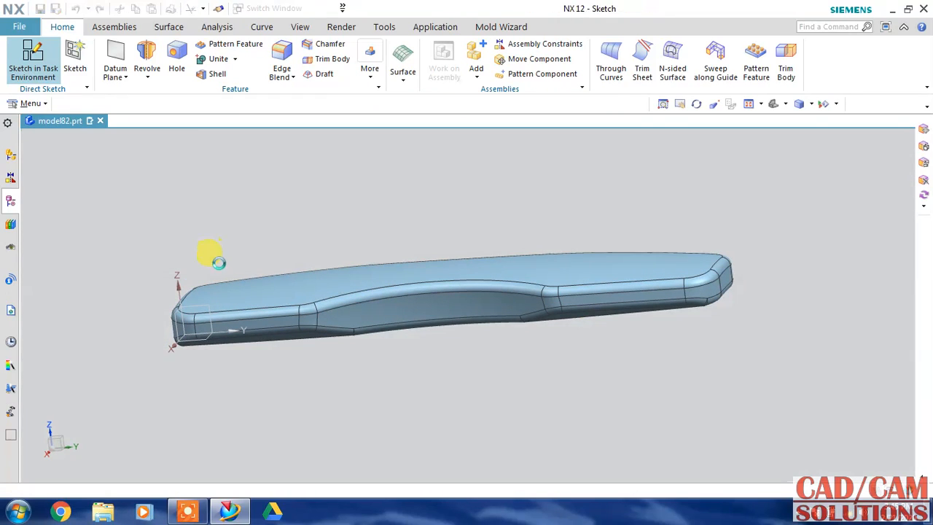
left_click(242, 329)
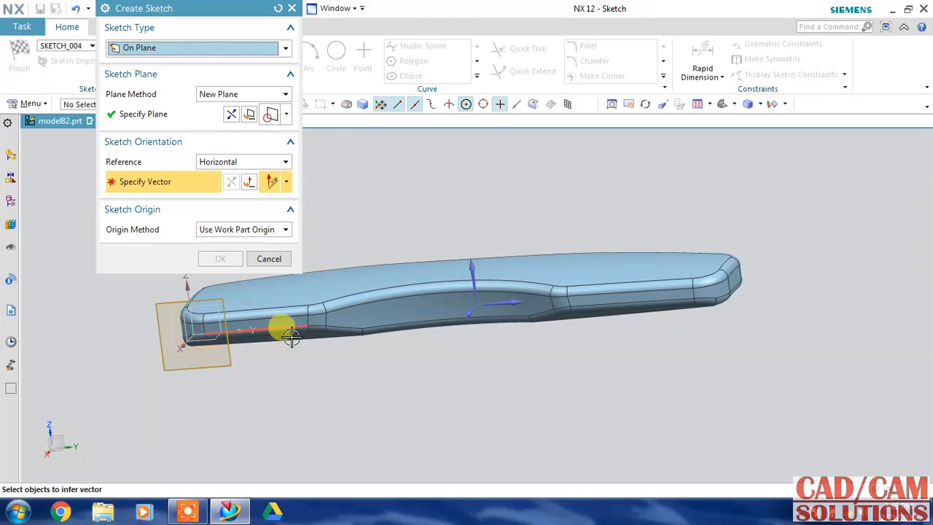
left_click(512, 304)
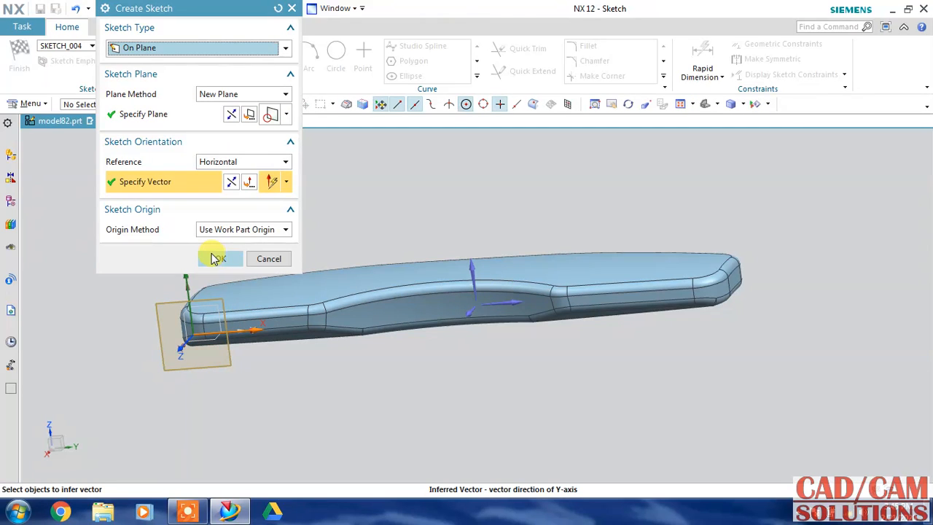
left_click(221, 258)
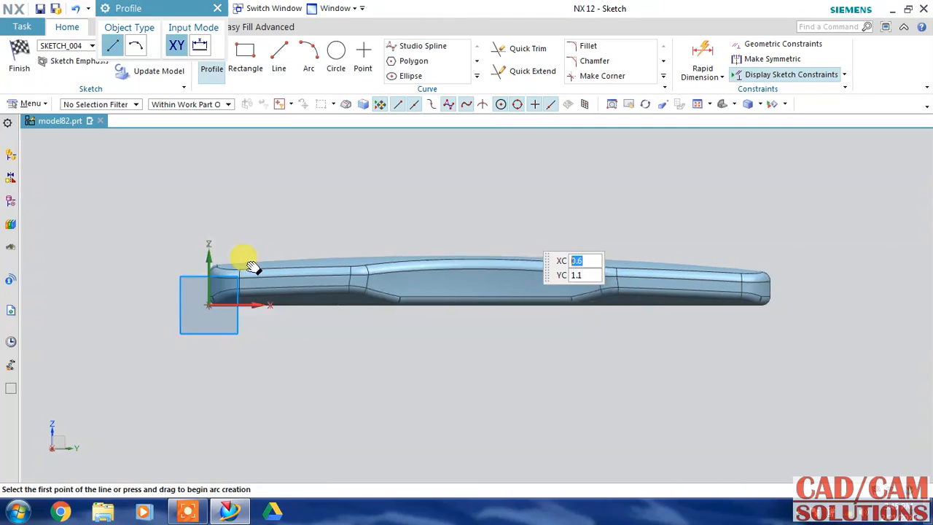
Step: Sketch a three-point arc of about 24.62 in radius spanning the body's length from end to end, bulging upward at the middle
left_click(308, 53)
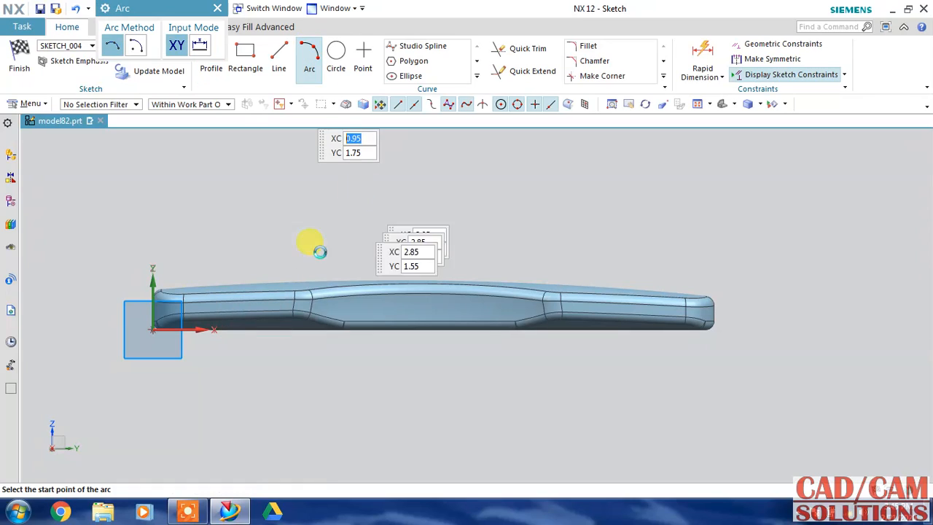
left_click(153, 312)
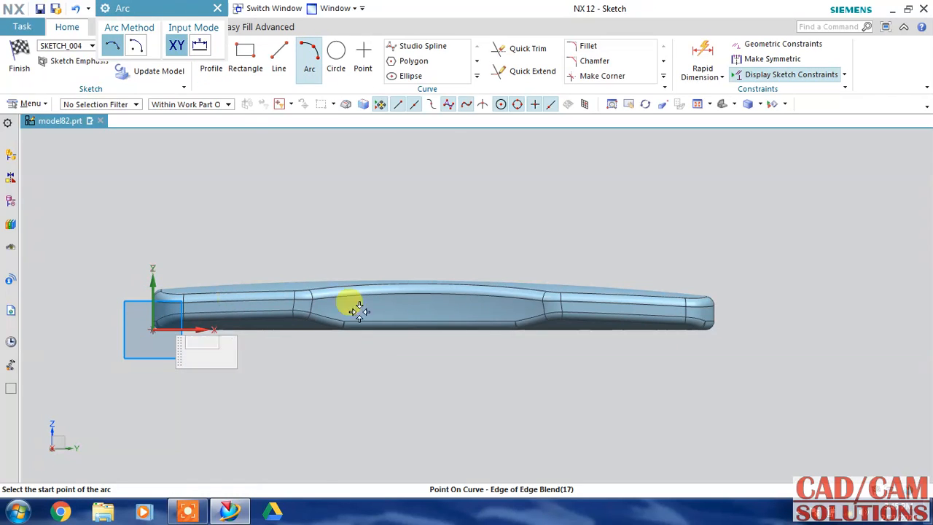
left_click(705, 309)
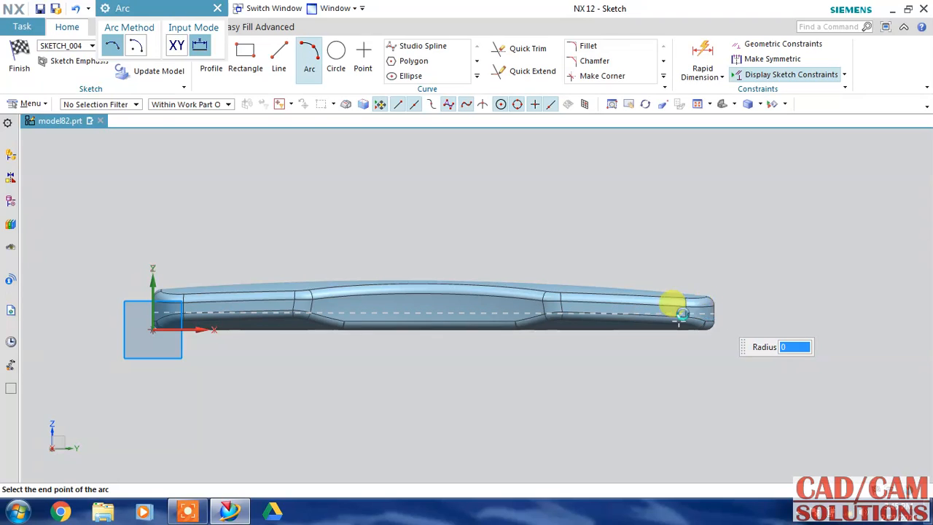
left_click(450, 289)
key("Escape")
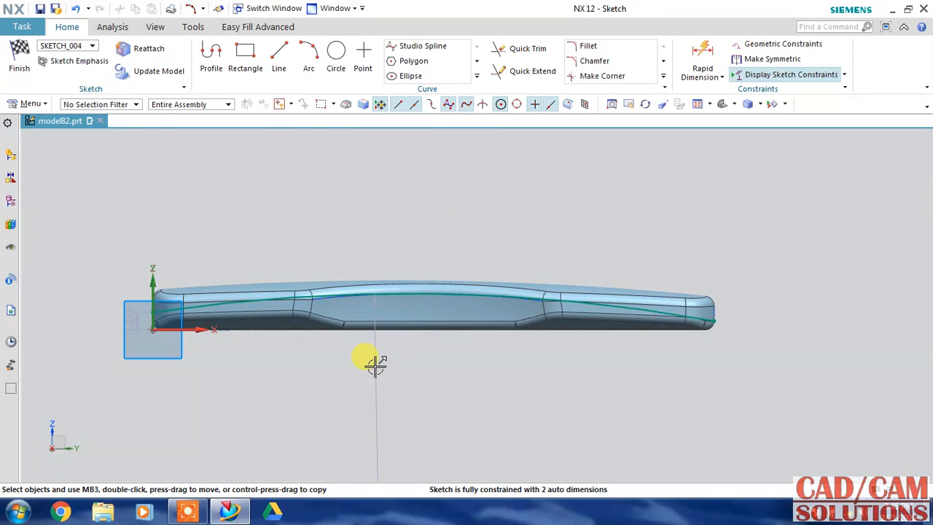
Step: Set the radius of the lengthwise arc to 80 in
double_click(373, 365)
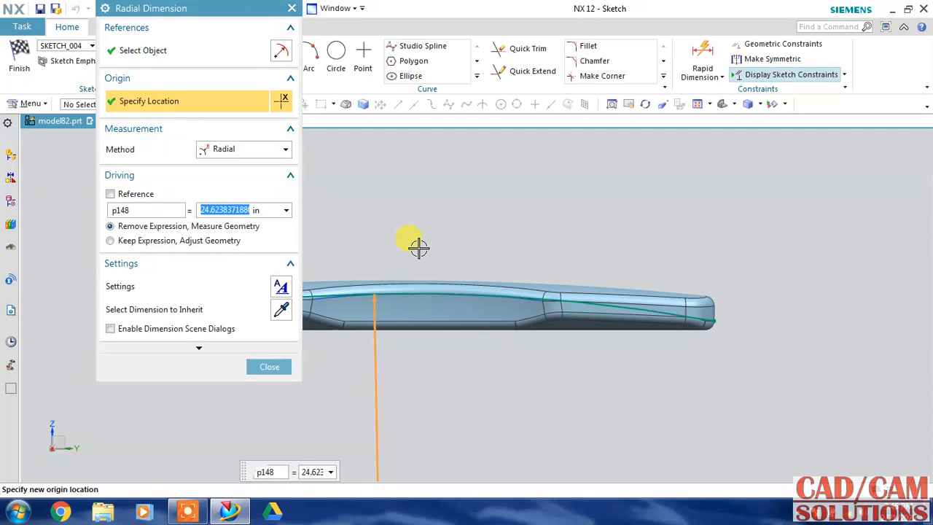
type("80")
key("Return")
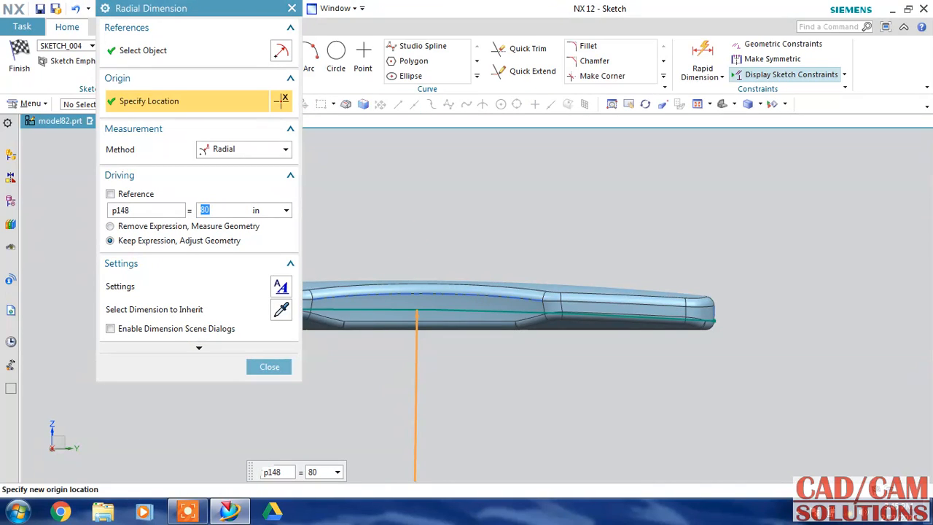
left_click(270, 366)
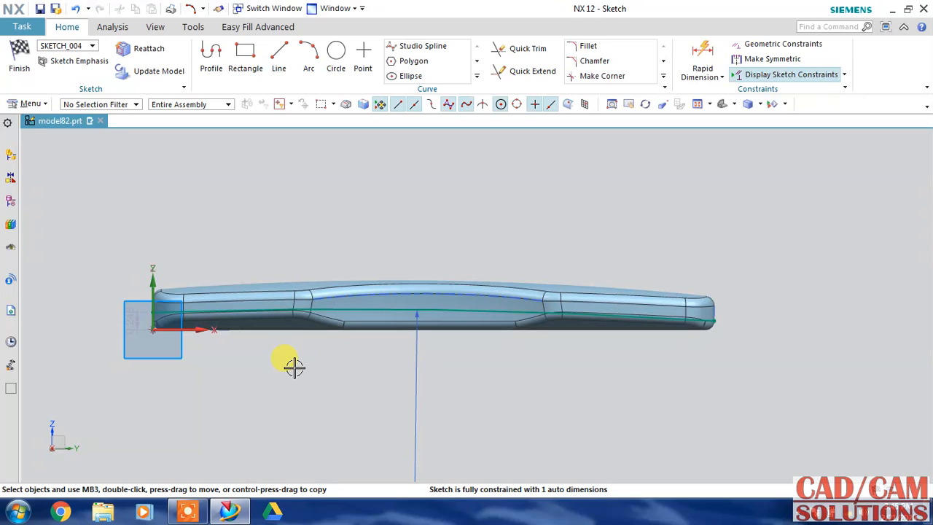
Step: Delete the lengthwise arc from the sketch, leaving the solid body unchanged
scroll(708, 318, "up", 3)
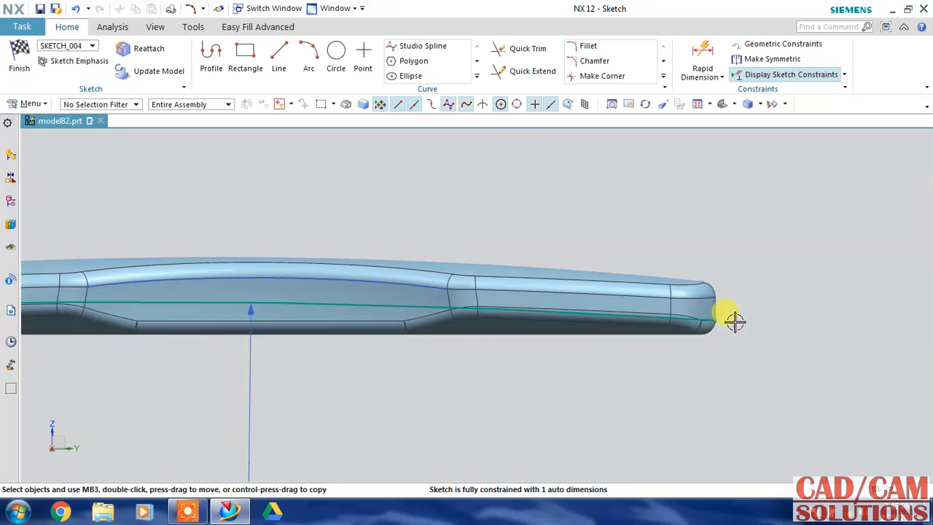
left_click(716, 319)
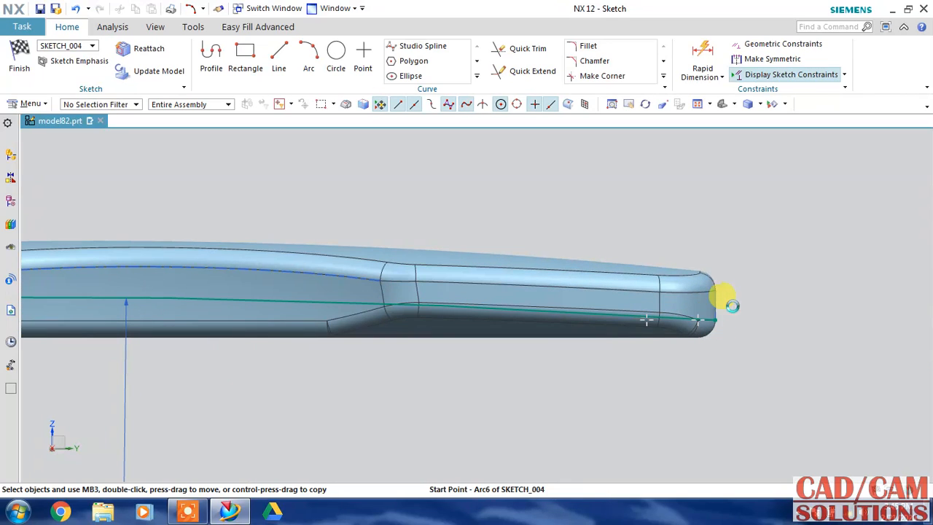
left_click(716, 300)
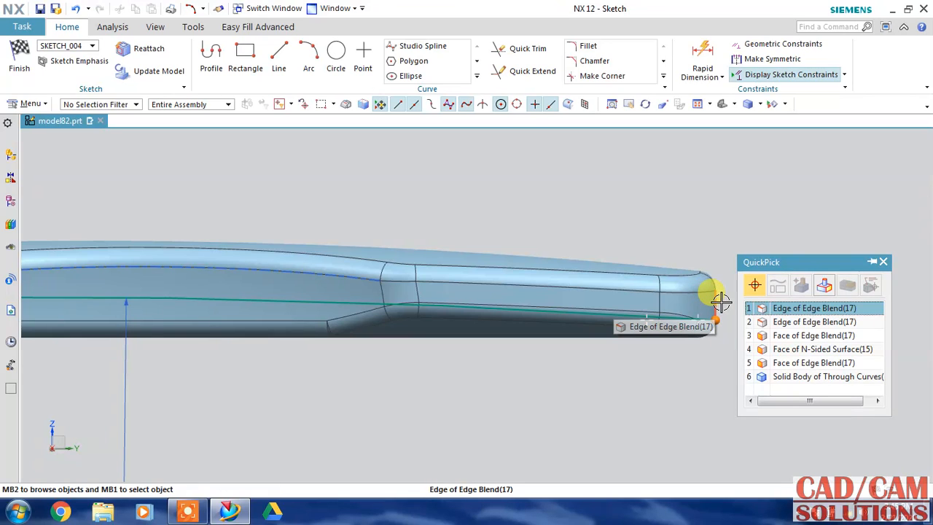
left_click(882, 262)
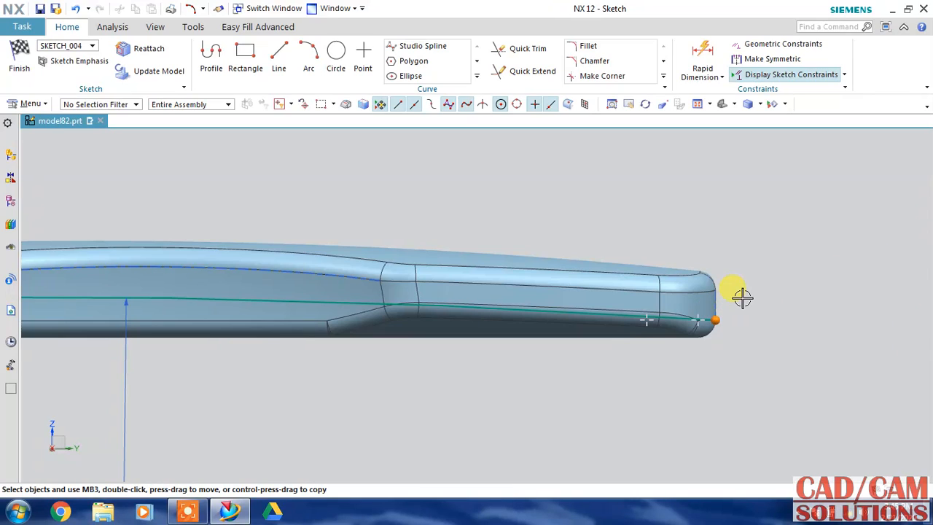
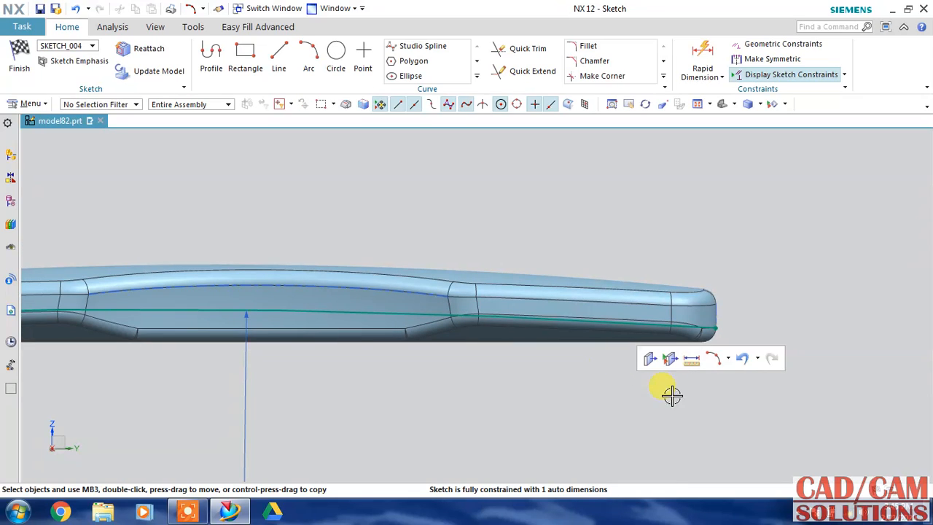
mouse_move(747, 313)
middle_mouse_down()
mouse_move(741, 331)
mouse_move(717, 328)
middle_mouse_up()
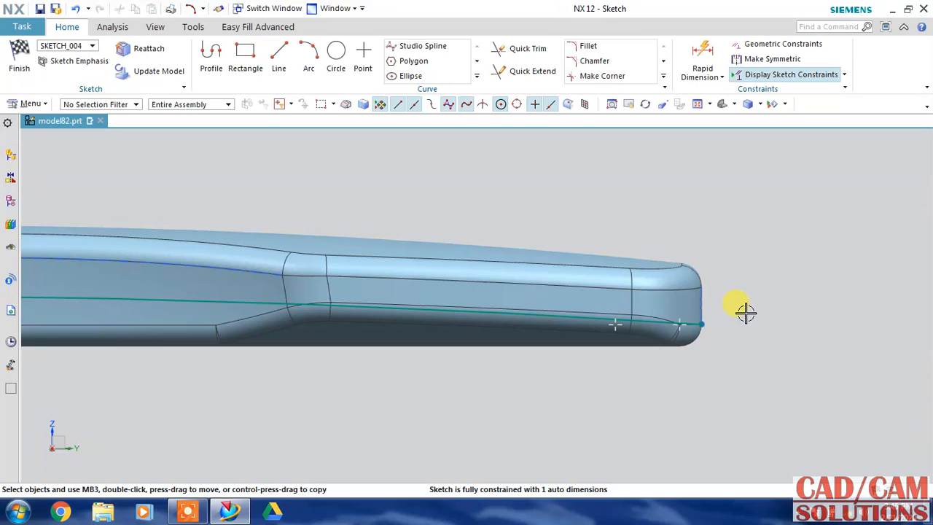
scroll(749, 347, "down", 4)
key("F5")
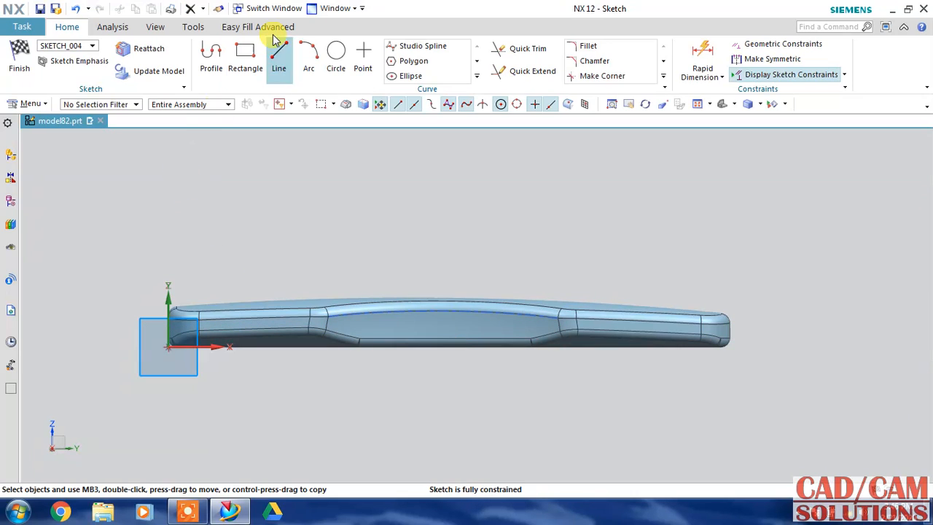
Step: Sketch a three-point arc of about 13.2 in radius between the body's two end edges, bulging above the top at the middle
left_click(308, 58)
scroll(165, 320, "up", 2)
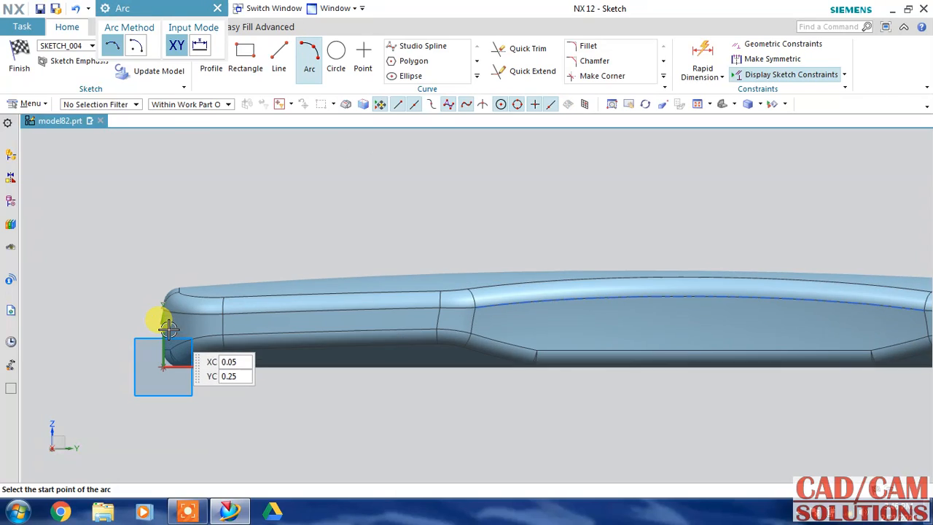
scroll(163, 327, "up", 1)
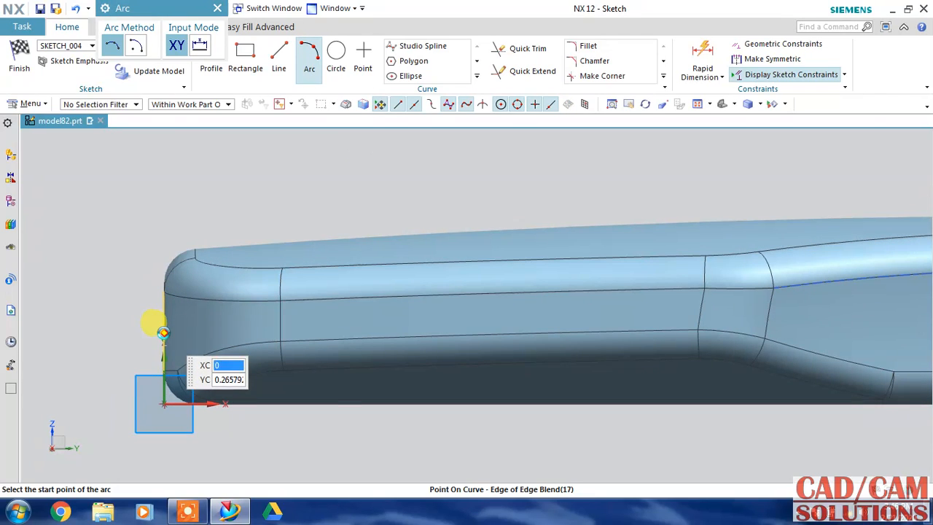
left_click(165, 333)
left_click(228, 343)
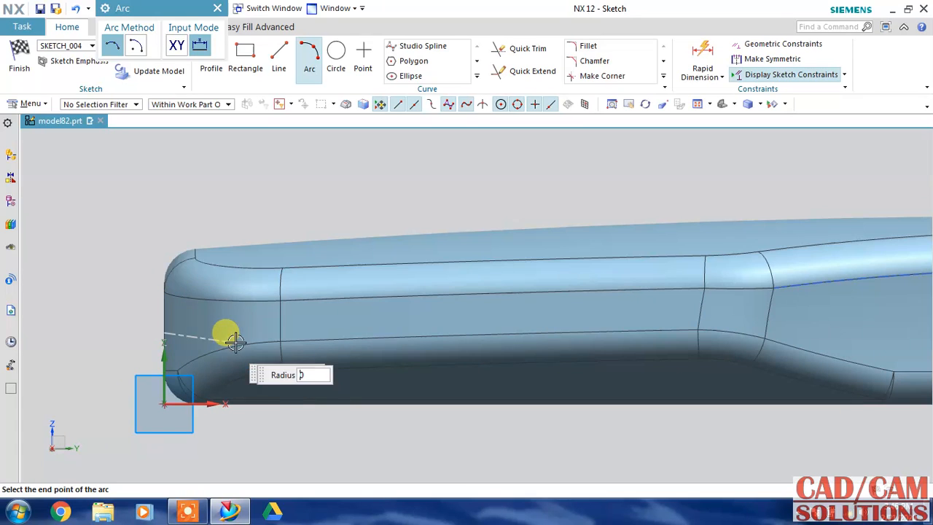
scroll(486, 318, "down", 1)
scroll(807, 330, "down", 1)
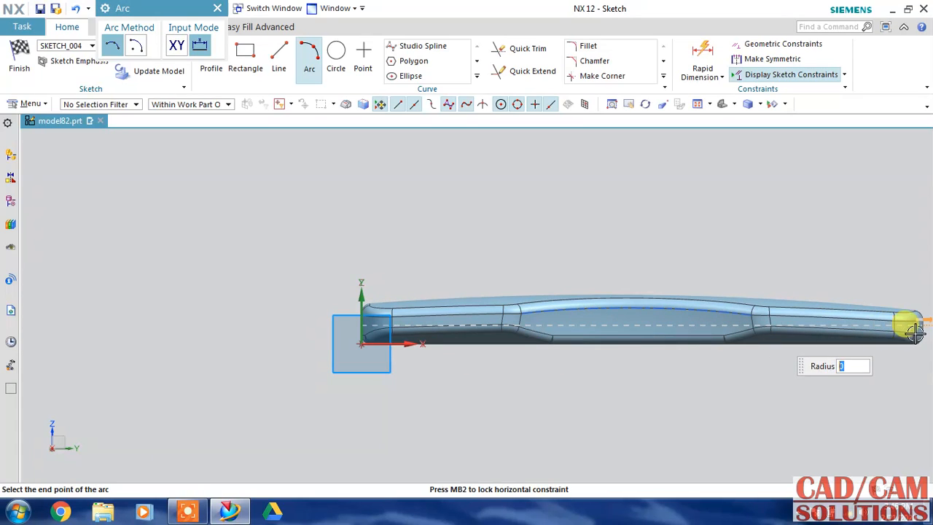
scroll(912, 323, "up", 2)
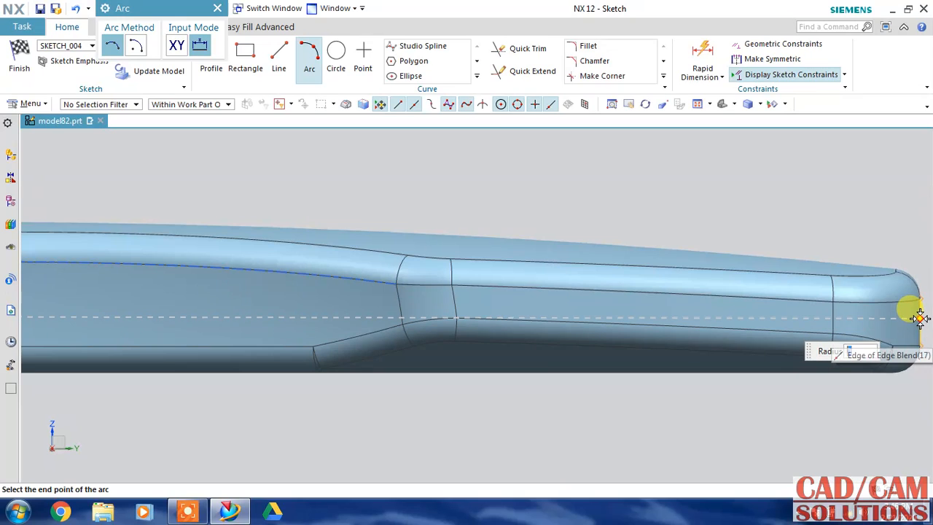
left_click(918, 318)
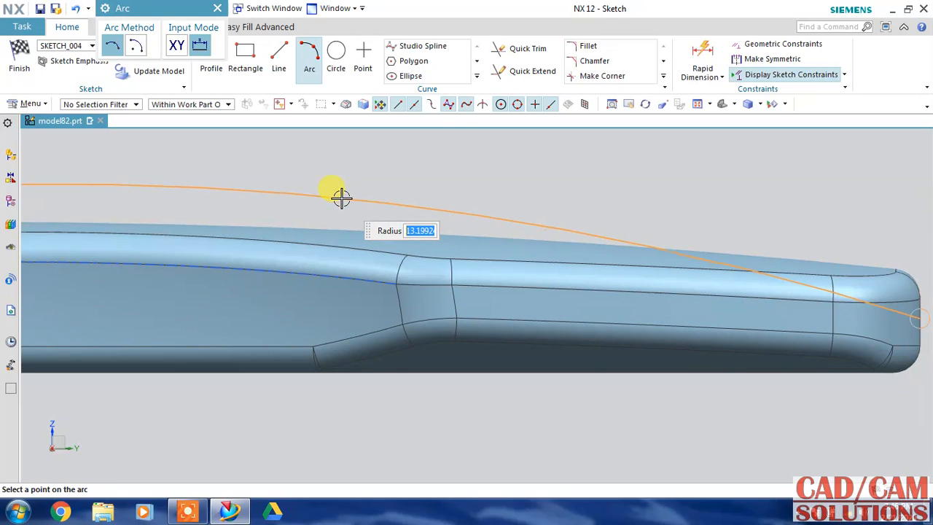
left_click(320, 196)
scroll(443, 187, "down", 2)
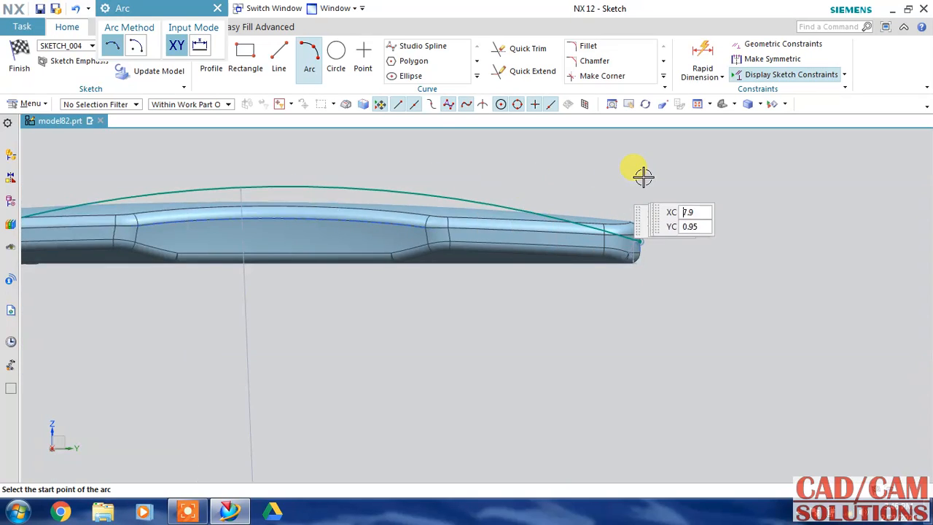
key("Escape")
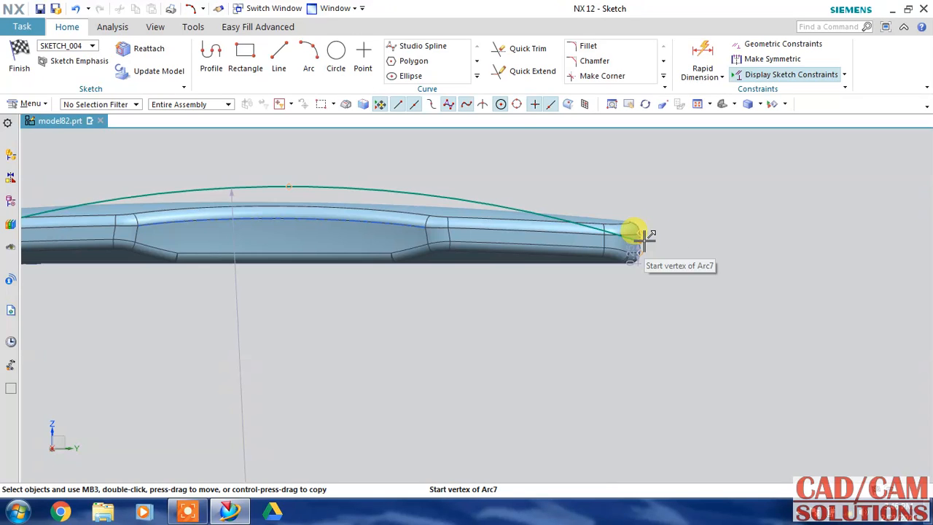
Step: Align the arc's two endpoints with a horizontal constraint
scroll(558, 304, "down", 3)
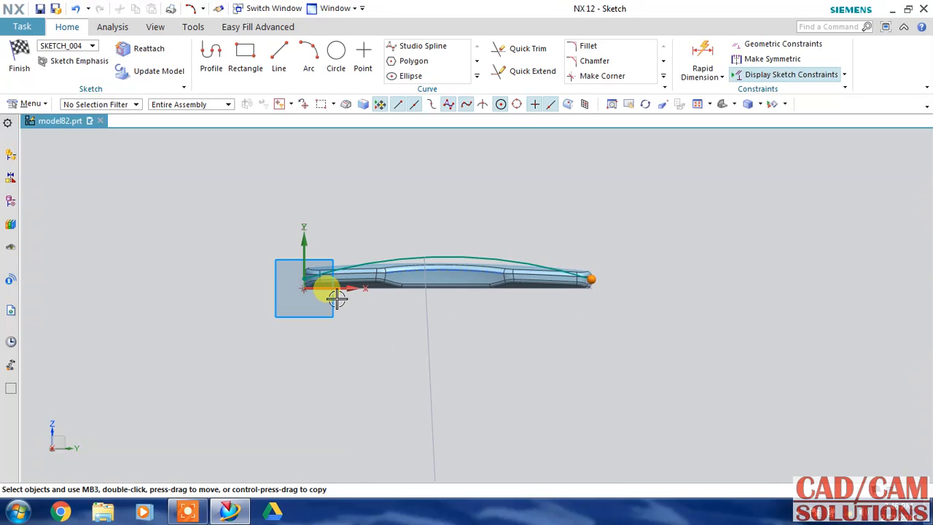
scroll(329, 290, "up", 3)
scroll(328, 290, "up", 2)
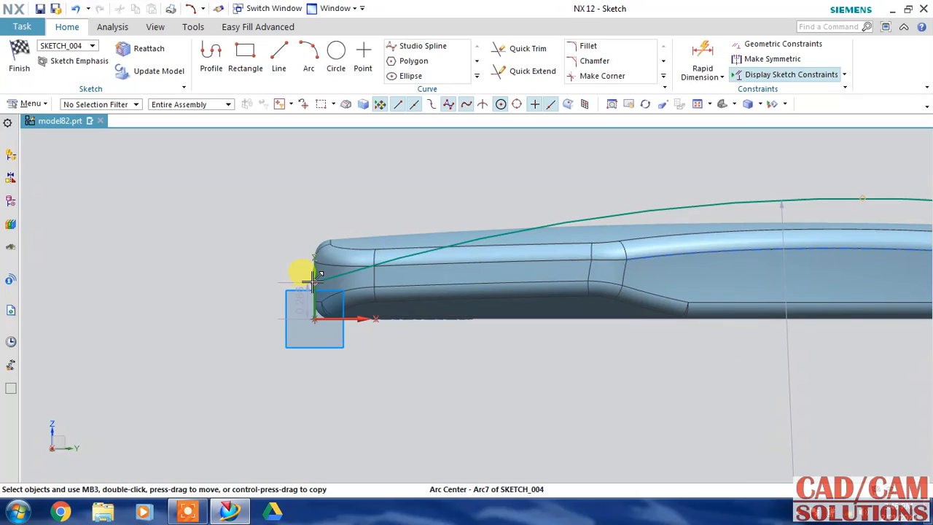
left_click(314, 281)
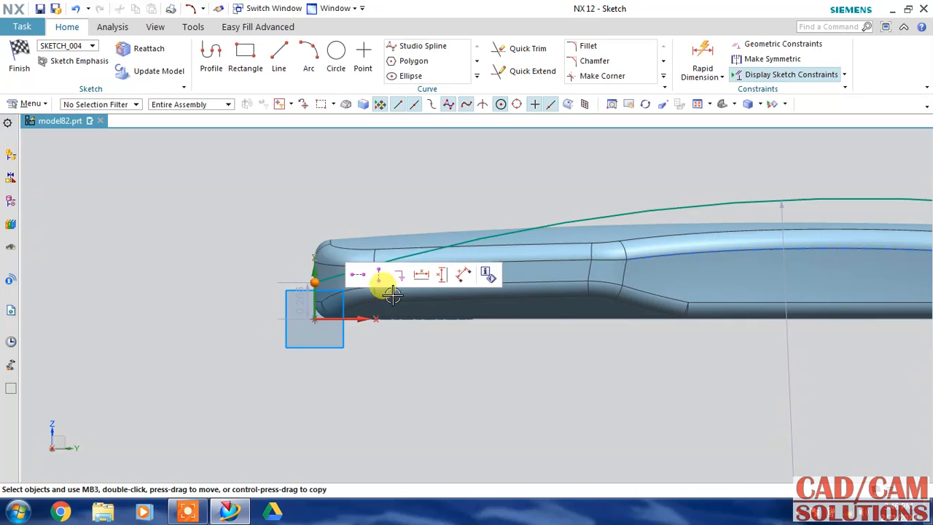
left_click(357, 274)
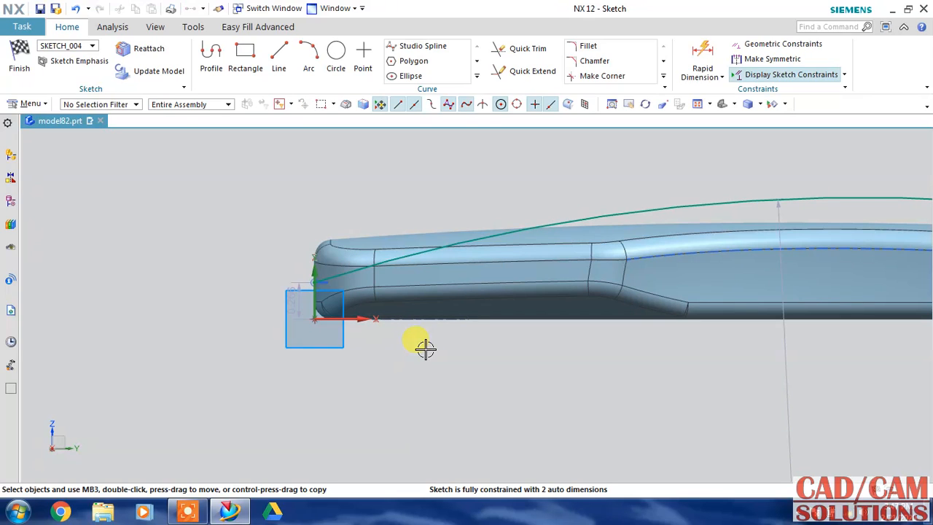
Step: Set the radius of the horizontally aligned arc to 80 in
scroll(425, 349, "up", 3)
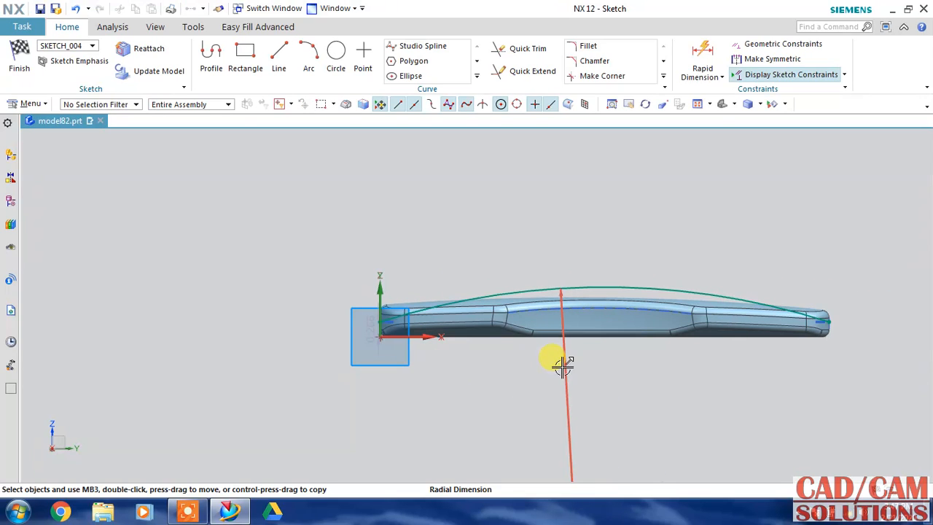
double_click(561, 366)
type("80")
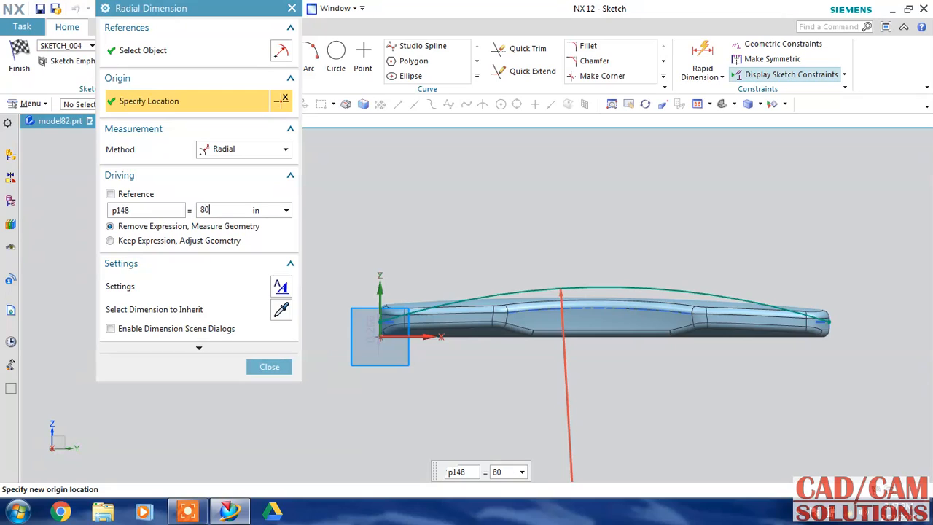
key("Return")
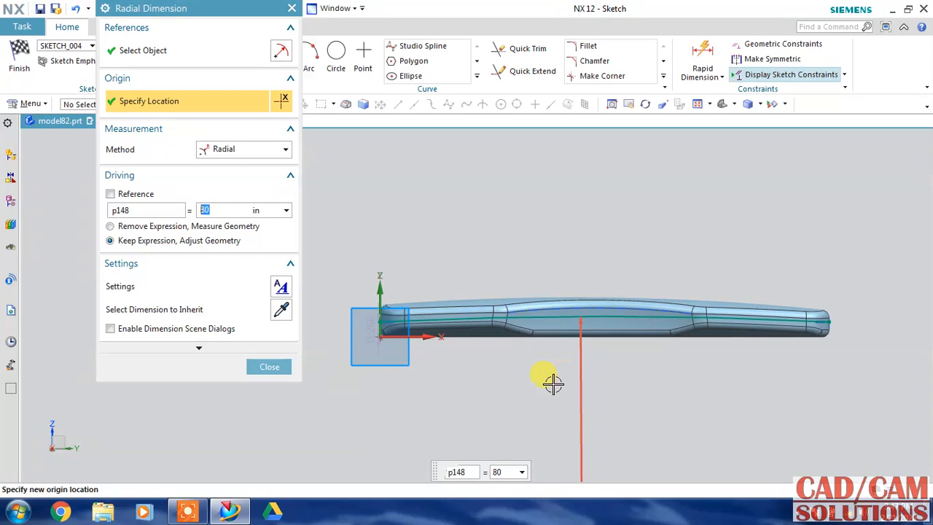
left_click(270, 367)
Step: Set the height of the arc's endpoint above the sketch's horizontal axis to 0.25 in and finish the sketch
scroll(375, 328, "up", 5)
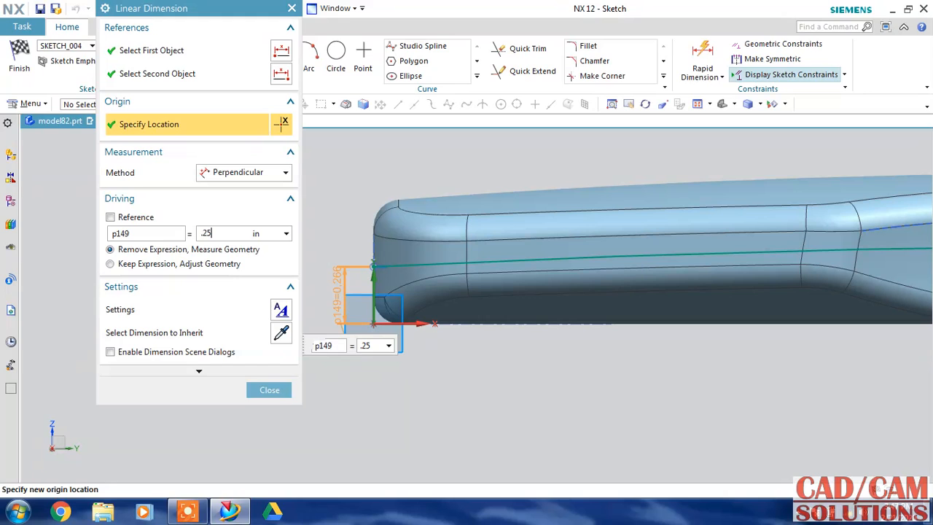
left_click(110, 263)
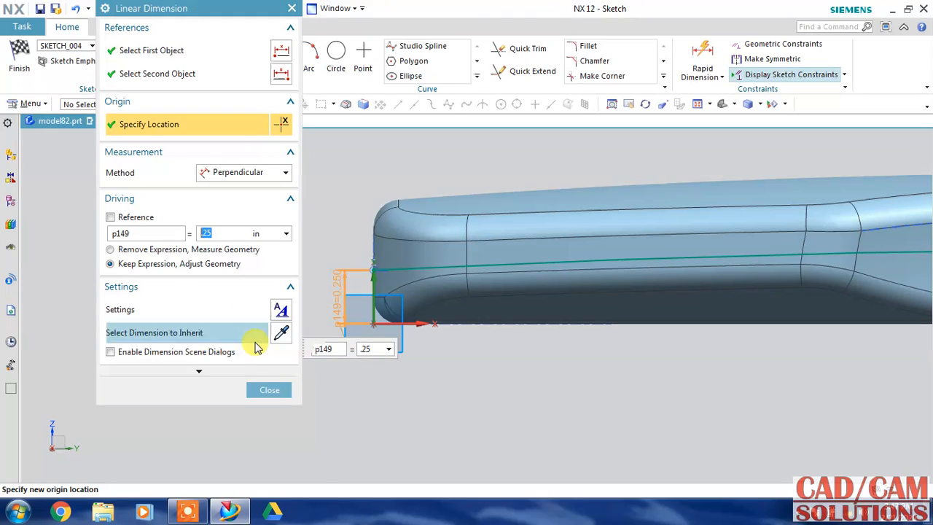
left_click(270, 390)
left_click(17, 73)
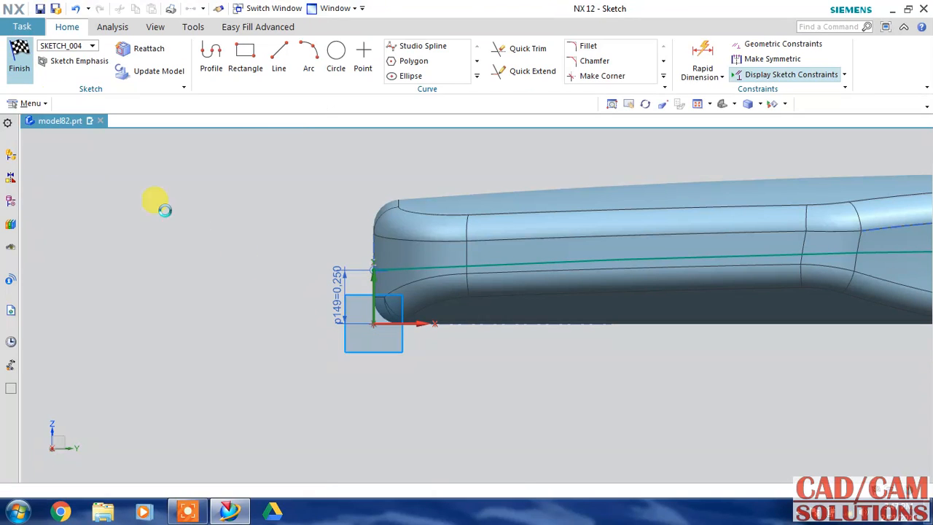
Step: Extrude the sketched arc into a sheet with a symmetric distance of 1.8 in
mouse_move(388, 246)
middle_mouse_down()
mouse_move(375, 236)
mouse_move(400, 235)
mouse_move(403, 255)
mouse_move(403, 236)
middle_mouse_up()
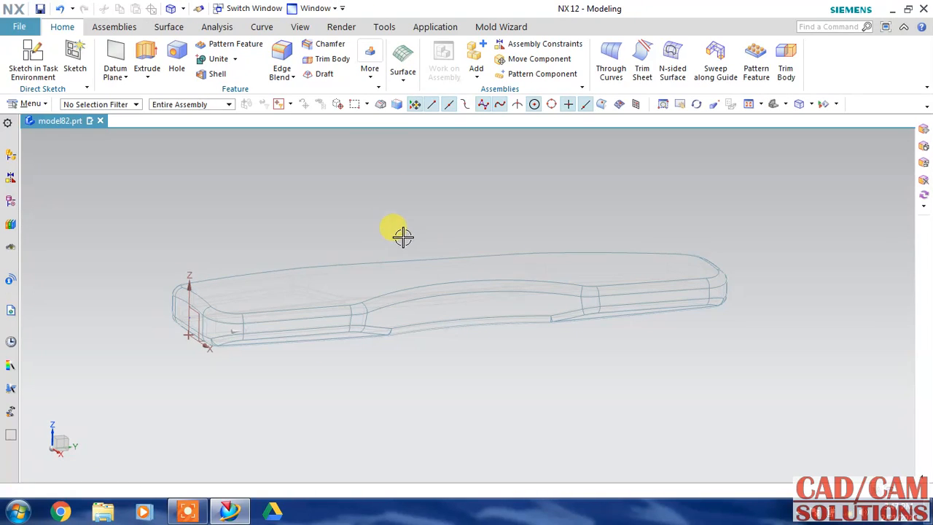
left_click(422, 295)
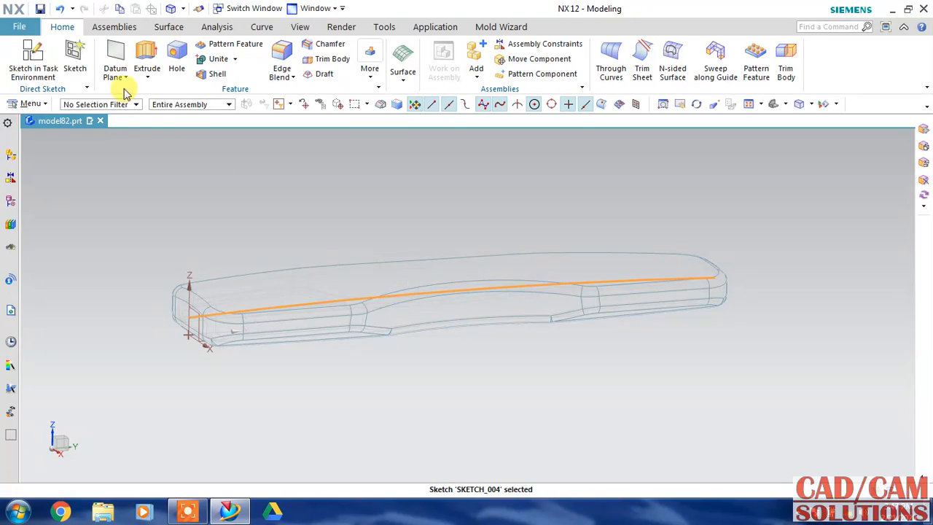
left_click(147, 55)
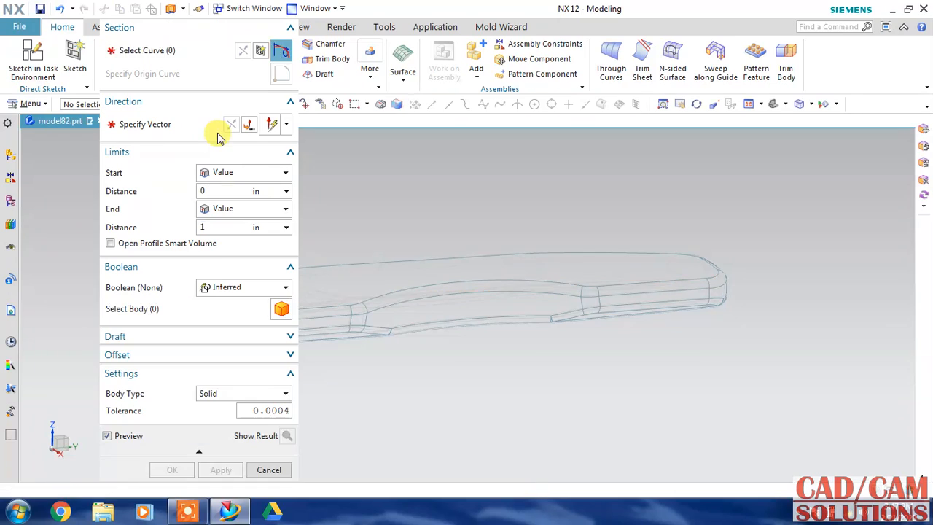
left_click(246, 178)
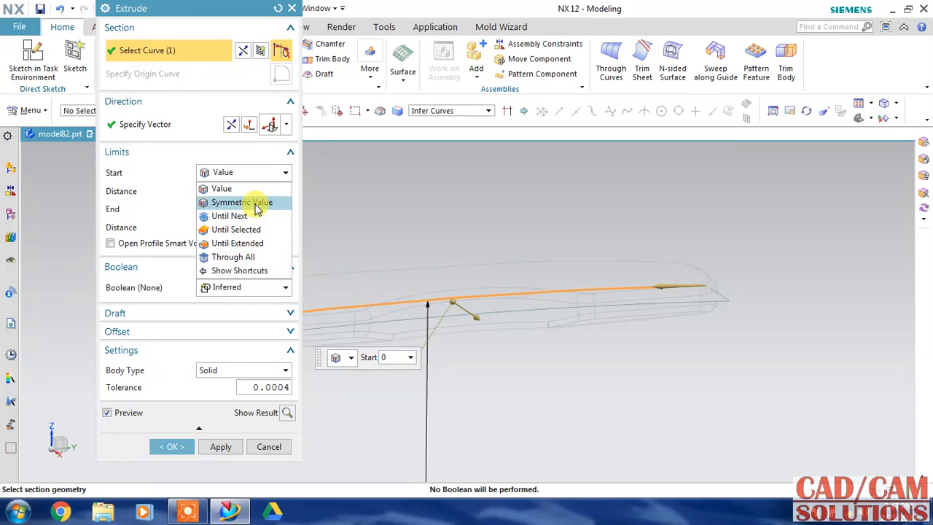
left_click(249, 200)
middle_click_drag(428, 209, 501, 347)
mouse_move(527, 373)
left_mouse_down()
mouse_move(681, 398)
mouse_move(738, 360)
left_mouse_up()
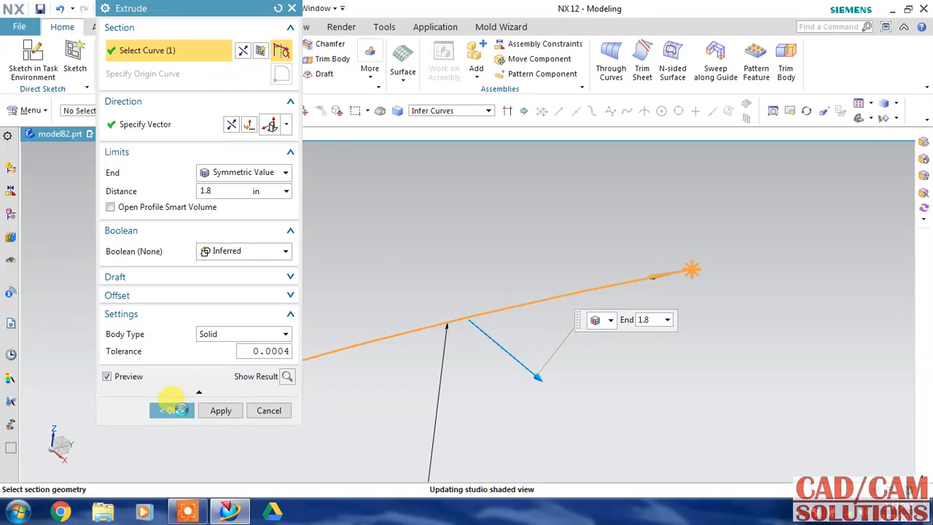
left_click(182, 411)
Step: Trim the shelled body with the extruded arc sheet, previewing the result and keeping the upper half
middle_click_drag(479, 428, 575, 358)
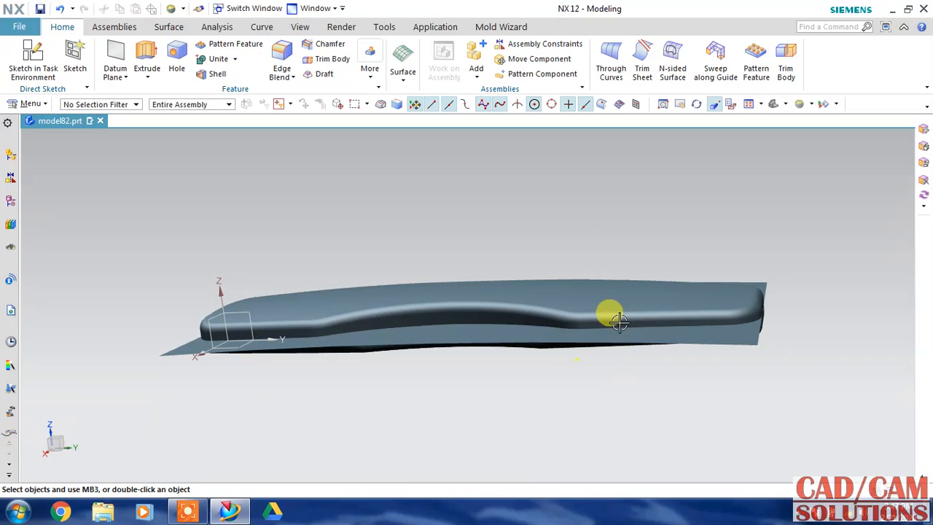
left_click(786, 52)
left_click(358, 308)
left_click(400, 335)
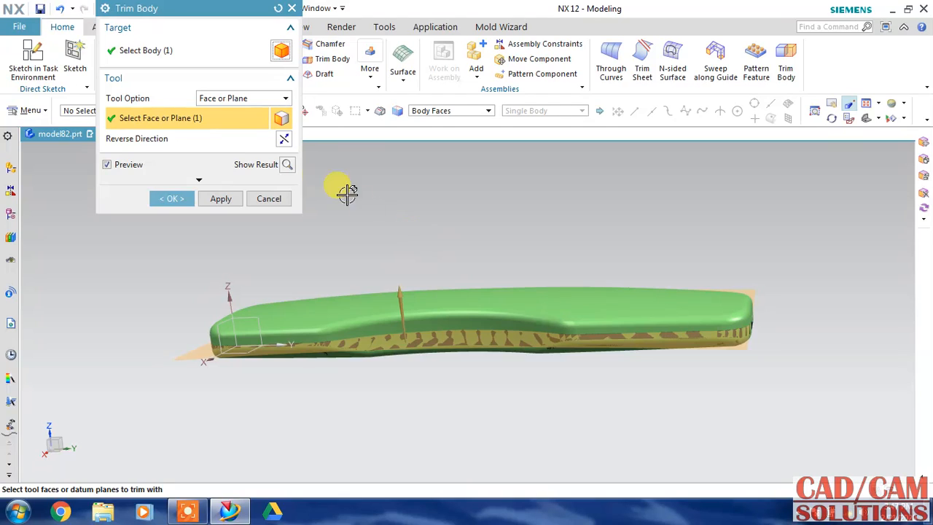
left_click(288, 166)
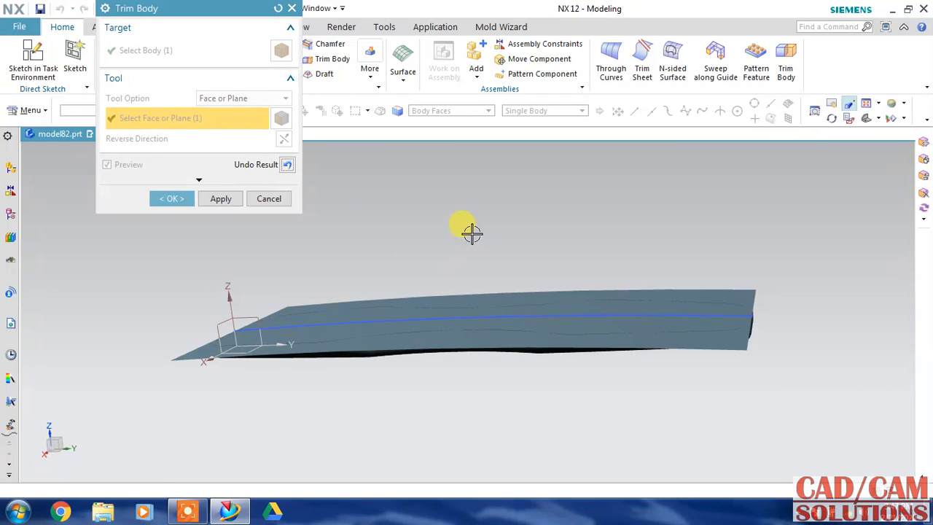
left_click(287, 165)
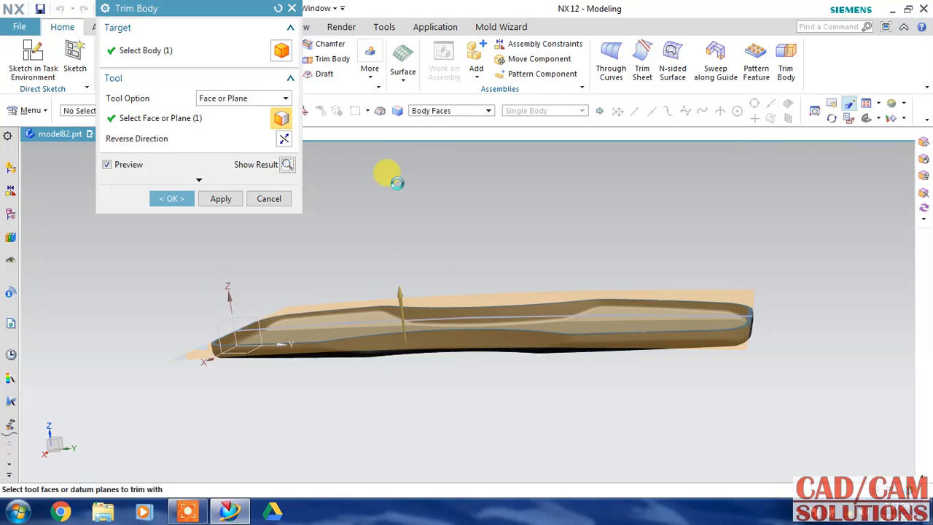
mouse_move(403, 208)
middle_mouse_down()
mouse_move(413, 223)
mouse_move(418, 192)
mouse_move(408, 208)
middle_mouse_up()
left_click(174, 199)
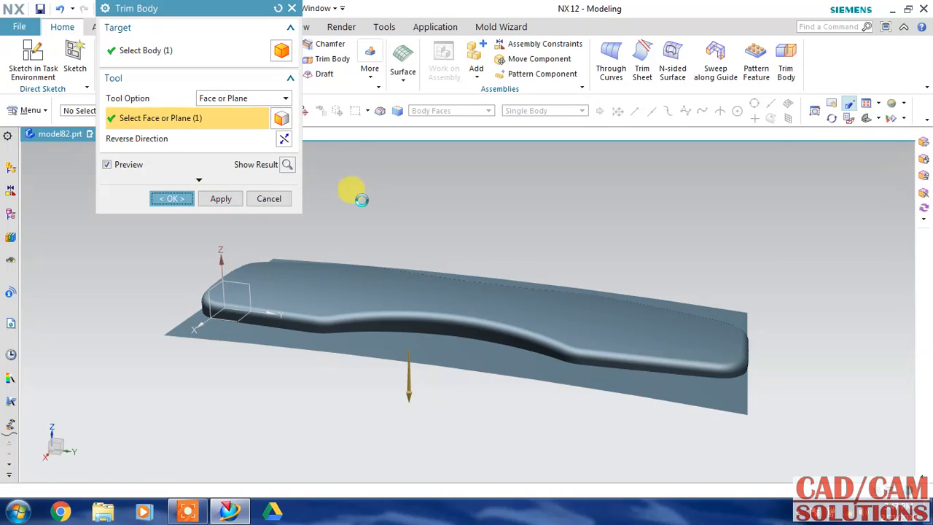
Step: Hide the extruded sheet used to trim the shelled body
key("ctrl+b")
middle_click_drag(475, 419, 506, 310)
middle_click_drag(506, 258, 461, 198)
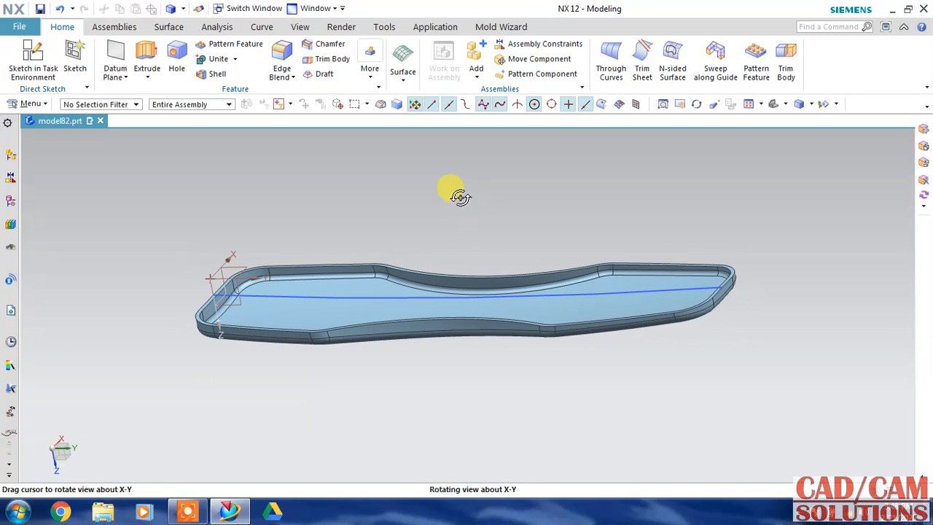
middle_click_drag(401, 269, 338, 305)
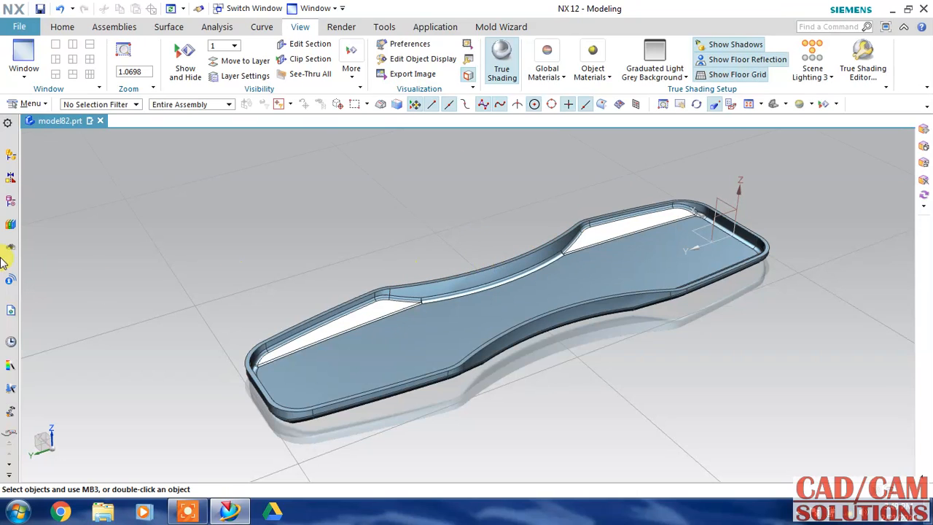
Step: Edit the Trim Body feature and reverse its direction to keep the upper half of the shell
left_click(11, 201)
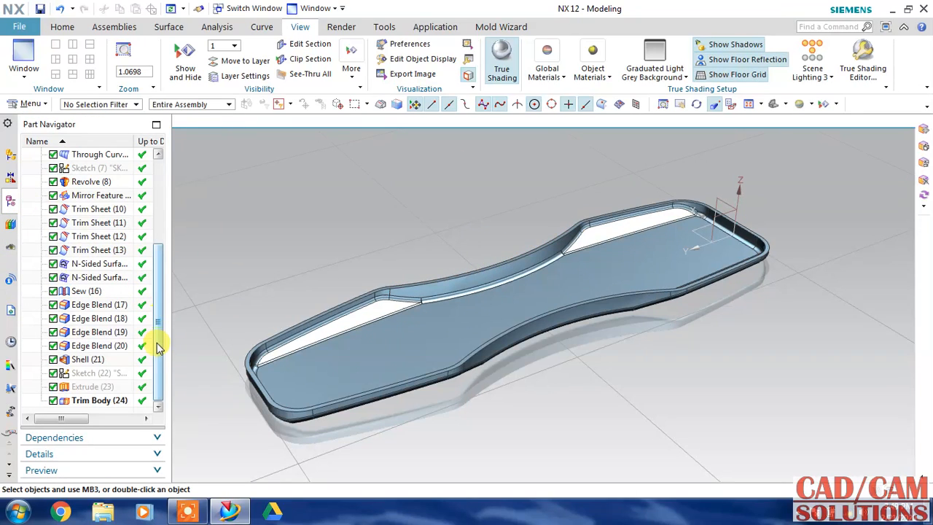
double_click(101, 401)
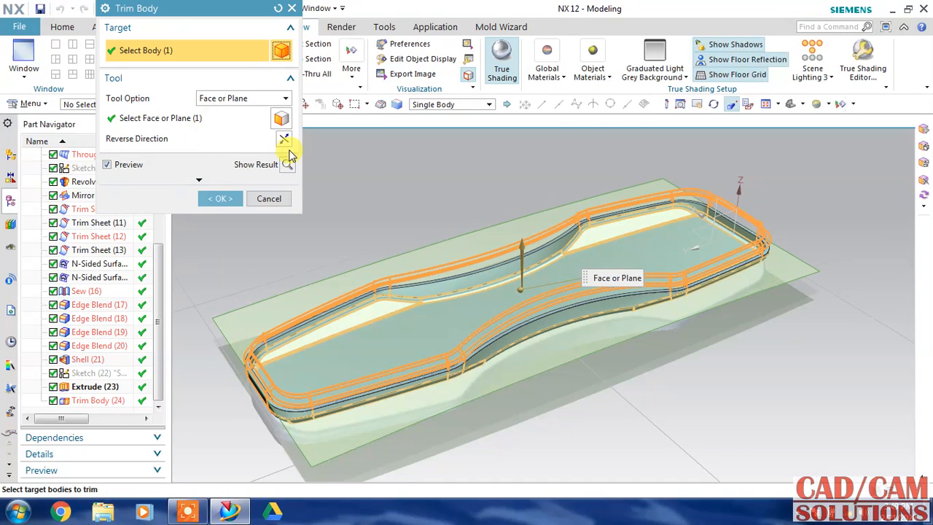
left_click(219, 198)
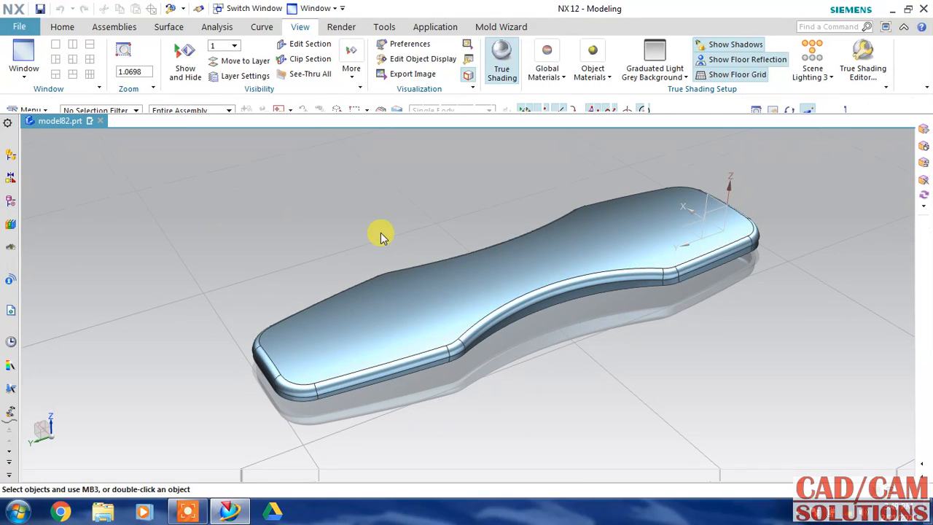
middle_click_drag(587, 366, 513, 327)
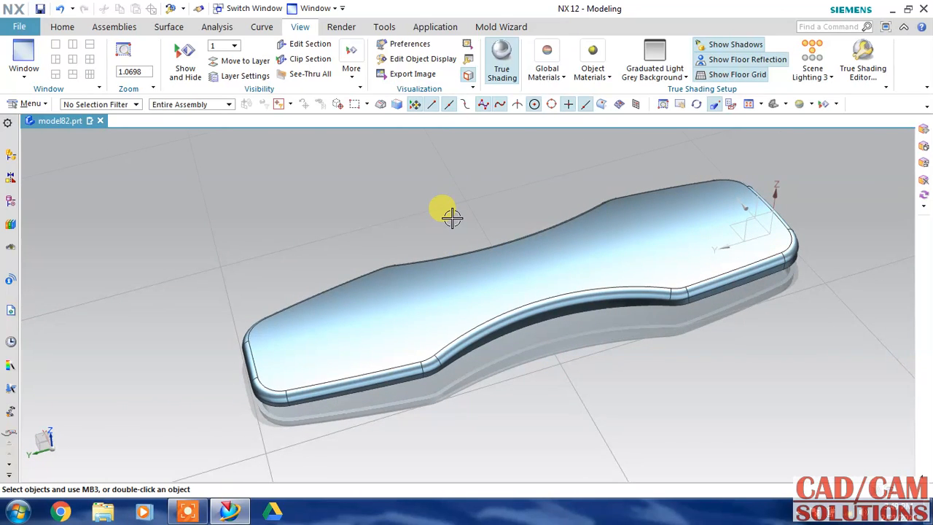